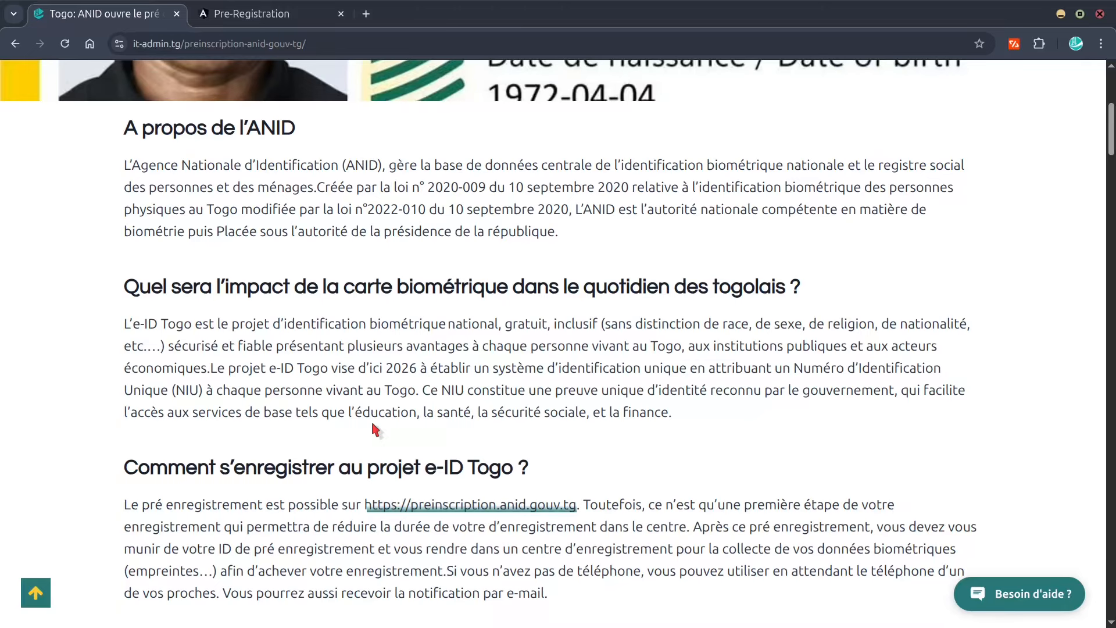
{"action": "scroll", "coordinate": [375, 430], "scroll_direction": "up", "scroll_amount": 5}
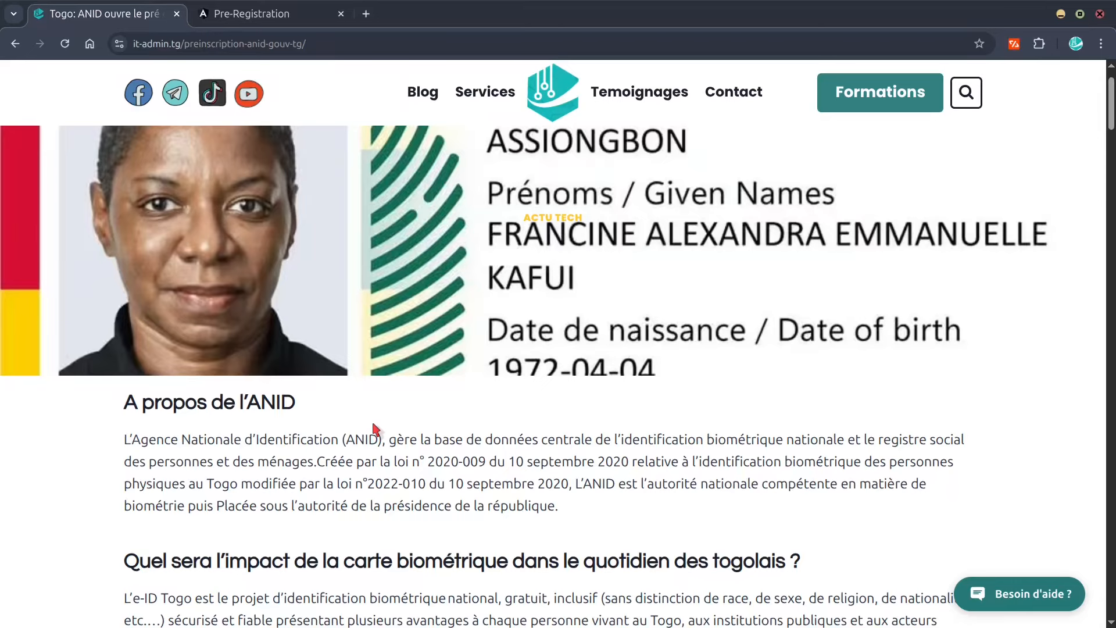
{"action": "scroll", "coordinate": [375, 430], "scroll_direction": "down", "scroll_amount": 3}
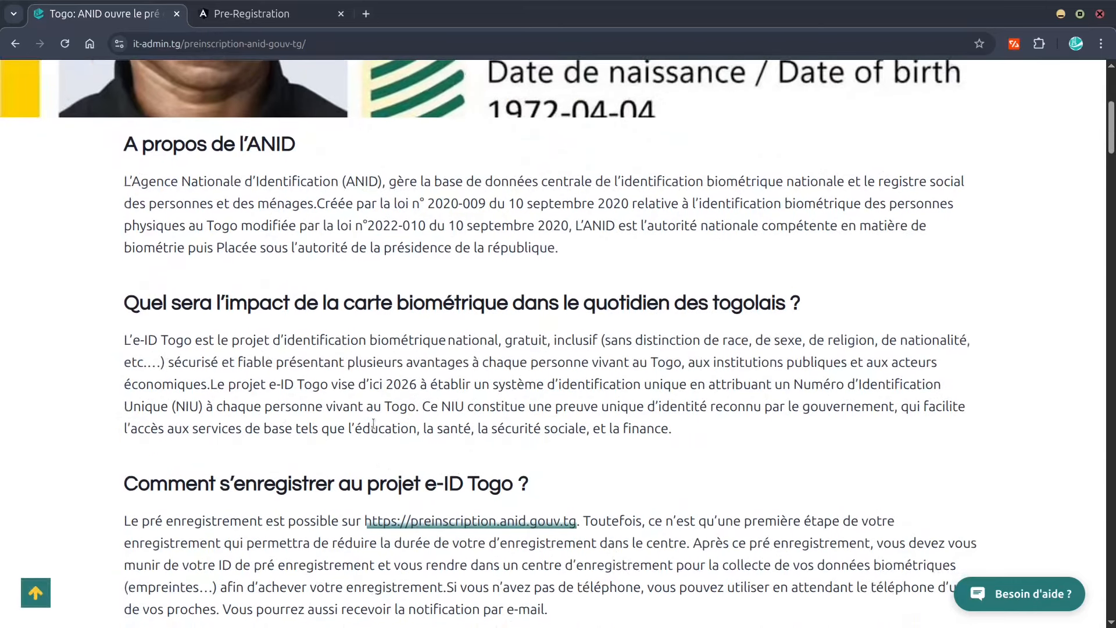
{"action": "scroll", "coordinate": [373, 423], "scroll_direction": "up", "scroll_amount": 1}
{"action": "scroll", "coordinate": [373, 423], "scroll_direction": "up", "scroll_amount": 4}
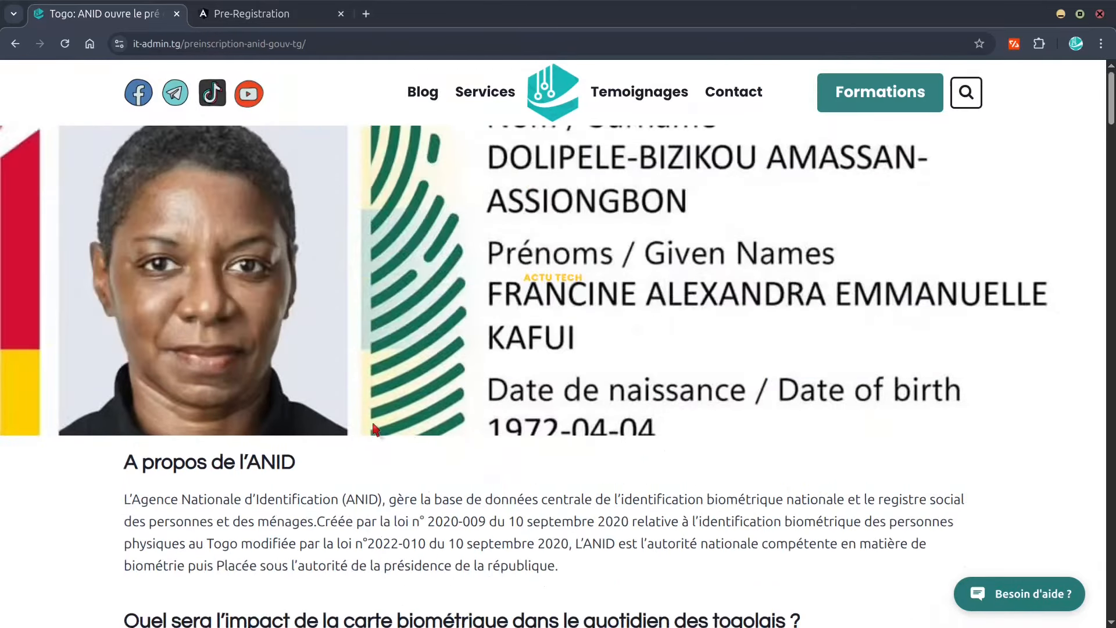
{"action": "scroll", "coordinate": [373, 423], "scroll_direction": "down", "scroll_amount": 5}
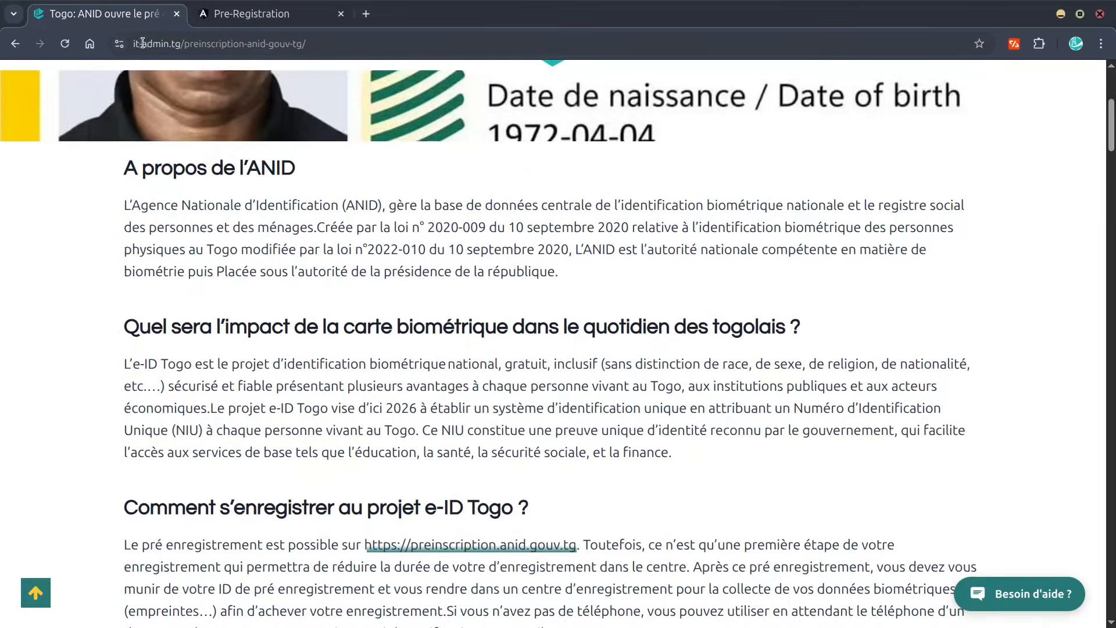
{"action": "left_click_drag", "start_coordinate": [134, 43], "coordinate": [181, 44]}
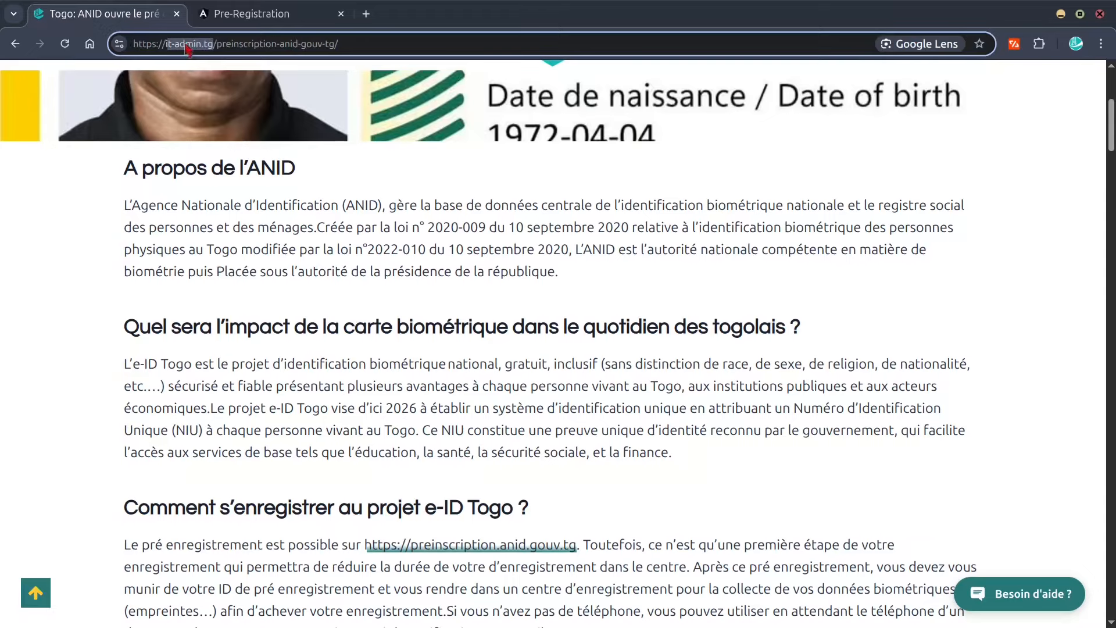
{"action": "left_click", "coordinate": [214, 44]}
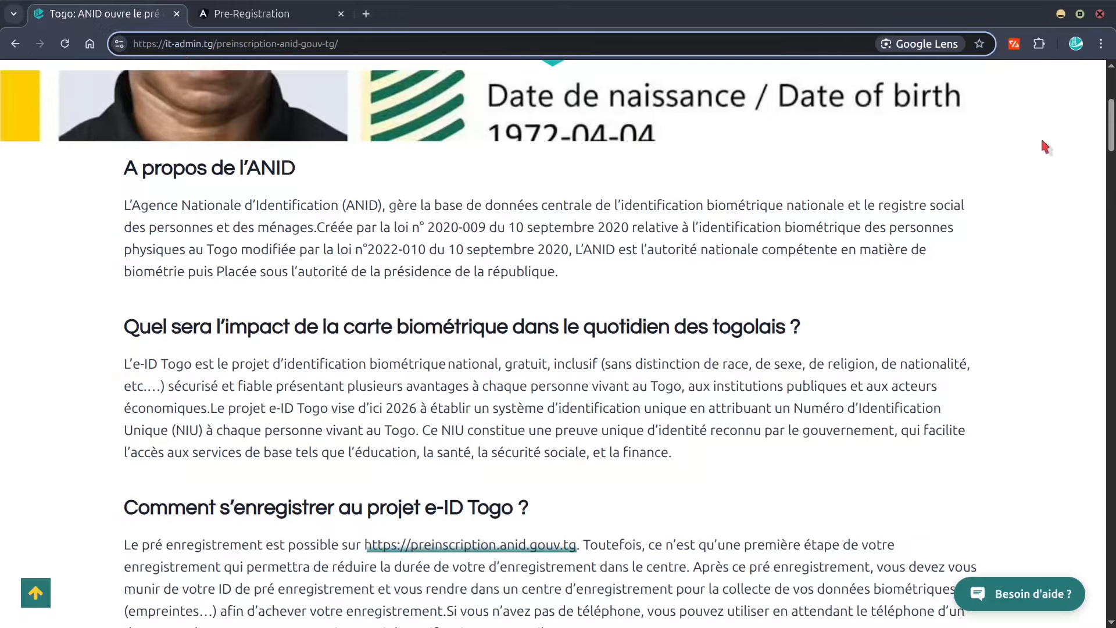
{"action": "left_click_drag", "start_coordinate": [1112, 120], "coordinate": [1113, 93]}
{"action": "left_click", "coordinate": [979, 95]}
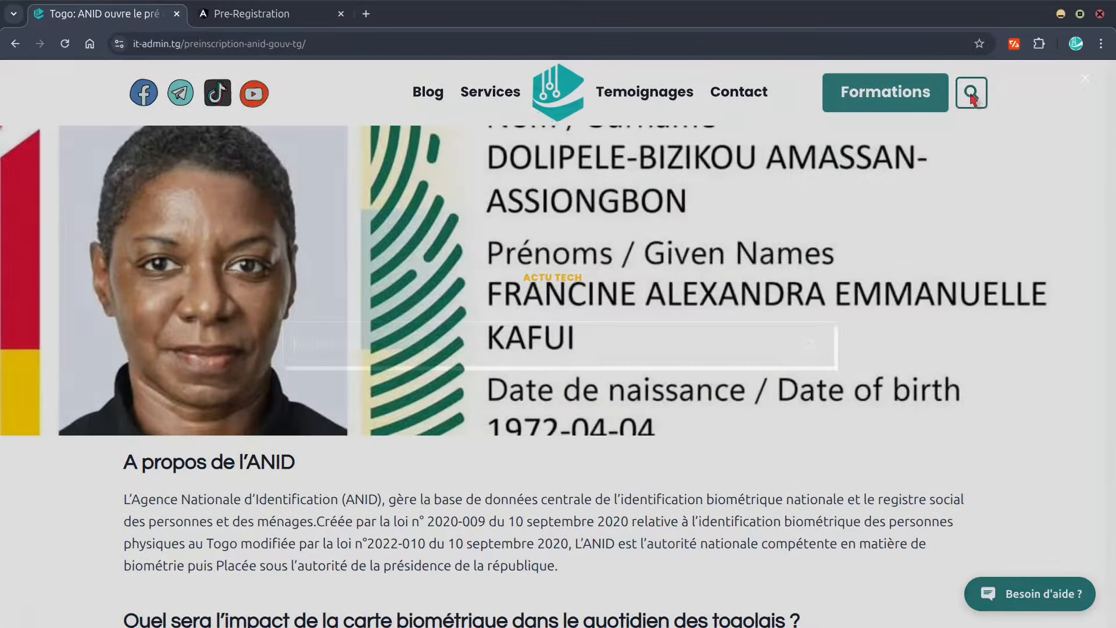
{"action": "left_click", "coordinate": [420, 349]}
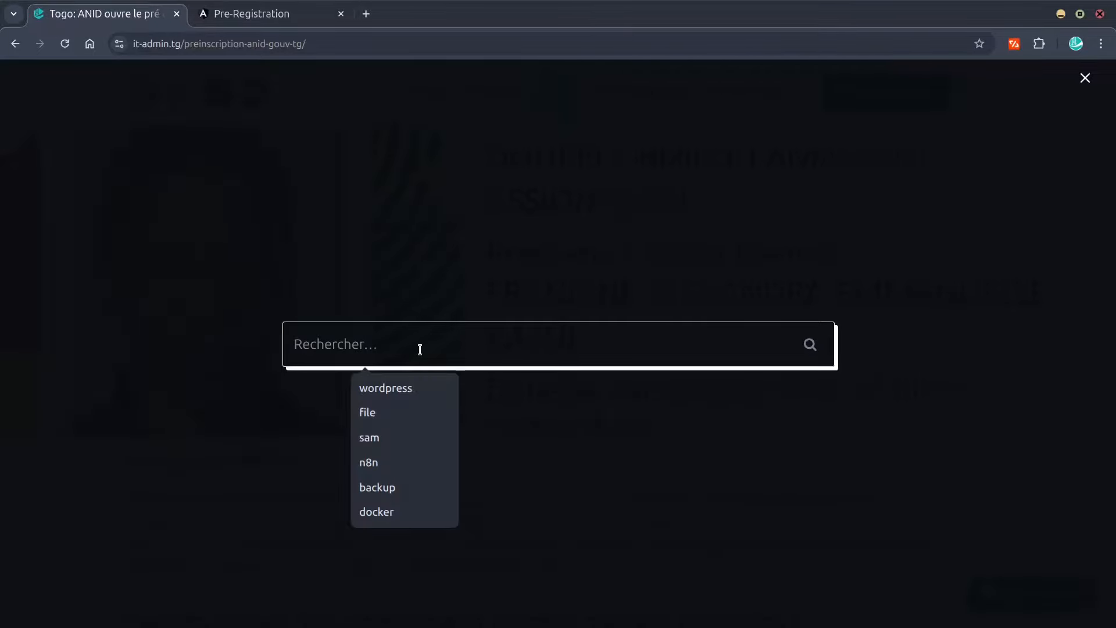
{"action": "left_click", "coordinate": [1086, 79]}
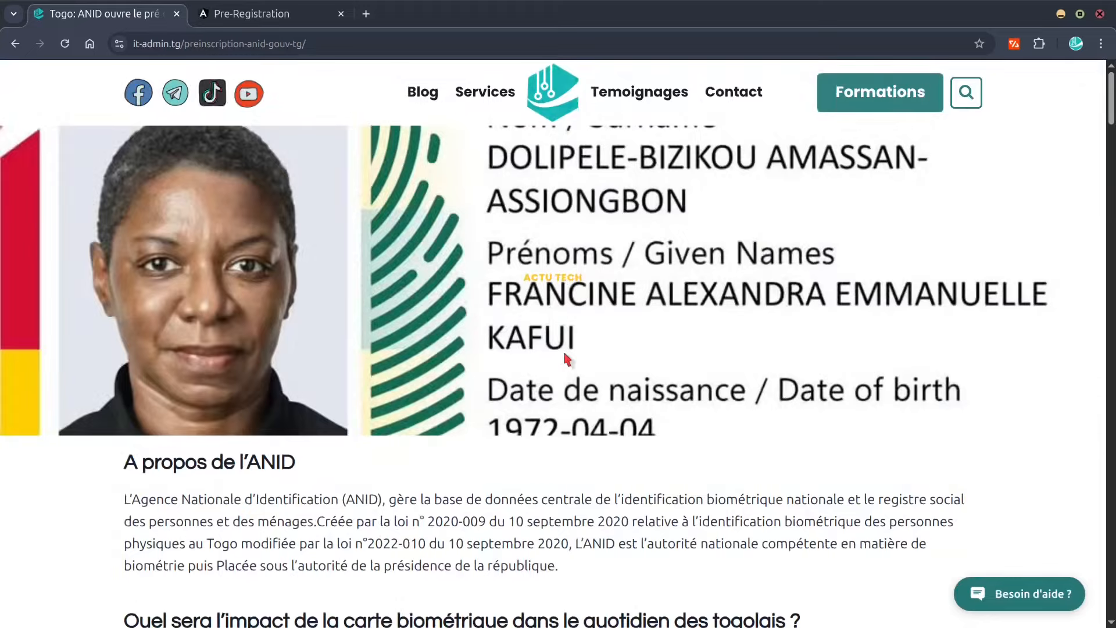
{"action": "scroll", "coordinate": [568, 356], "scroll_direction": "down", "scroll_amount": 4}
{"action": "scroll", "coordinate": [568, 357], "scroll_direction": "down", "scroll_amount": 6}
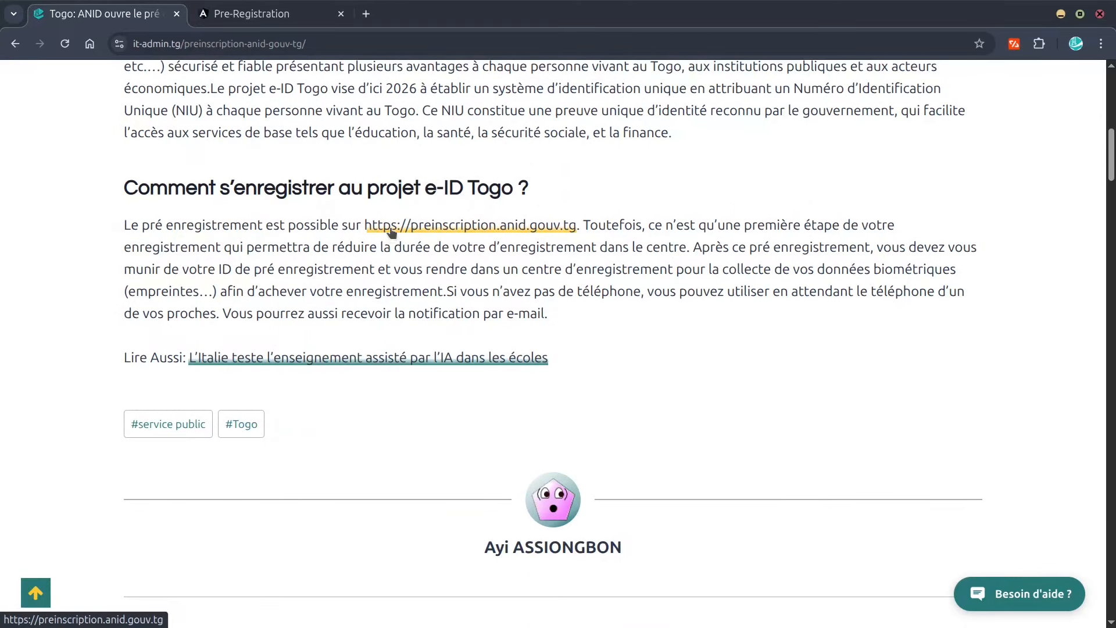
Step: Follow the article's preinscription.anid.gouv.tg link and close the older duplicate Pre-Registration tab
{"action": "mouse_move", "coordinate": [464, 227]}
{"action": "left_mouse_down"}
{"action": "mouse_move", "coordinate": [593, 219]}
{"action": "mouse_move", "coordinate": [471, 236]}
{"action": "left_mouse_up"}
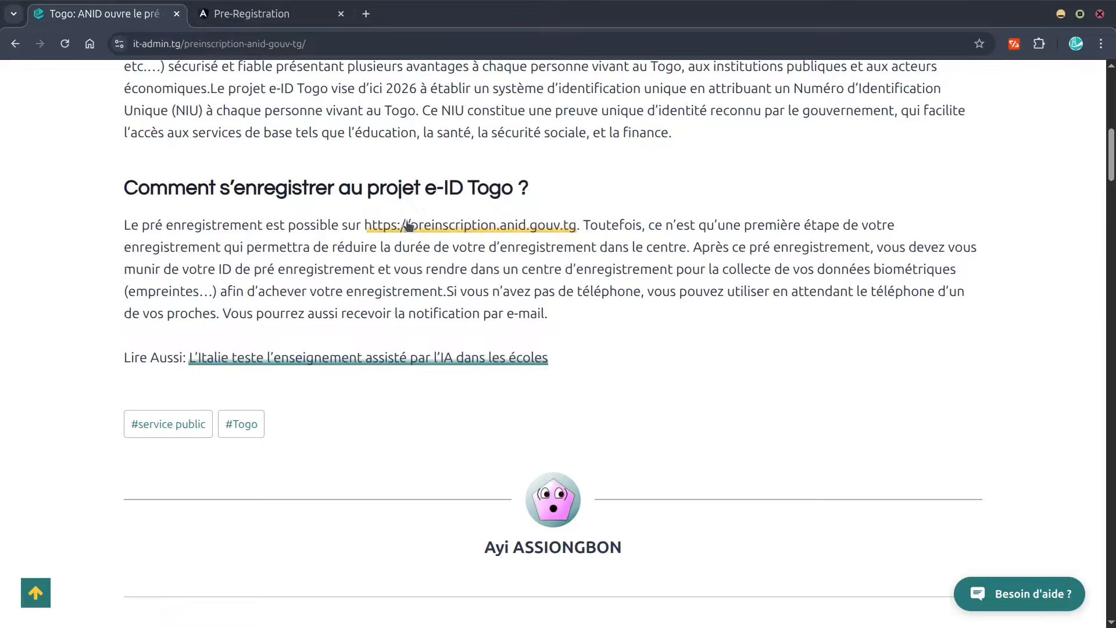
{"action": "left_click", "coordinate": [411, 226]}
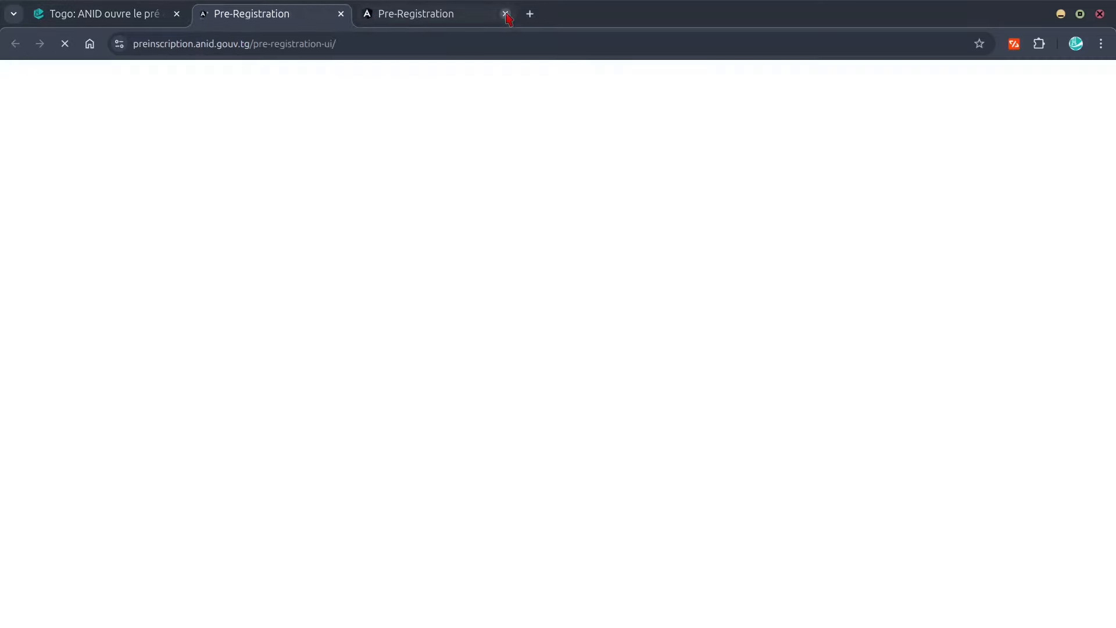
{"action": "left_click", "coordinate": [505, 13]}
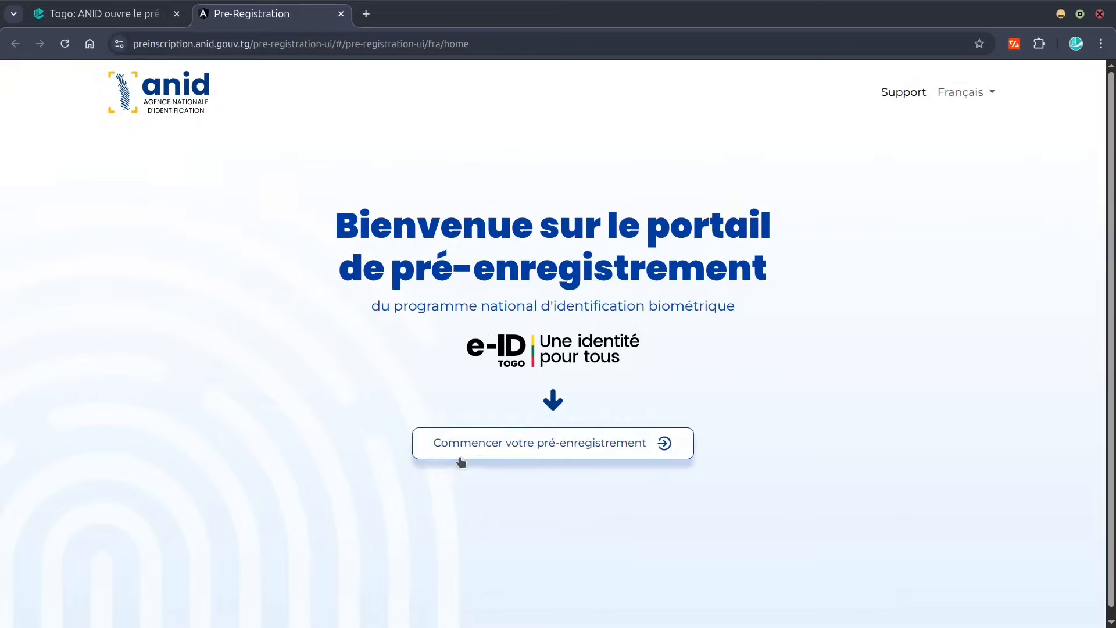
Step: Start pre-registration from the portal's welcome page with 'Commencer votre pré-enregistrement'
{"action": "left_click", "coordinate": [611, 449]}
{"action": "scroll", "coordinate": [604, 384], "scroll_direction": "down", "scroll_amount": 5}
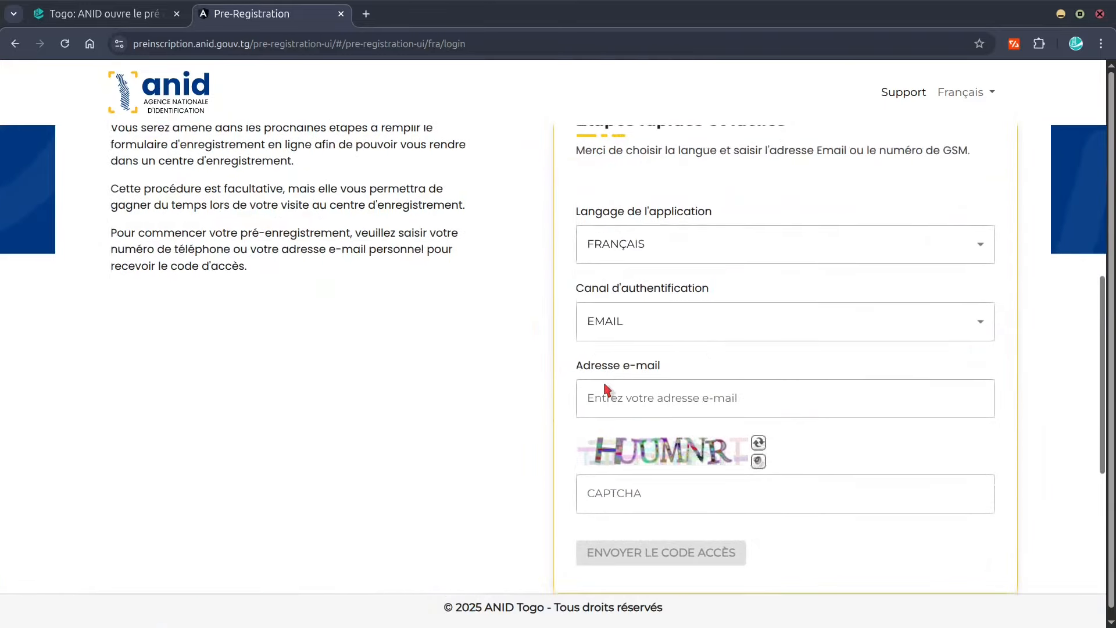
{"action": "scroll", "coordinate": [604, 383], "scroll_direction": "up", "scroll_amount": 1}
{"action": "scroll", "coordinate": [604, 383], "scroll_direction": "down", "scroll_amount": 3}
{"action": "scroll", "coordinate": [602, 381], "scroll_direction": "up", "scroll_amount": 5}
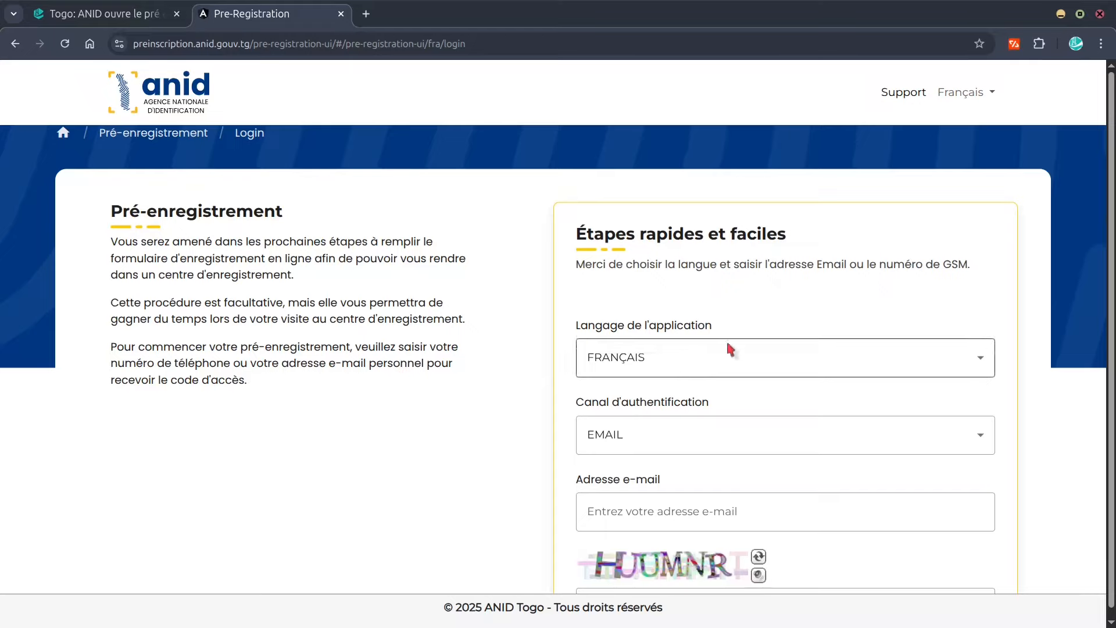
Step: Keep FRANÇAIS as application language and set the authentication channel to TÉLÉPHONE
{"action": "left_click", "coordinate": [673, 356]}
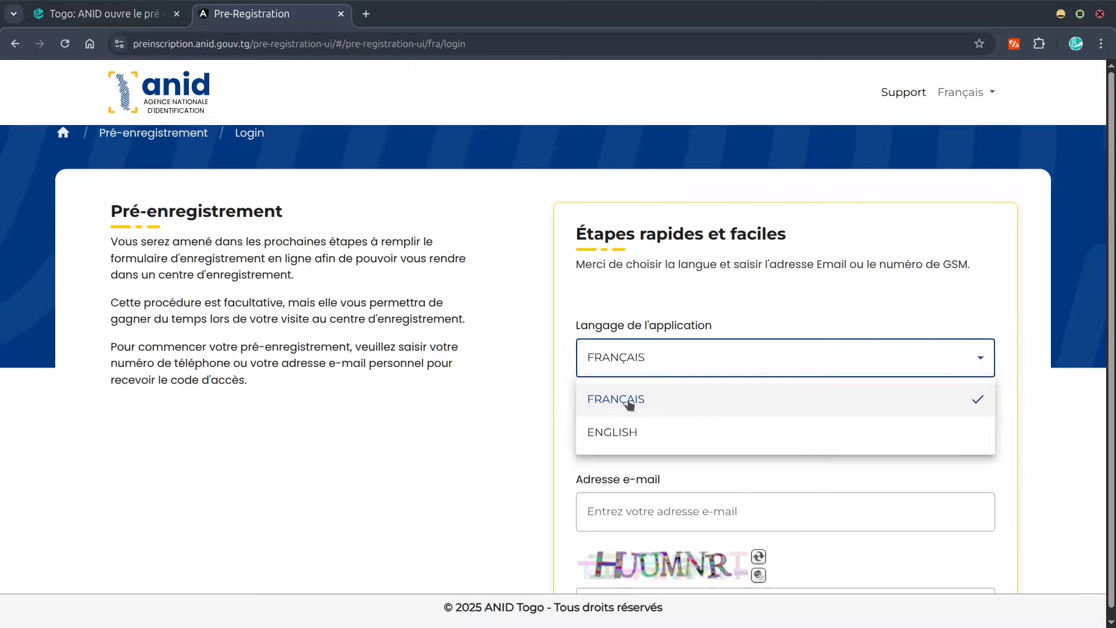
{"action": "left_click", "coordinate": [602, 405]}
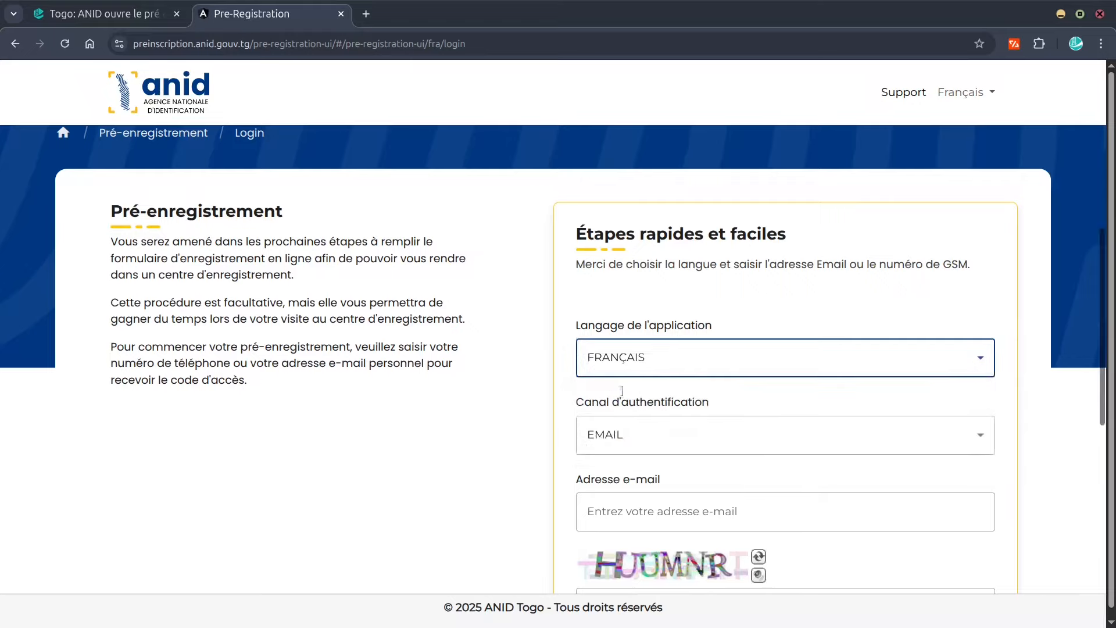
{"action": "left_click", "coordinate": [665, 435]}
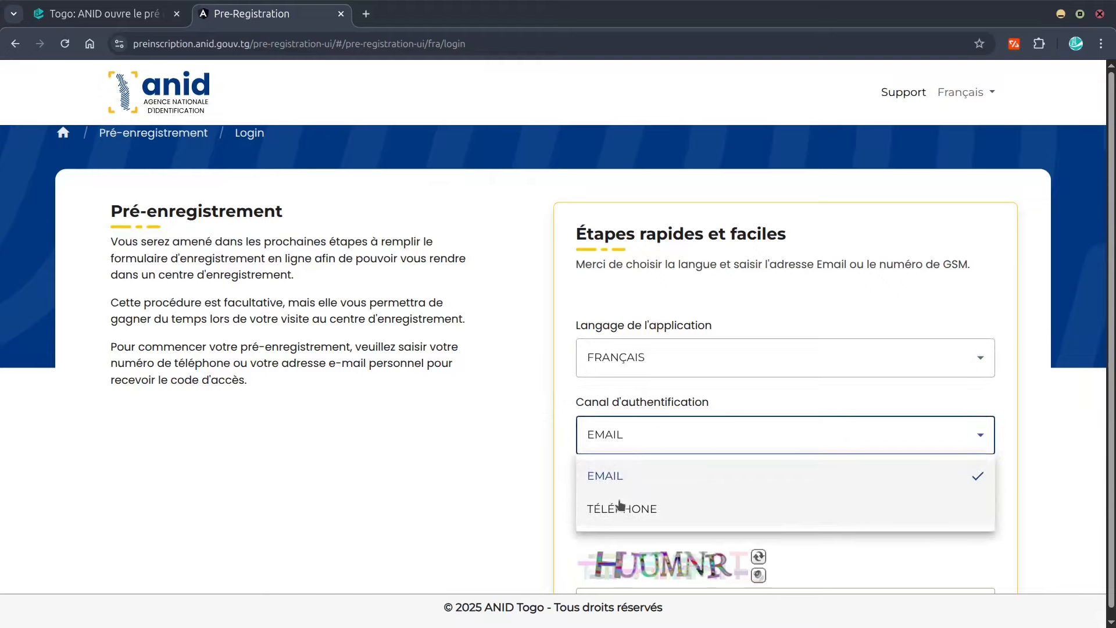
{"action": "left_click", "coordinate": [655, 512]}
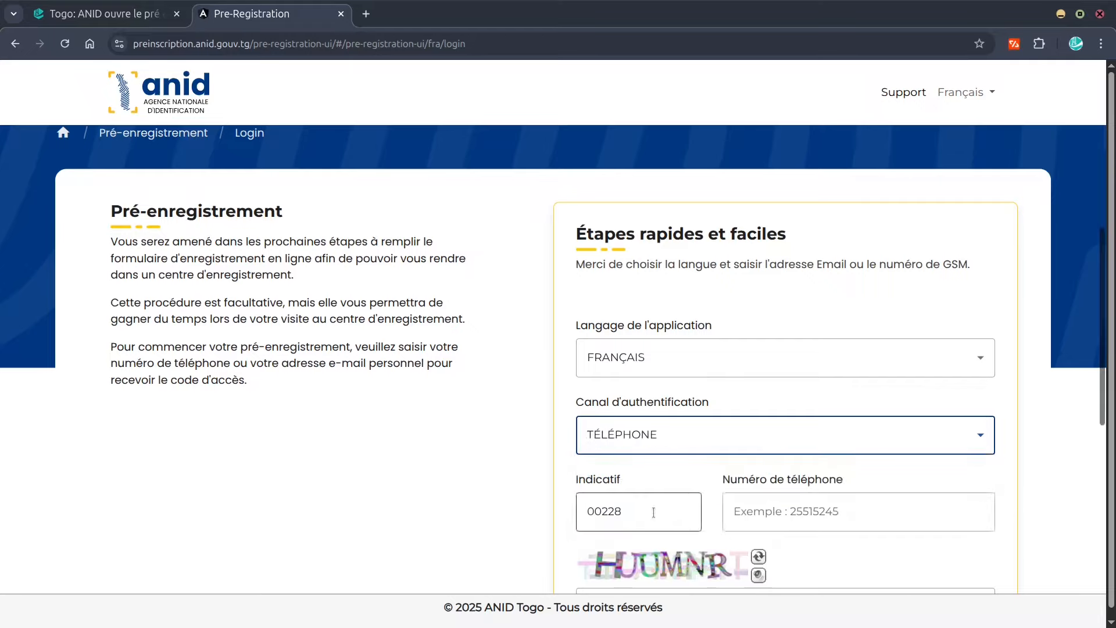
{"action": "left_click", "coordinate": [706, 433]}
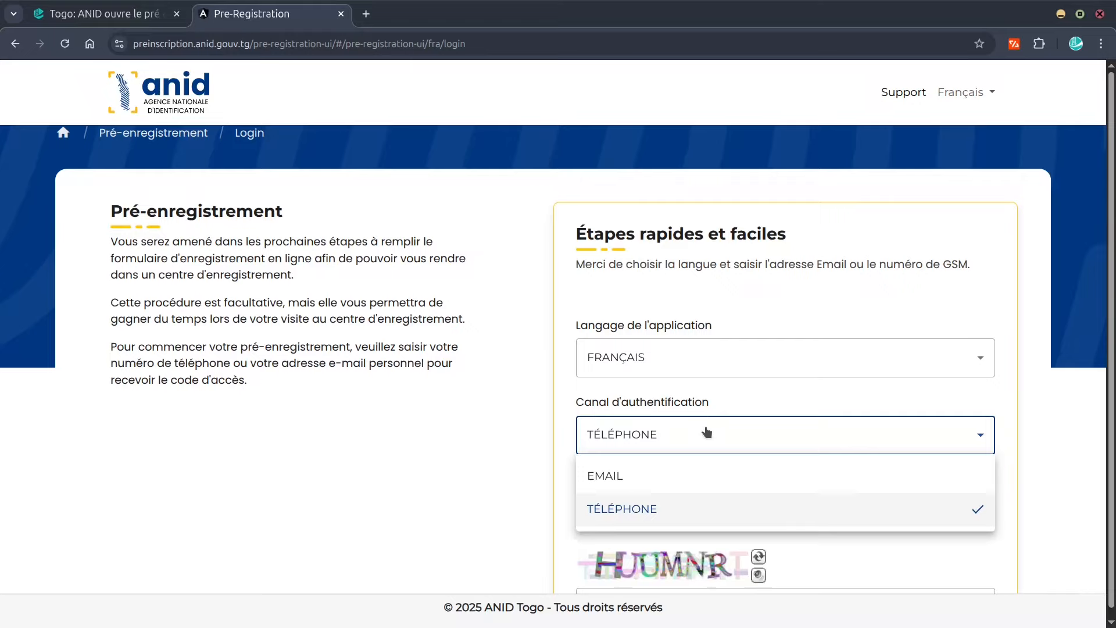
{"action": "left_click", "coordinate": [641, 507]}
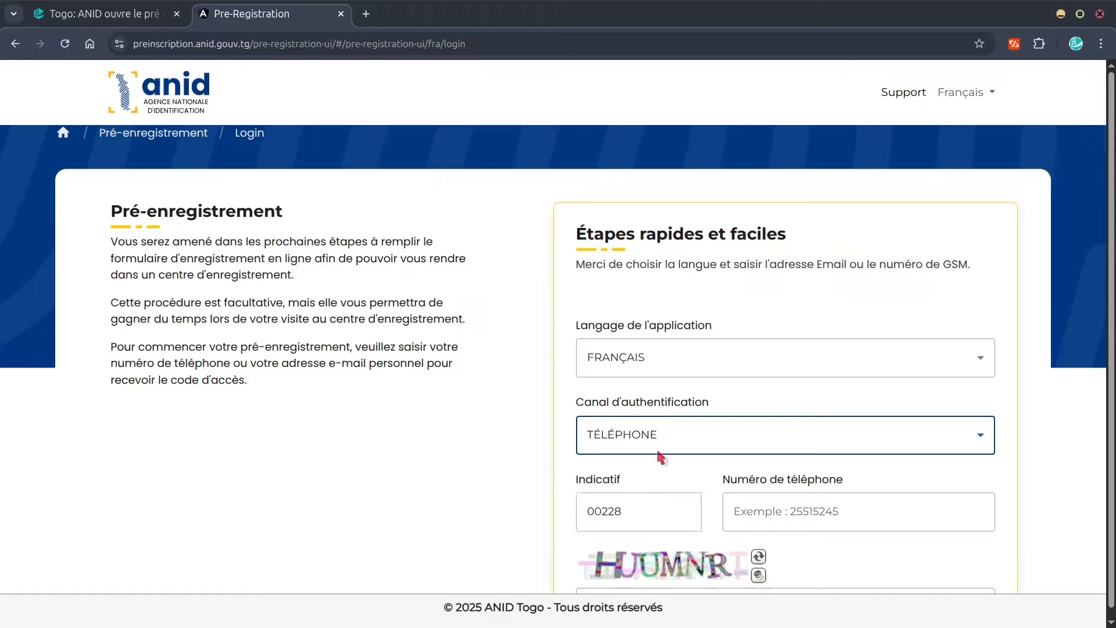
Step: Enter the applicant's mobile phone number after the 00228 code, then go to the CAPTCHA field
{"action": "left_click", "coordinate": [586, 522]}
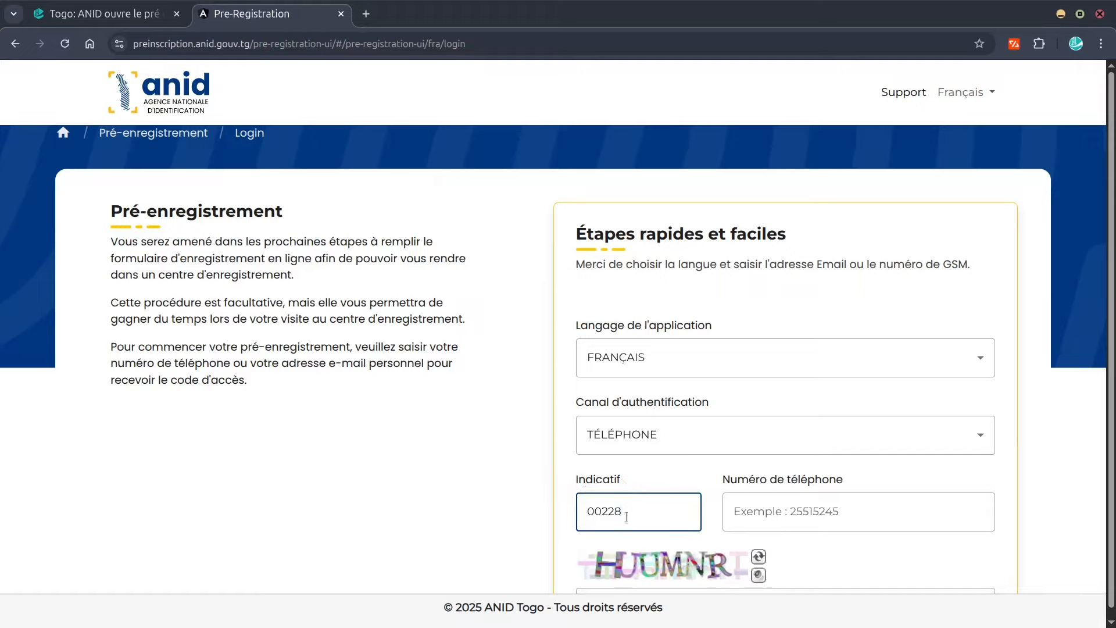
{"action": "left_click", "coordinate": [782, 512]}
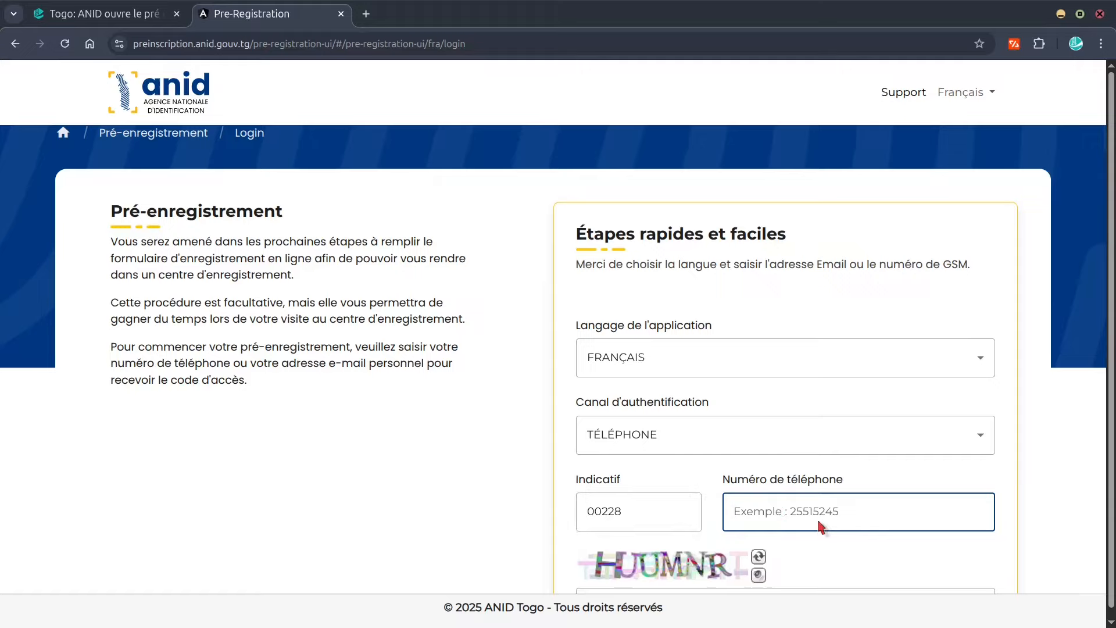
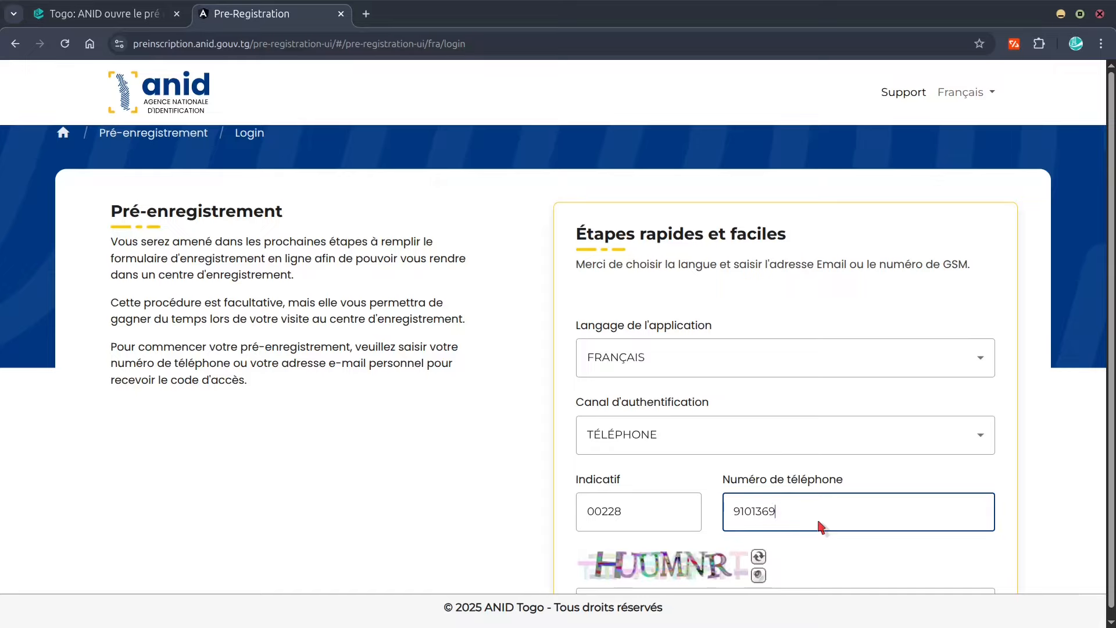
{"action": "scroll", "coordinate": [822, 526], "scroll_direction": "down", "scroll_amount": 1}
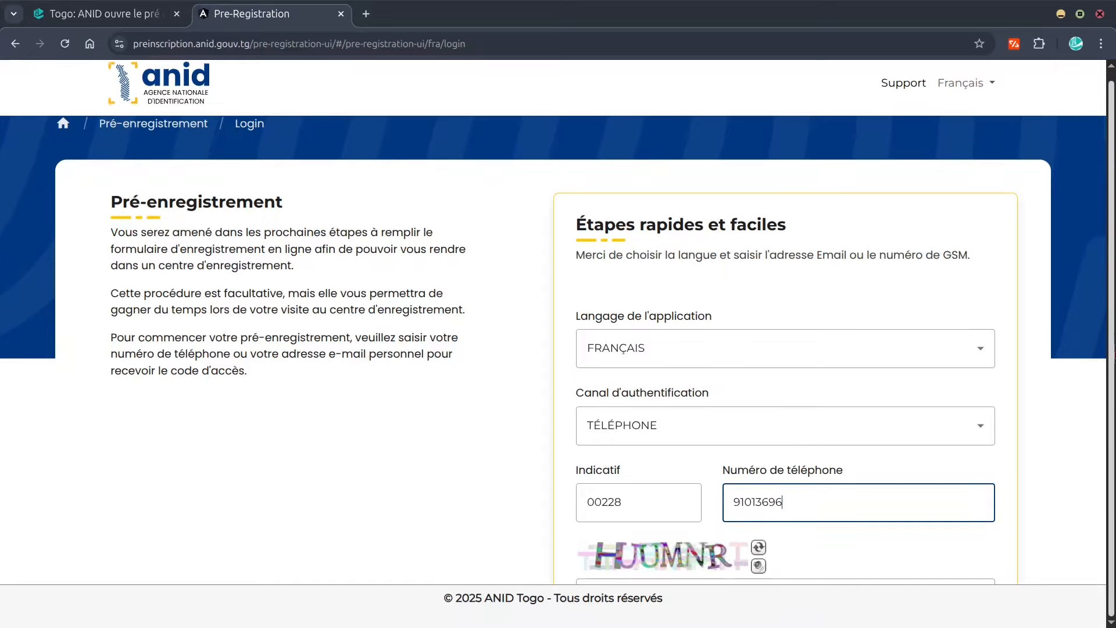
{"action": "scroll", "coordinate": [1033, 362], "scroll_direction": "down", "scroll_amount": 4}
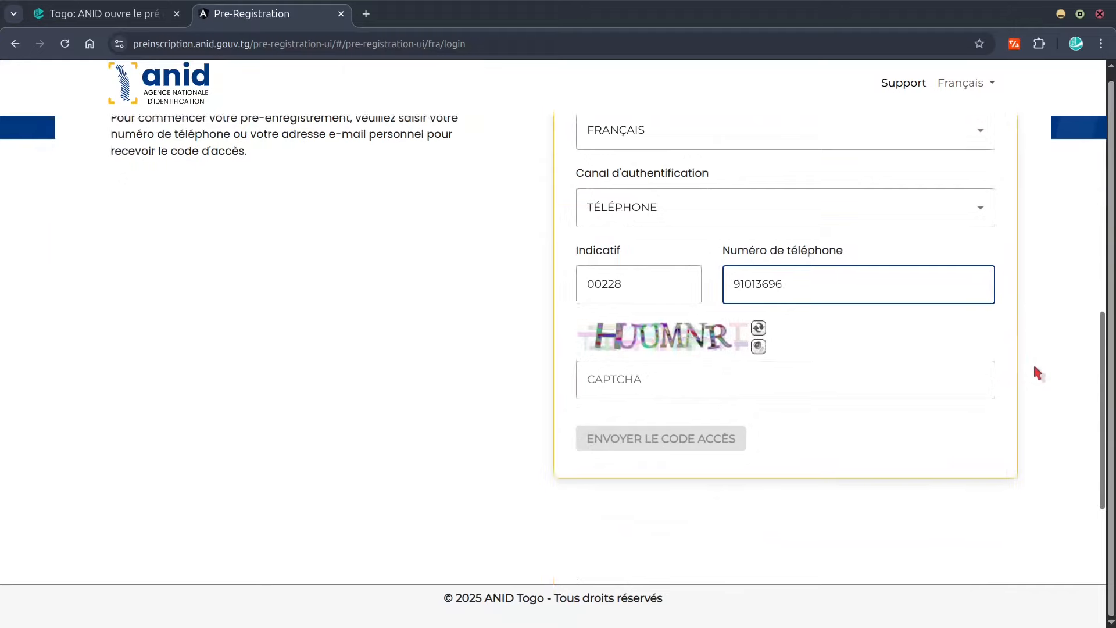
{"action": "left_click", "coordinate": [637, 381]}
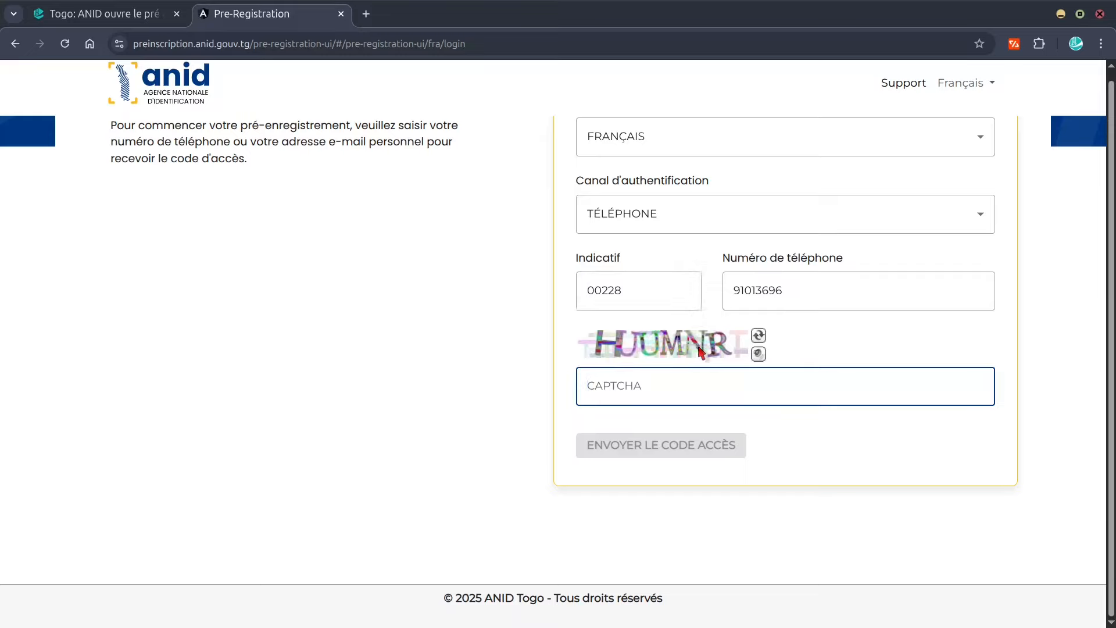
Step: Get a readable CAPTCHA, enter its characters, and request the access code by phone
{"action": "left_click", "coordinate": [758, 337]}
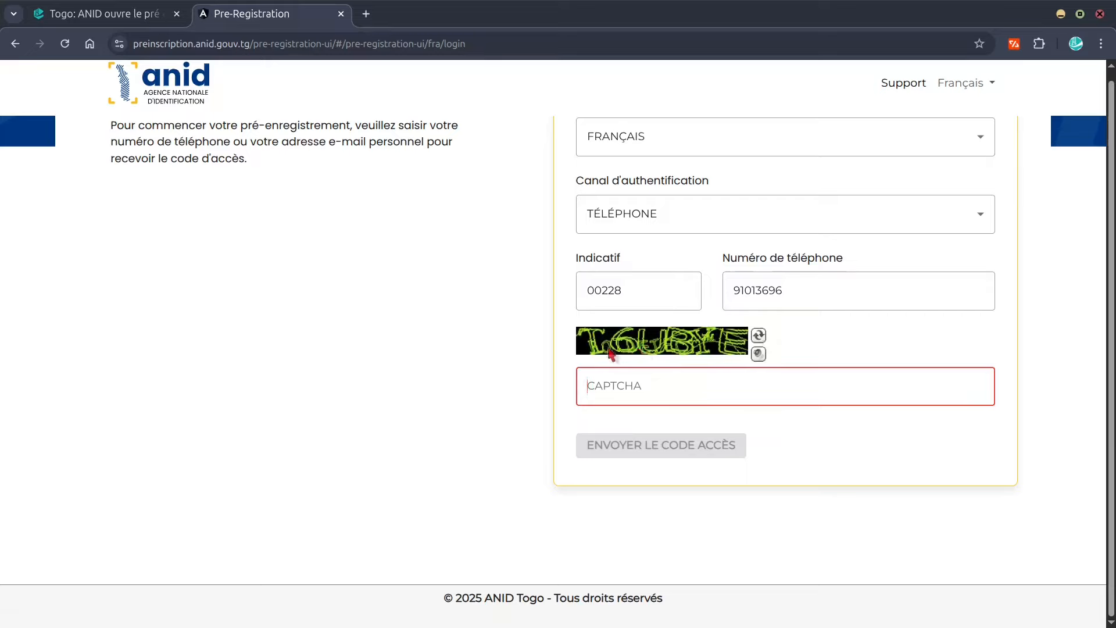
{"action": "left_click", "coordinate": [758, 336]}
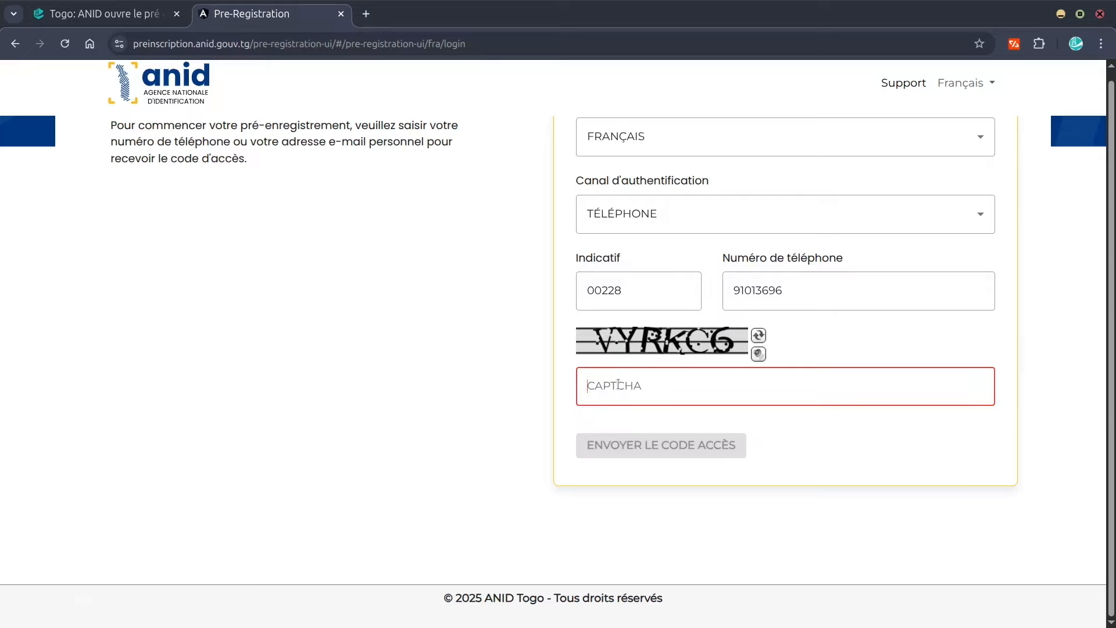
{"action": "type", "text": "V"}
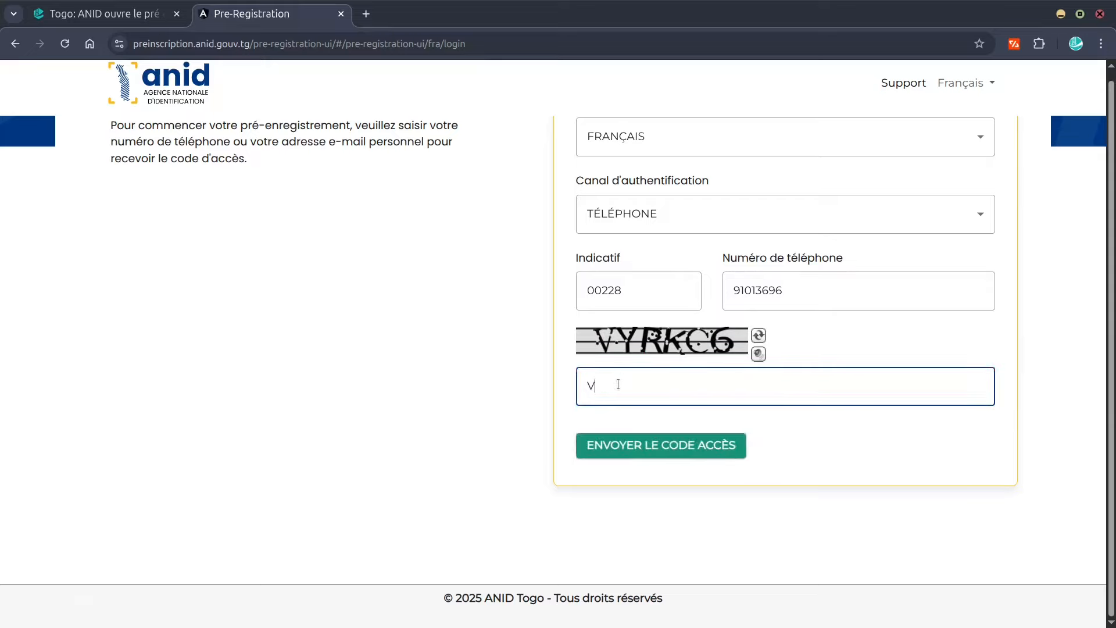
{"action": "type", "text": "YRKC6"}
{"action": "left_click", "coordinate": [631, 451]}
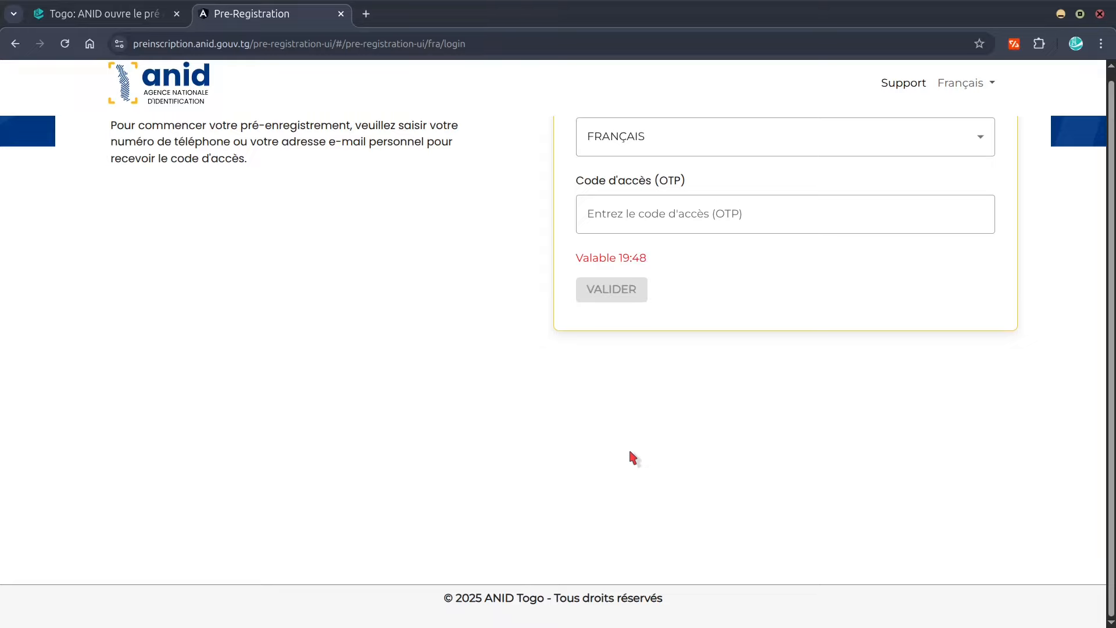
Step: Enter the received OTP access code and validate it to log in
{"action": "left_click", "coordinate": [625, 213]}
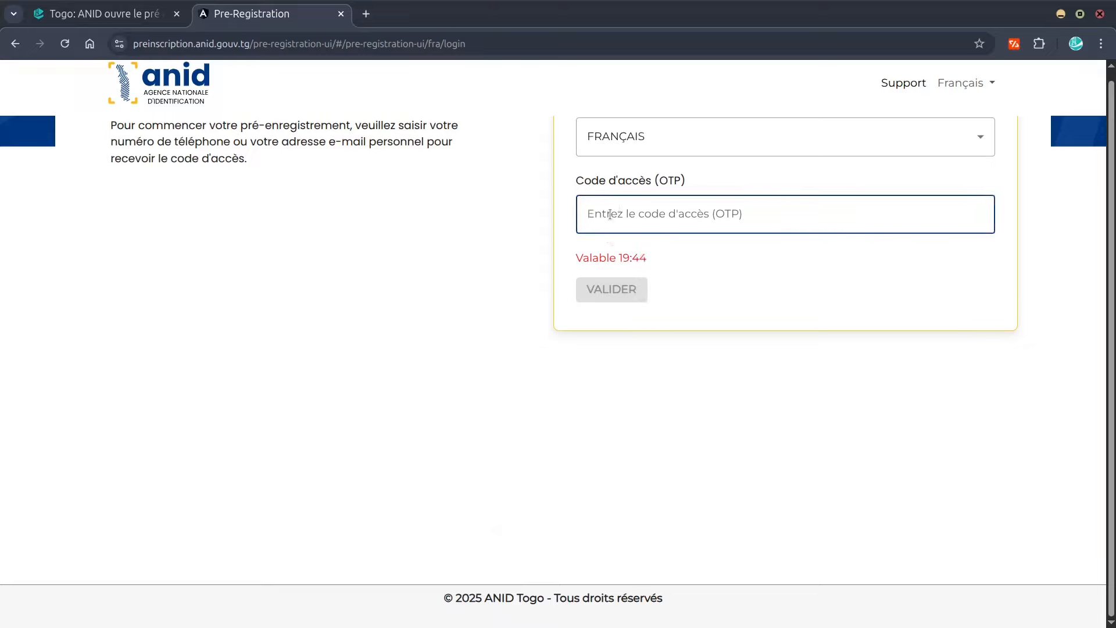
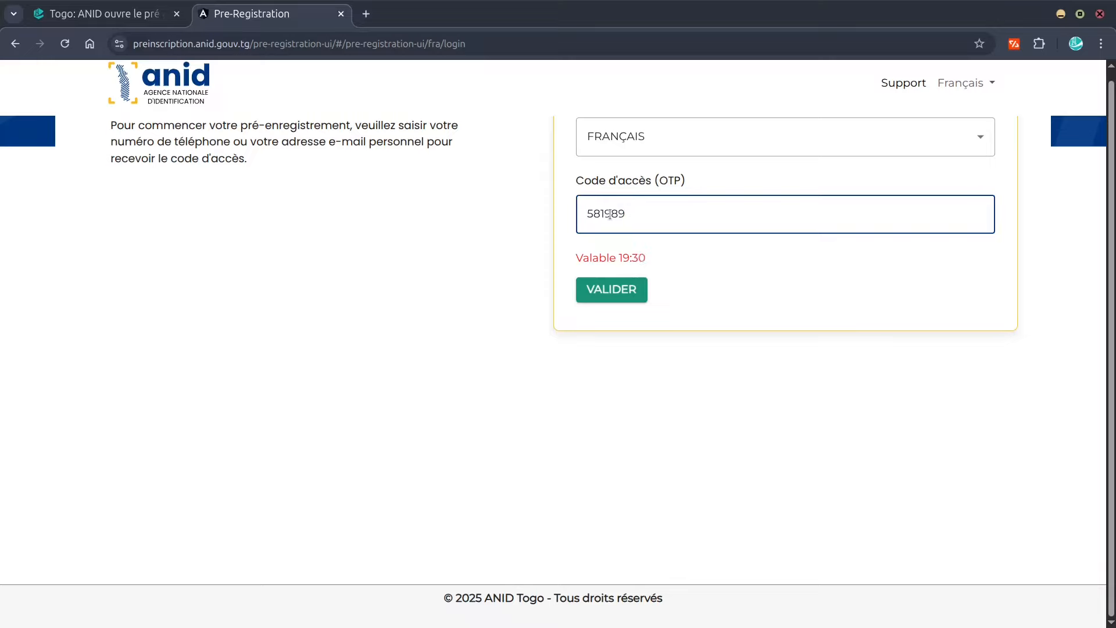
{"action": "left_click", "coordinate": [617, 297]}
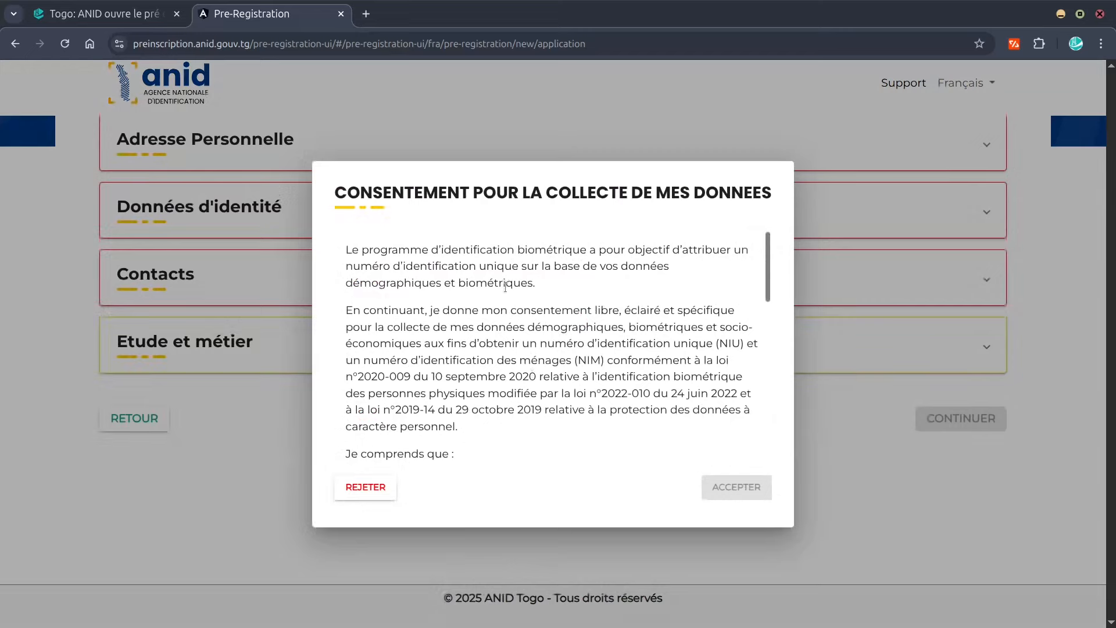
Step: Read the data-collection consent notice, tick the consent box, and accept it
{"action": "scroll", "coordinate": [505, 287], "scroll_direction": "down", "scroll_amount": 1}
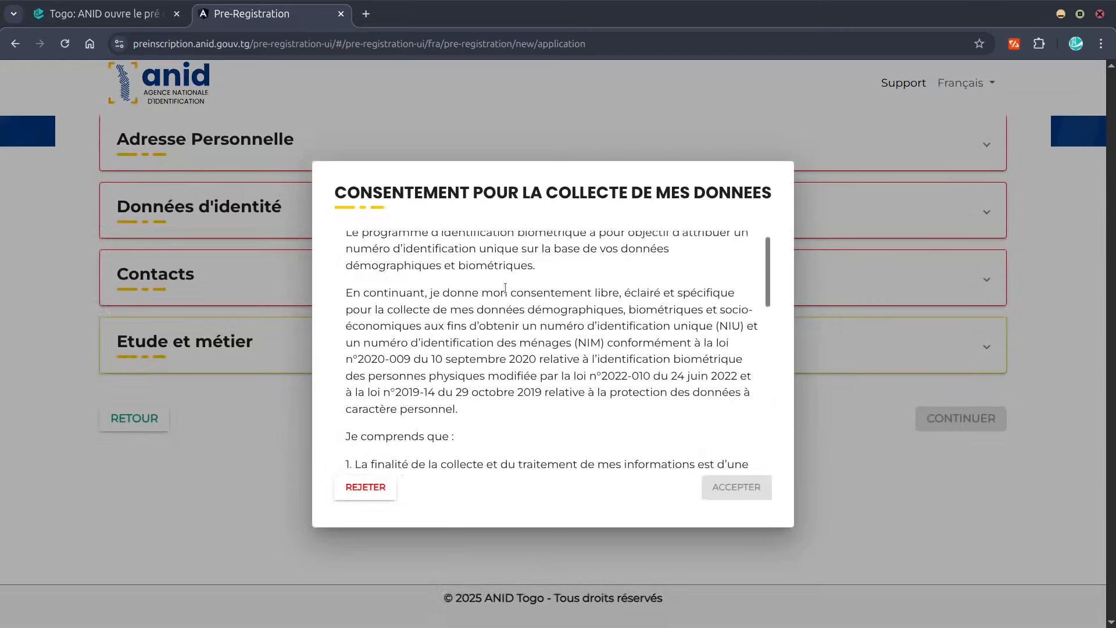
{"action": "scroll", "coordinate": [506, 287], "scroll_direction": "up", "scroll_amount": 1}
{"action": "scroll", "coordinate": [506, 287], "scroll_direction": "down", "scroll_amount": 4}
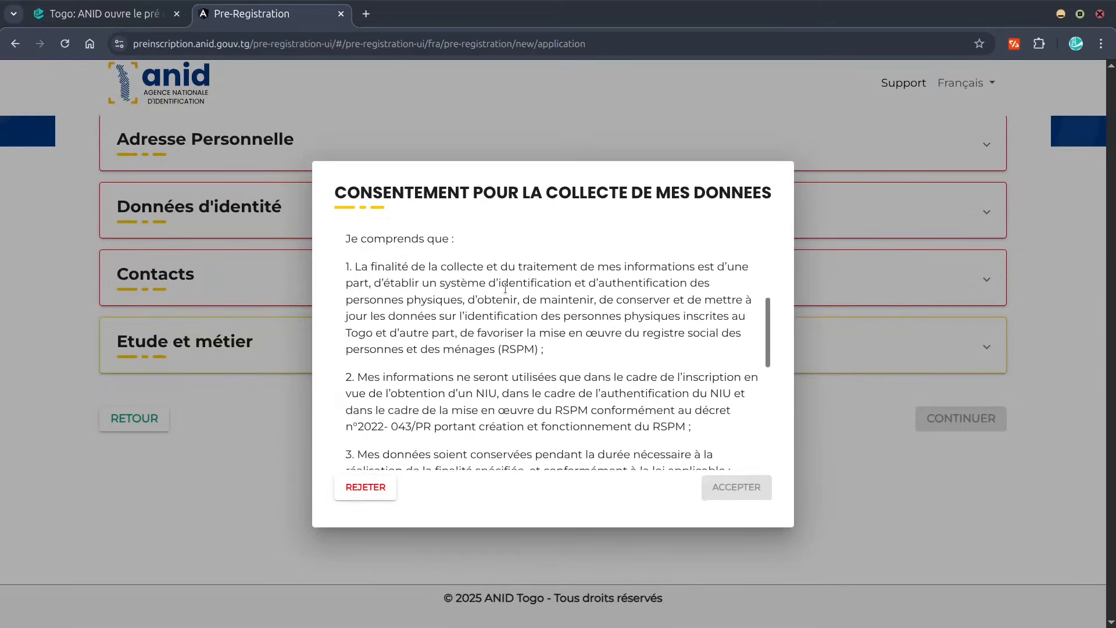
{"action": "scroll", "coordinate": [505, 286], "scroll_direction": "down", "scroll_amount": 8}
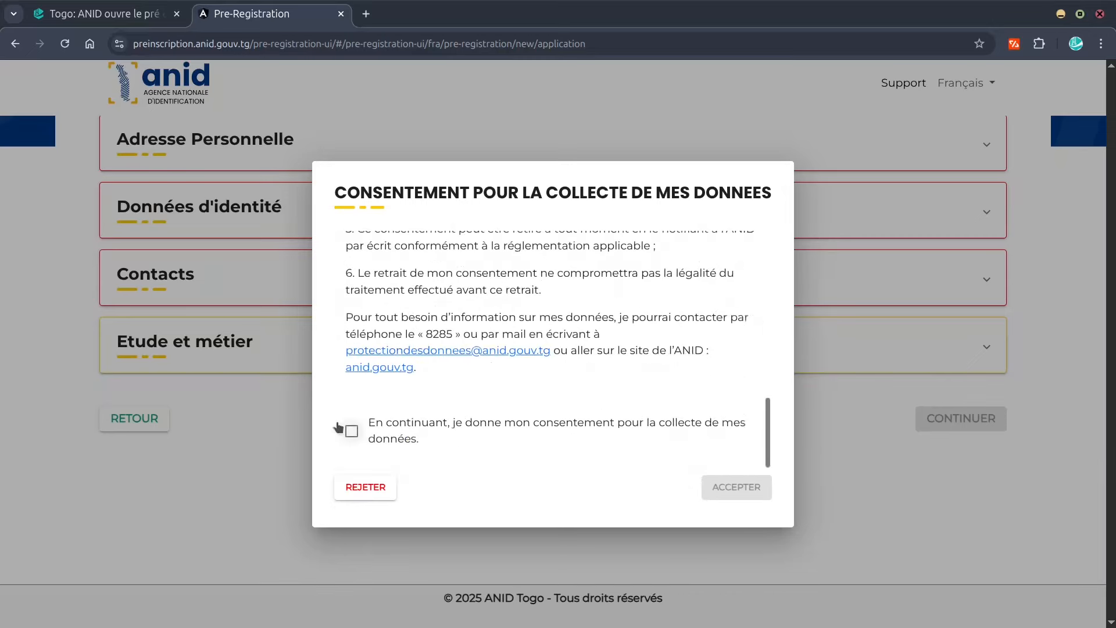
{"action": "left_click", "coordinate": [351, 430]}
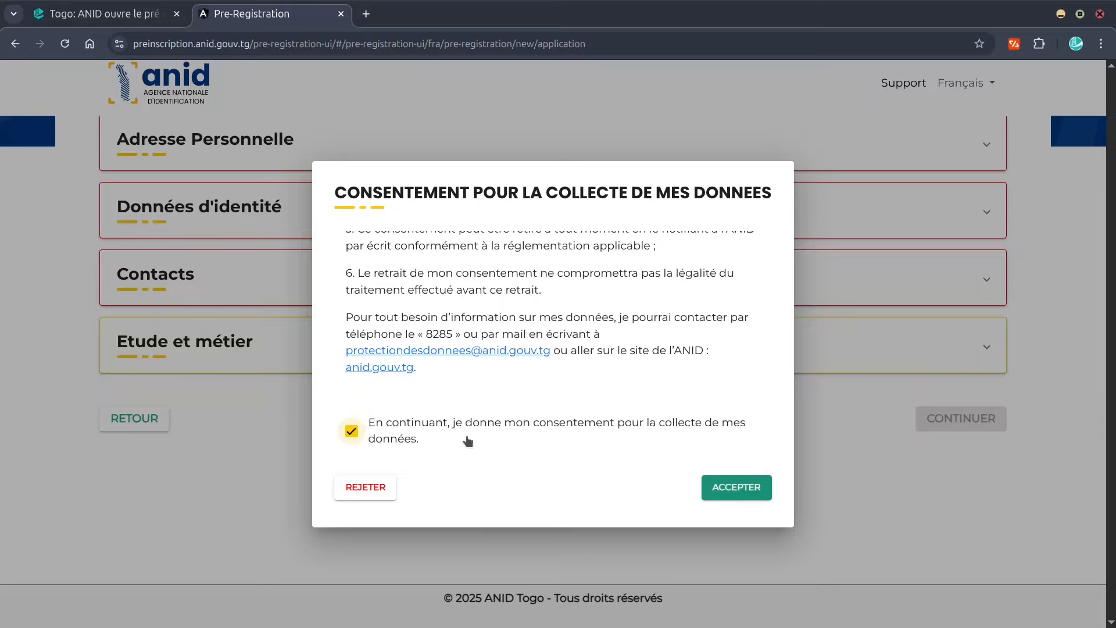
{"action": "left_click", "coordinate": [730, 488]}
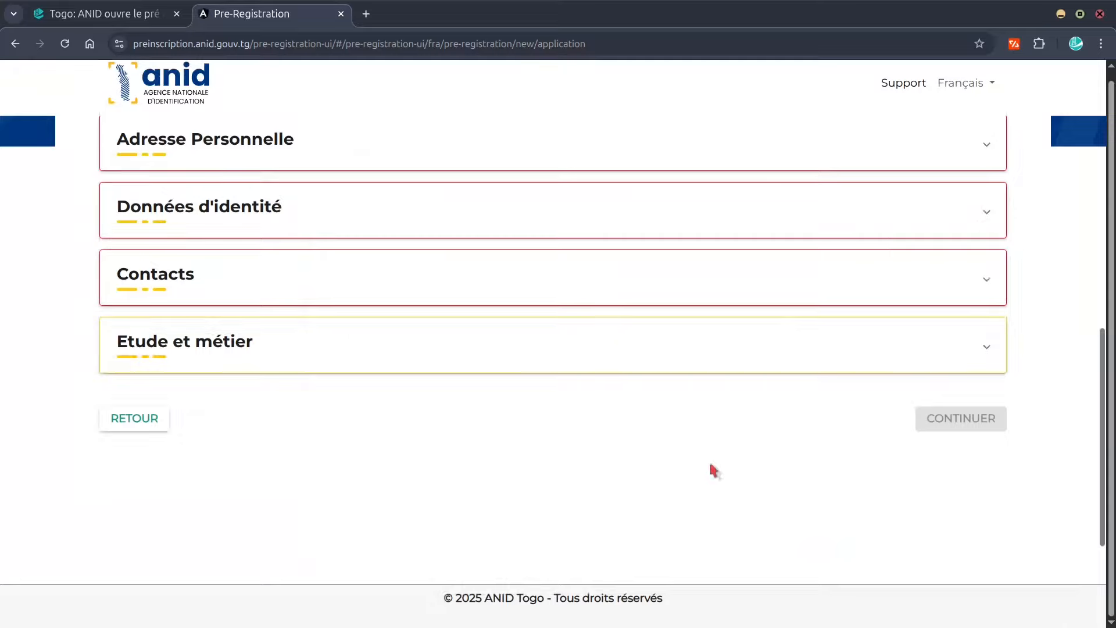
Step: Review the Nouvelle Demande steps, then expand the Informations Personnelles section
{"action": "scroll", "coordinate": [412, 139], "scroll_direction": "up", "scroll_amount": 8}
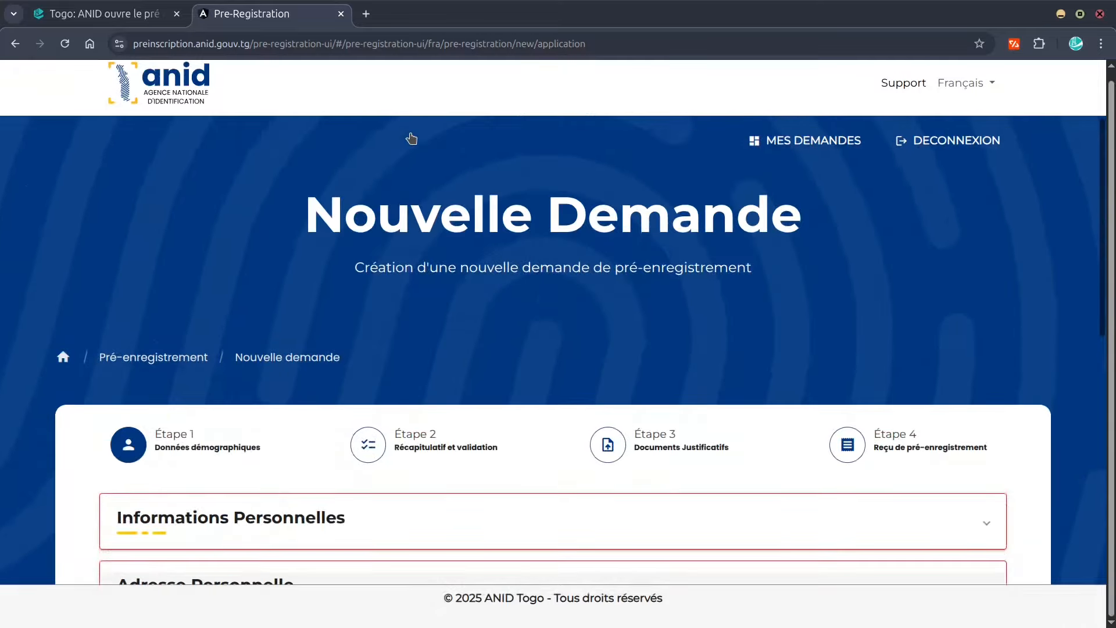
{"action": "scroll", "coordinate": [343, 332], "scroll_direction": "down", "scroll_amount": 2}
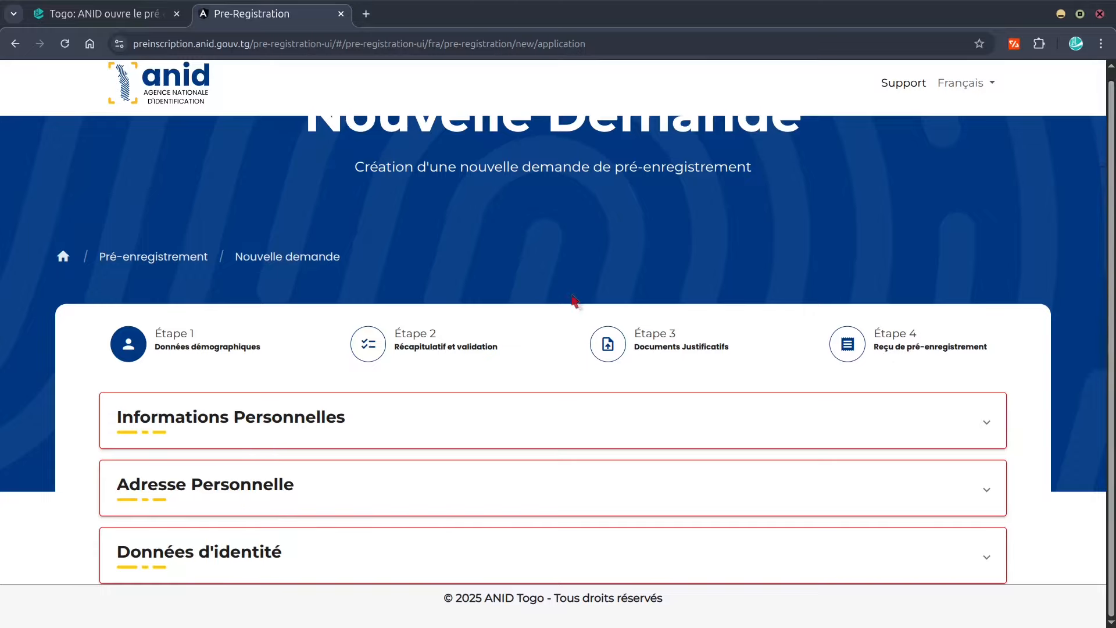
{"action": "scroll", "coordinate": [575, 300], "scroll_direction": "down", "scroll_amount": 4}
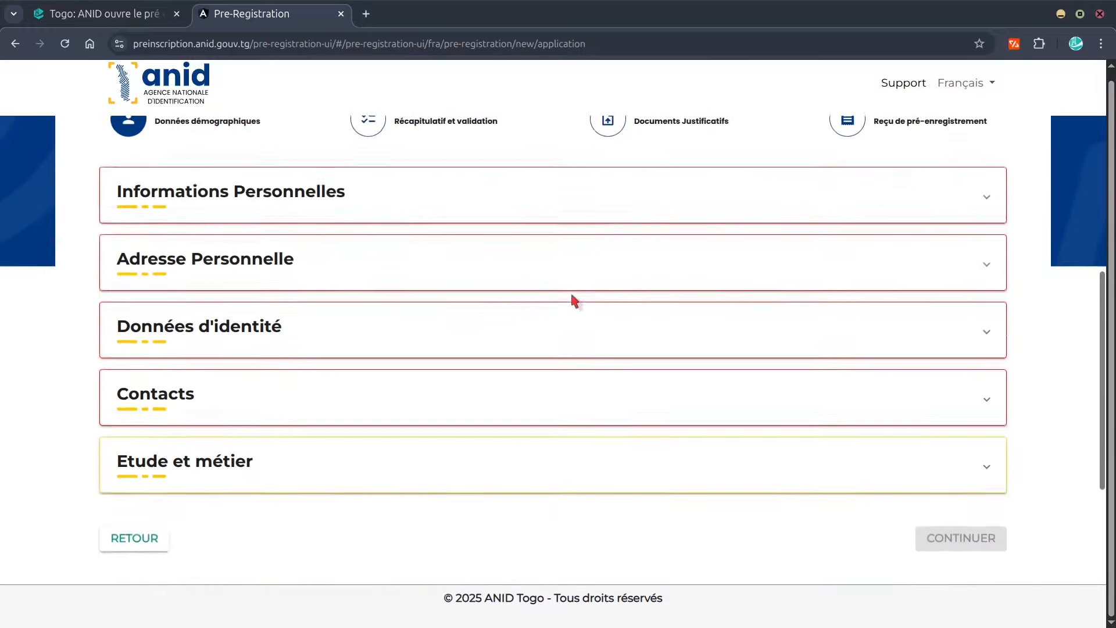
{"action": "left_click", "coordinate": [546, 202]}
{"action": "left_click", "coordinate": [321, 295]}
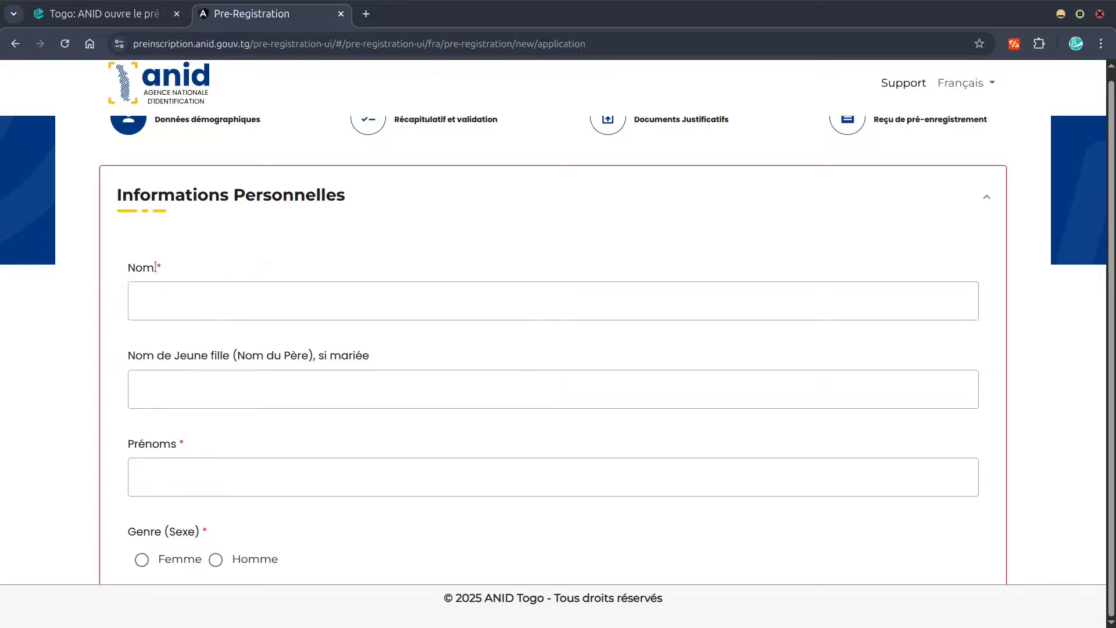
{"action": "left_click_drag", "start_coordinate": [156, 266], "coordinate": [171, 269]}
{"action": "left_click_drag", "start_coordinate": [157, 266], "coordinate": [167, 269]}
{"action": "left_click_drag", "start_coordinate": [156, 267], "coordinate": [166, 266]}
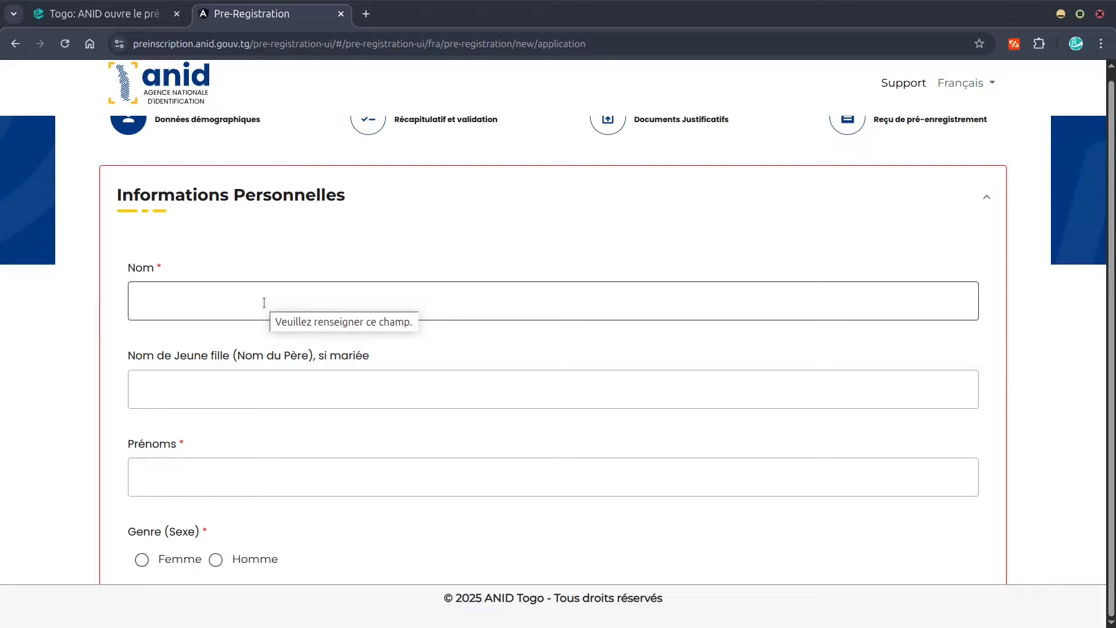
{"action": "scroll", "coordinate": [264, 302], "scroll_direction": "down", "scroll_amount": 2}
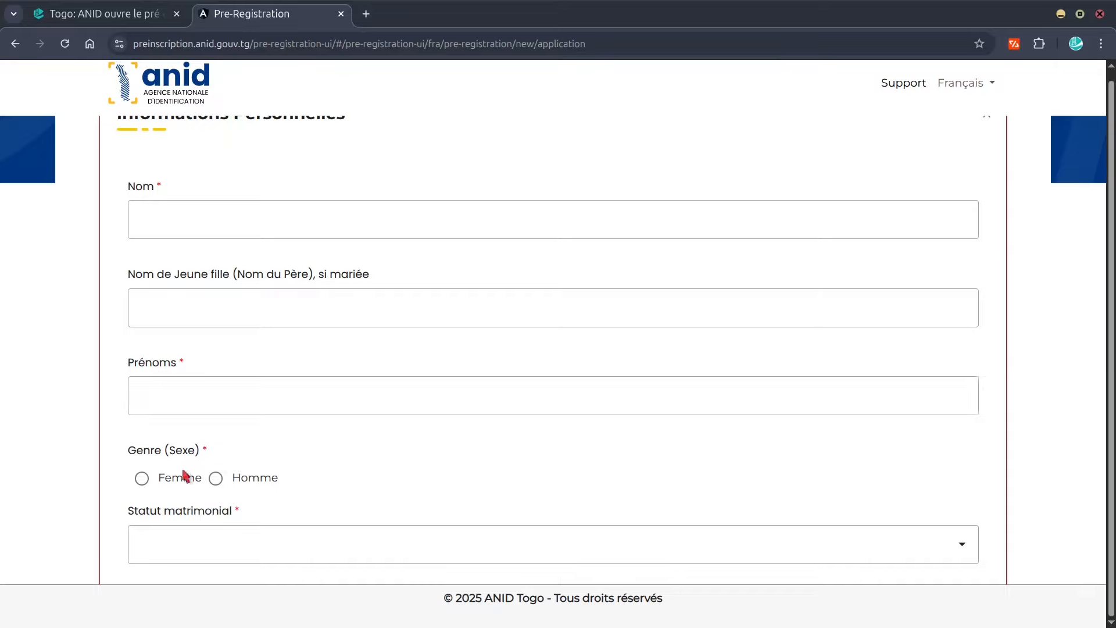
Step: Browse the Nationalité, Autre Nationalité and Autre Langue Parlée lists without choosing anything
{"action": "scroll", "coordinate": [266, 485], "scroll_direction": "down", "scroll_amount": 3}
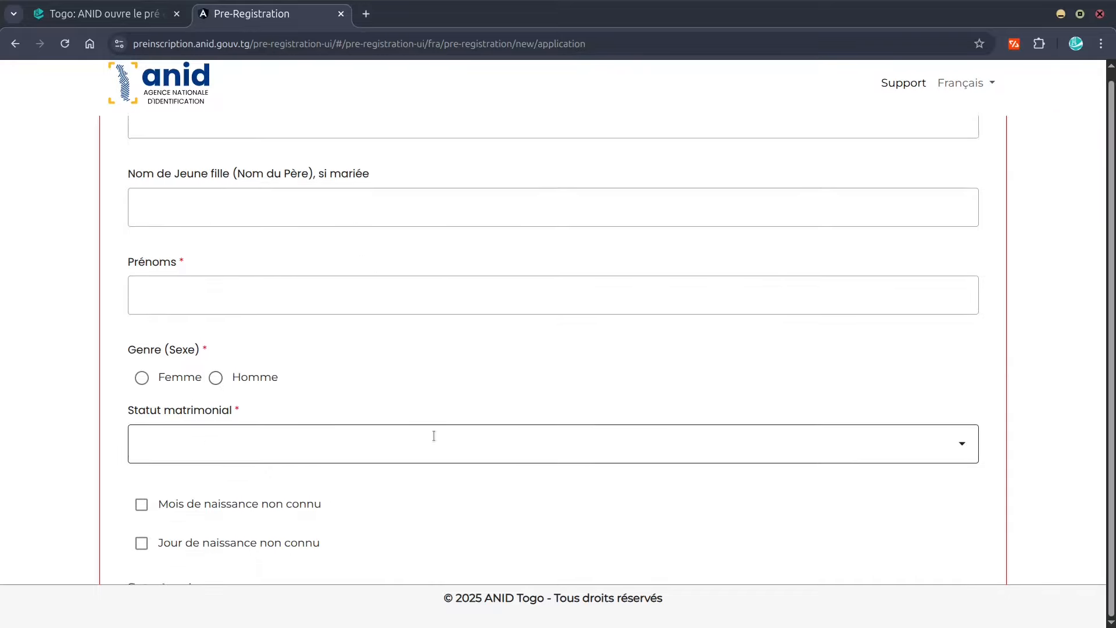
{"action": "scroll", "coordinate": [433, 435], "scroll_direction": "down", "scroll_amount": 2}
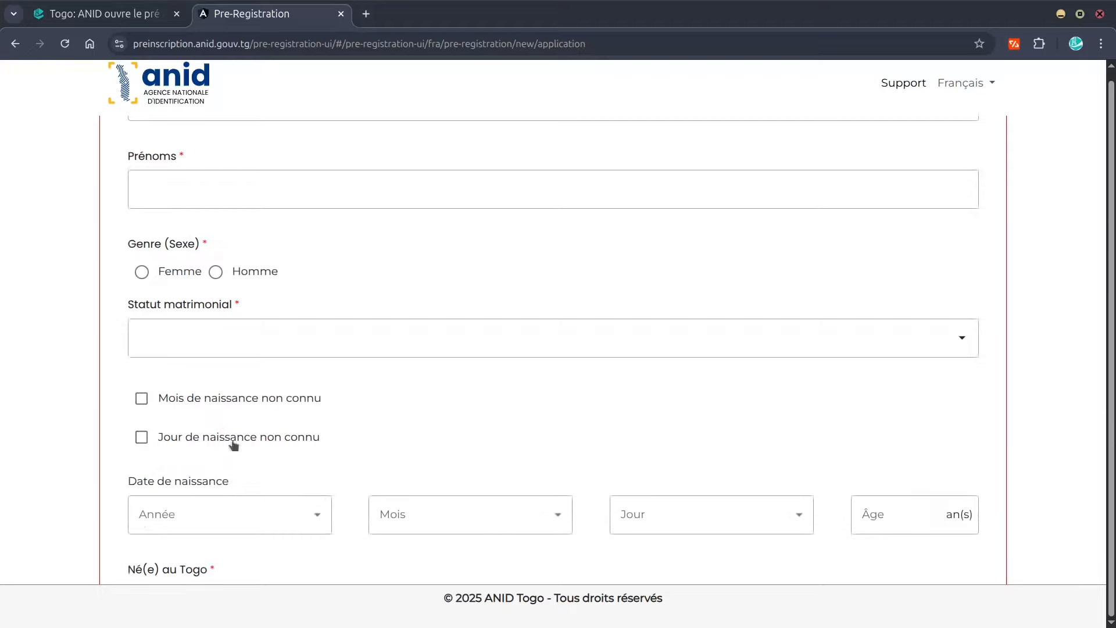
{"action": "scroll", "coordinate": [262, 508], "scroll_direction": "down", "scroll_amount": 3}
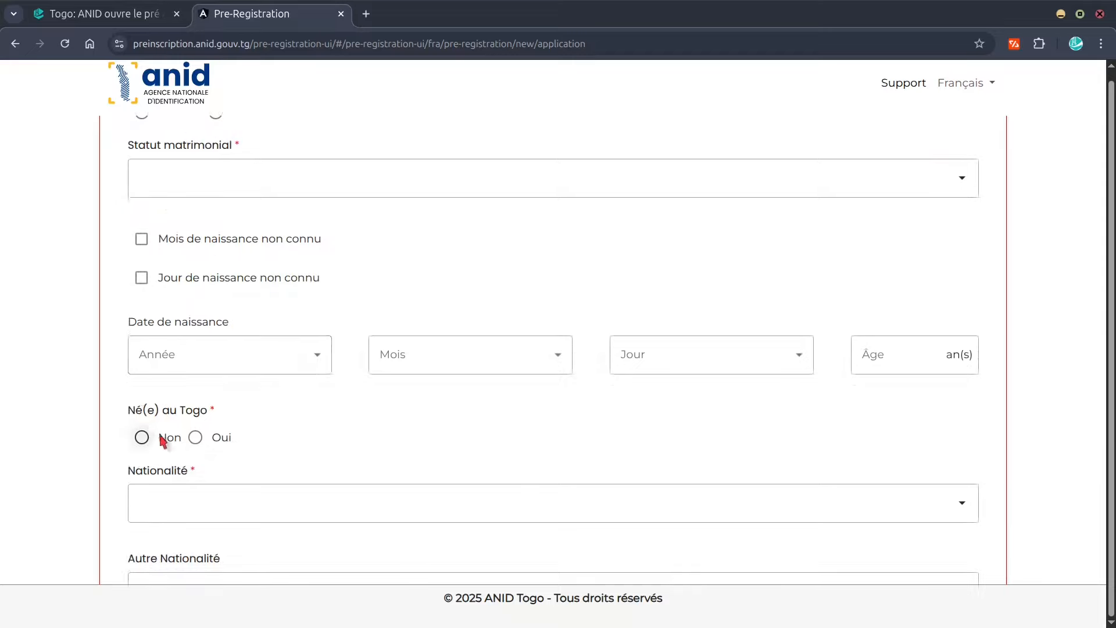
{"action": "scroll", "coordinate": [287, 435], "scroll_direction": "down", "scroll_amount": 1}
{"action": "scroll", "coordinate": [287, 435], "scroll_direction": "down", "scroll_amount": 3}
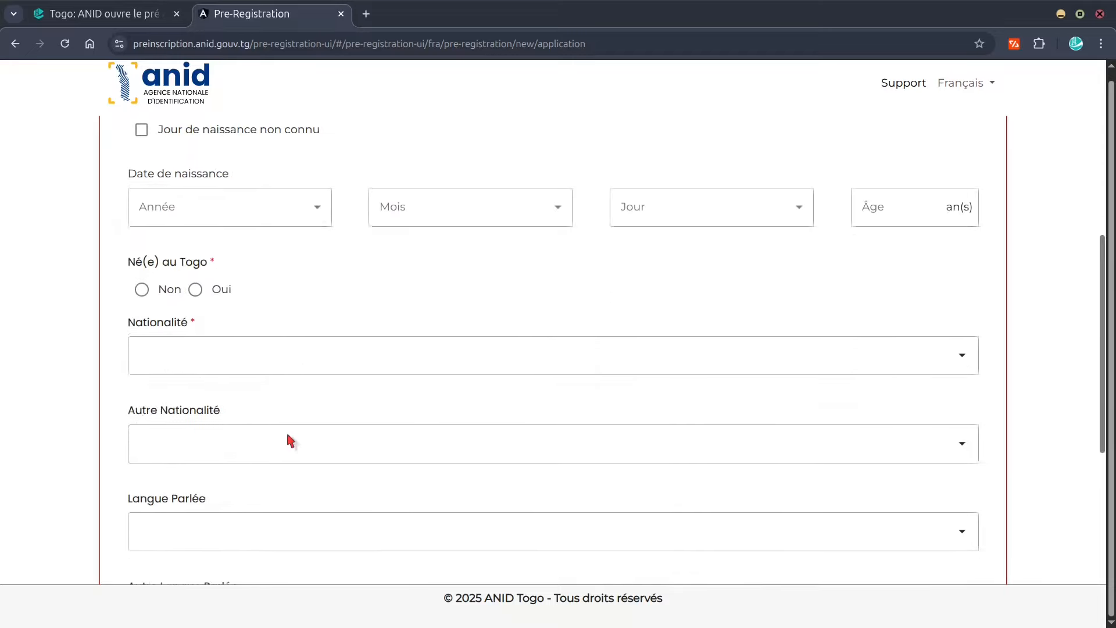
{"action": "scroll", "coordinate": [238, 433], "scroll_direction": "down", "scroll_amount": 2}
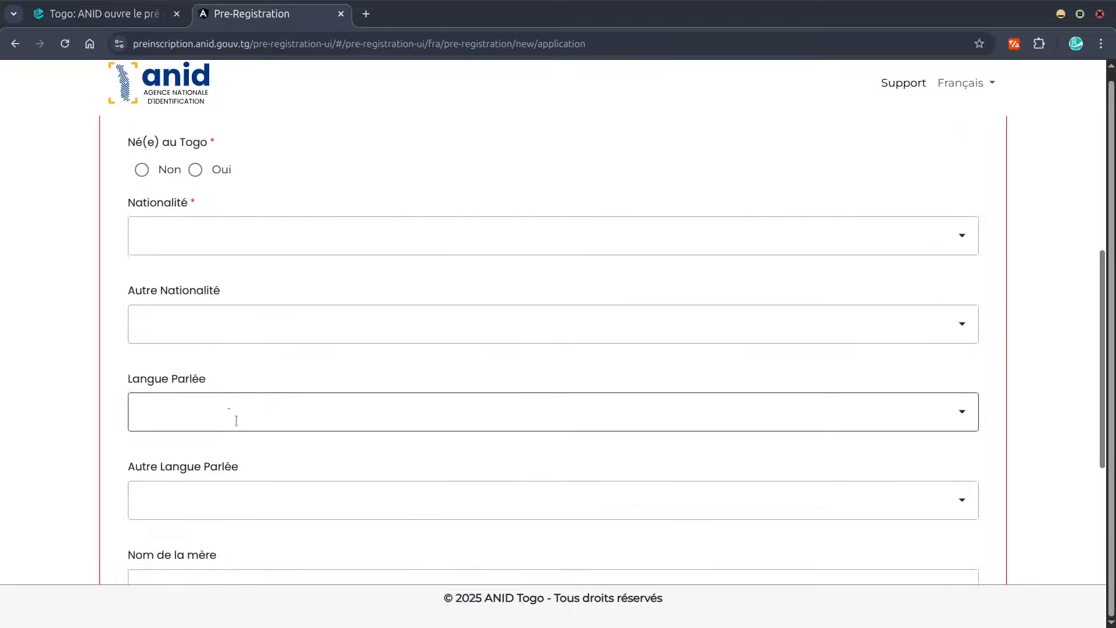
{"action": "scroll", "coordinate": [242, 478], "scroll_direction": "down", "scroll_amount": 2}
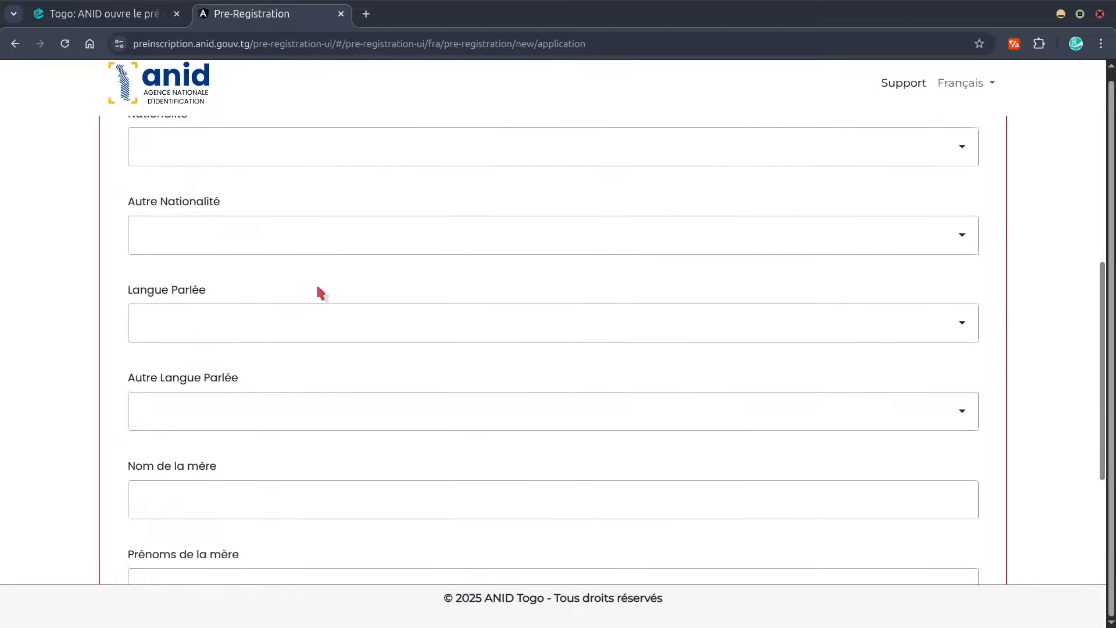
{"action": "left_click", "coordinate": [287, 236]}
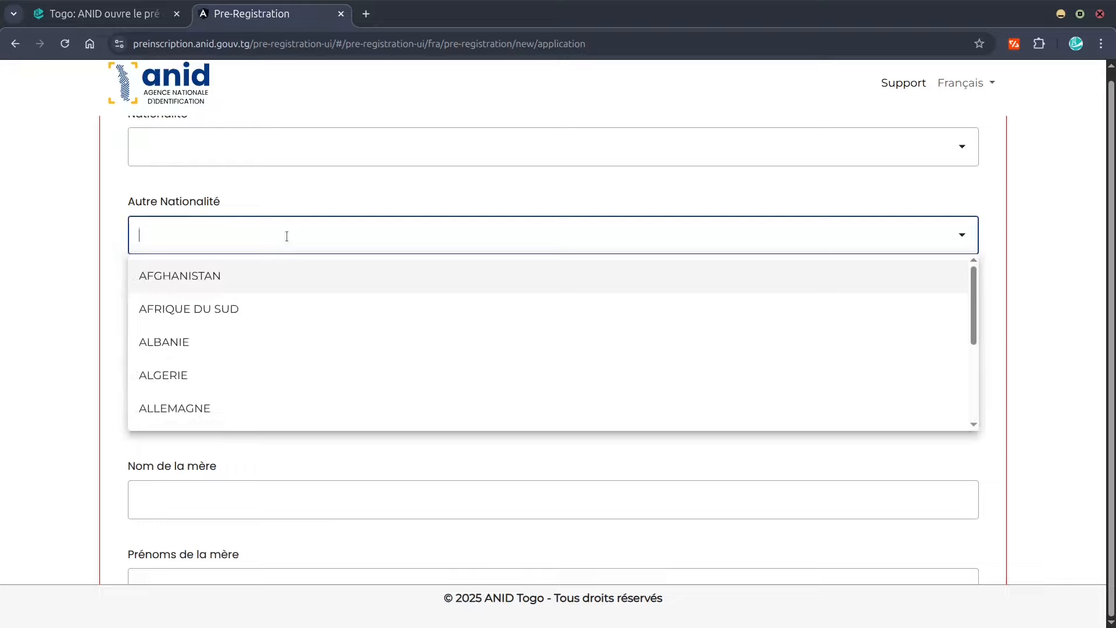
{"action": "left_click", "coordinate": [260, 163]}
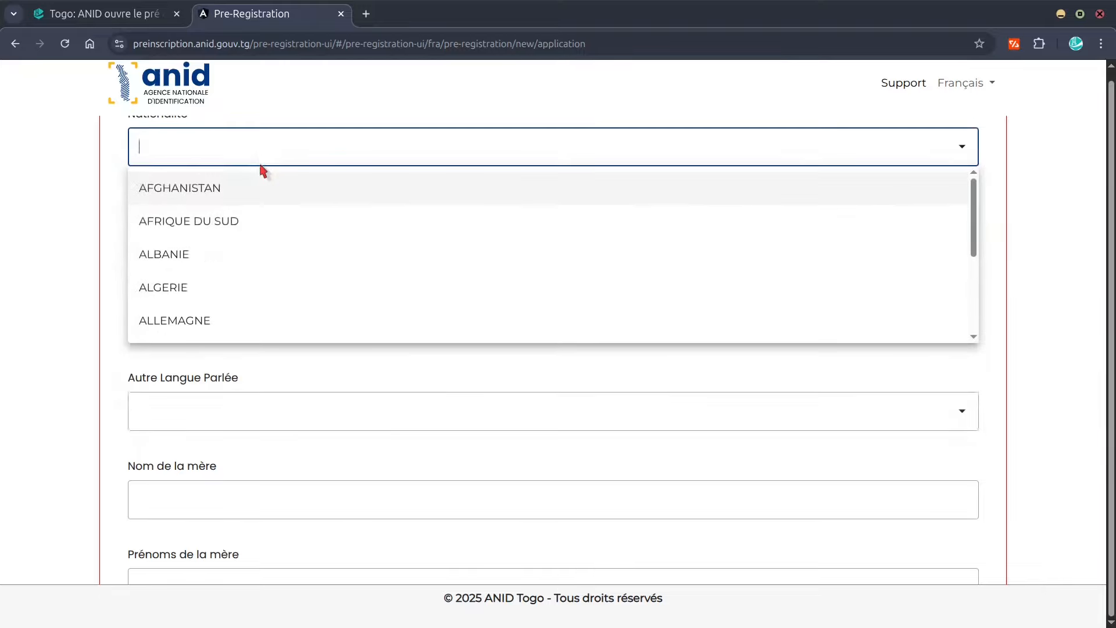
{"action": "left_click", "coordinate": [185, 400]}
{"action": "scroll", "coordinate": [182, 530], "scroll_direction": "down", "scroll_amount": 3}
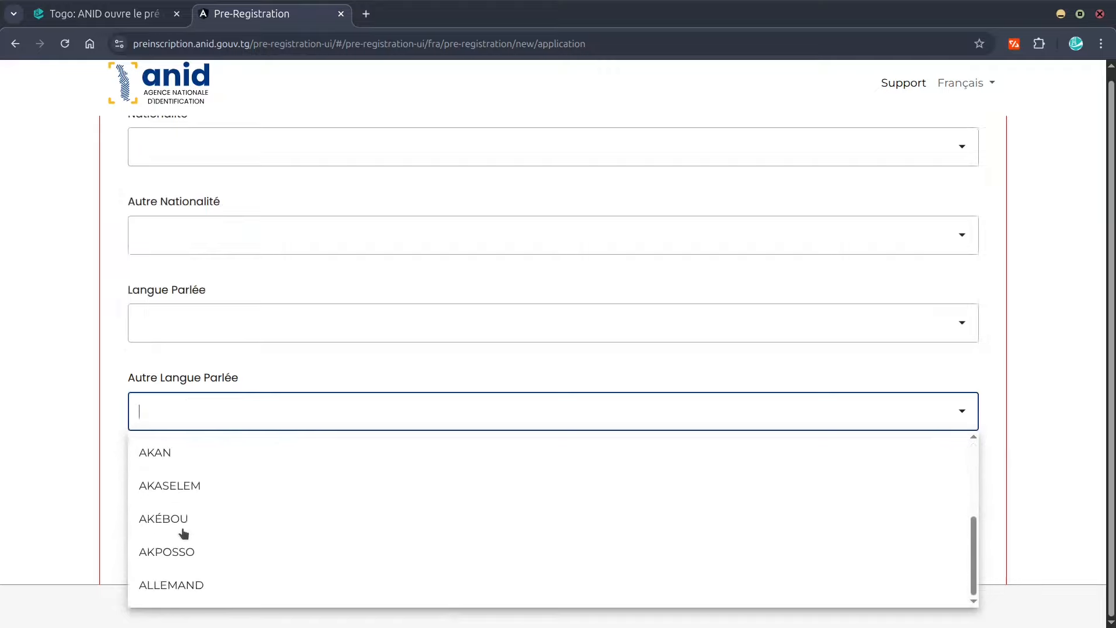
{"action": "scroll", "coordinate": [182, 530], "scroll_direction": "up", "scroll_amount": 3}
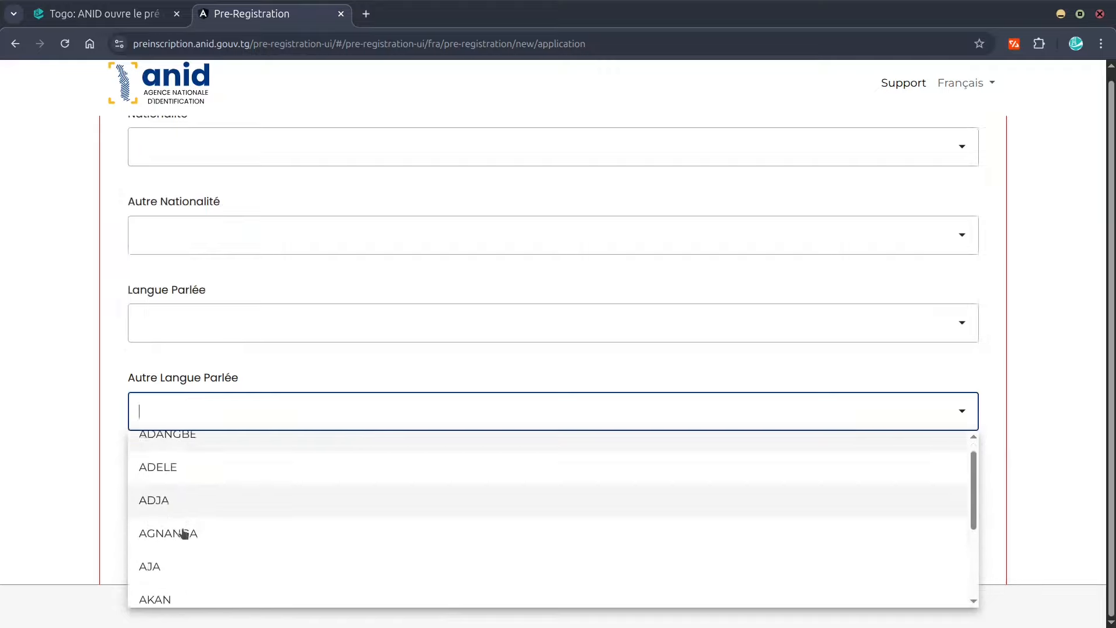
{"action": "left_click", "coordinate": [210, 374]}
Step: Scroll past the parent and spouse fields and expand the Adresse Personnelle section
{"action": "scroll", "coordinate": [307, 401], "scroll_direction": "down", "scroll_amount": 3}
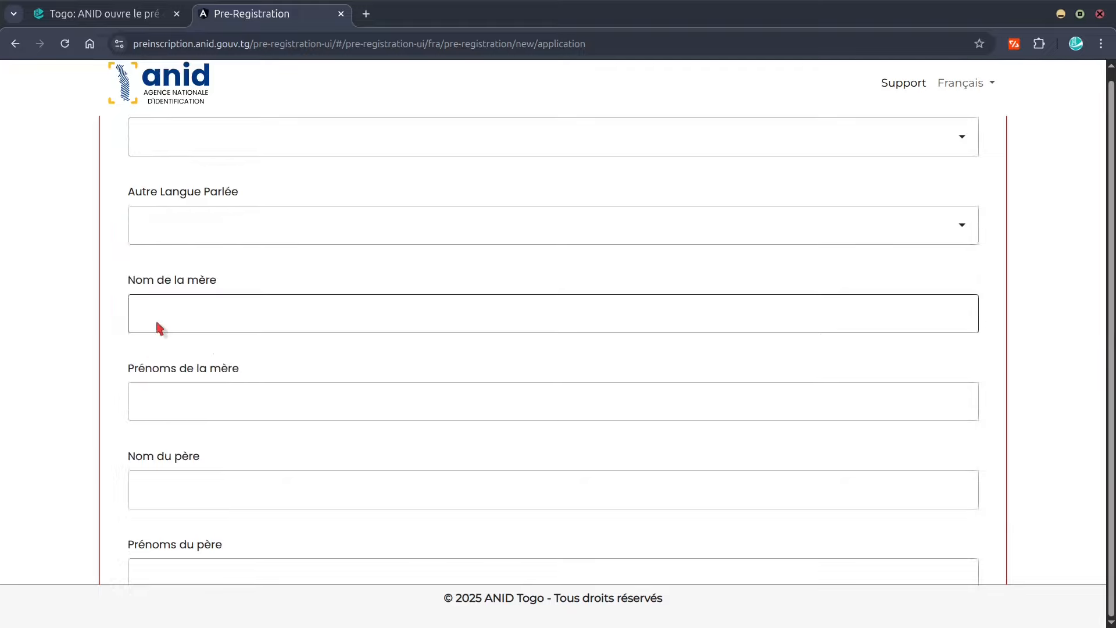
{"action": "scroll", "coordinate": [160, 329], "scroll_direction": "down", "scroll_amount": 3}
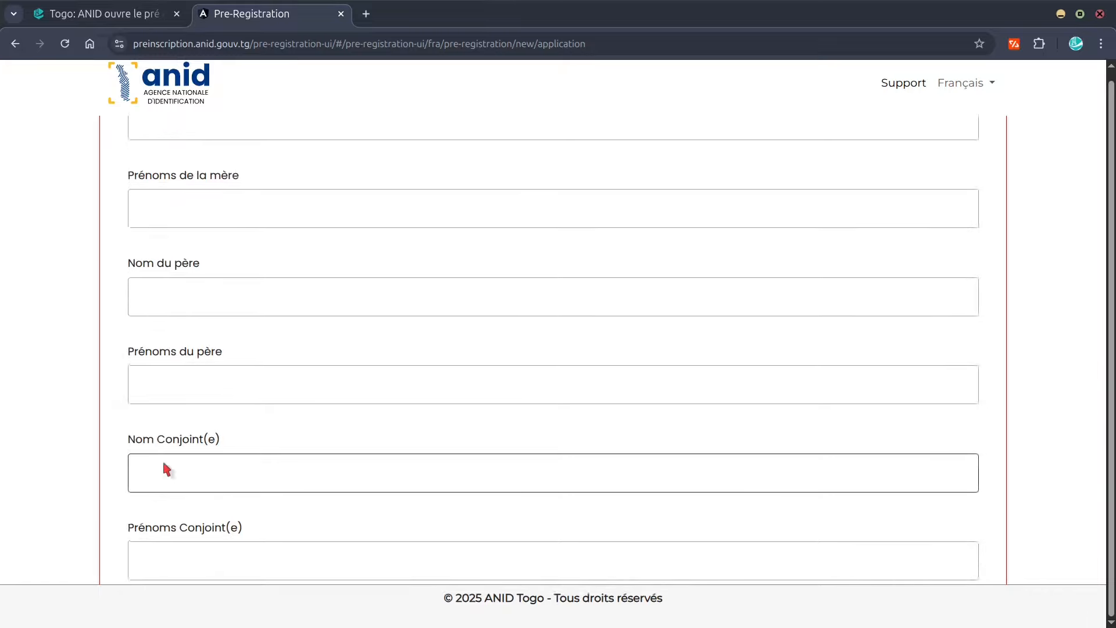
{"action": "scroll", "coordinate": [165, 465], "scroll_direction": "down", "scroll_amount": 3}
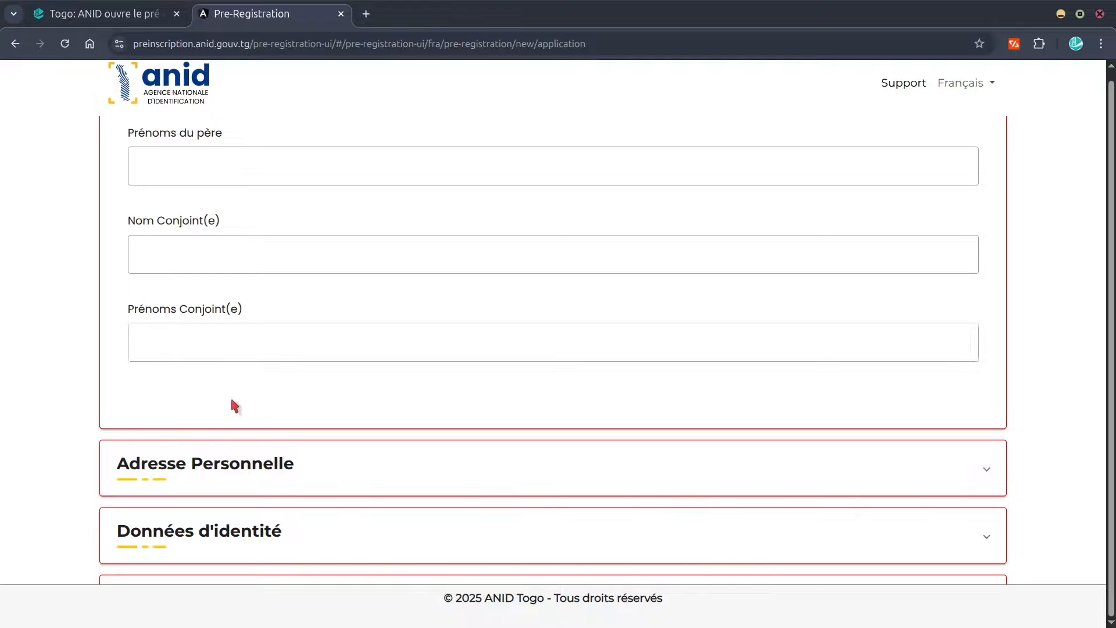
{"action": "scroll", "coordinate": [170, 357], "scroll_direction": "down", "scroll_amount": 3}
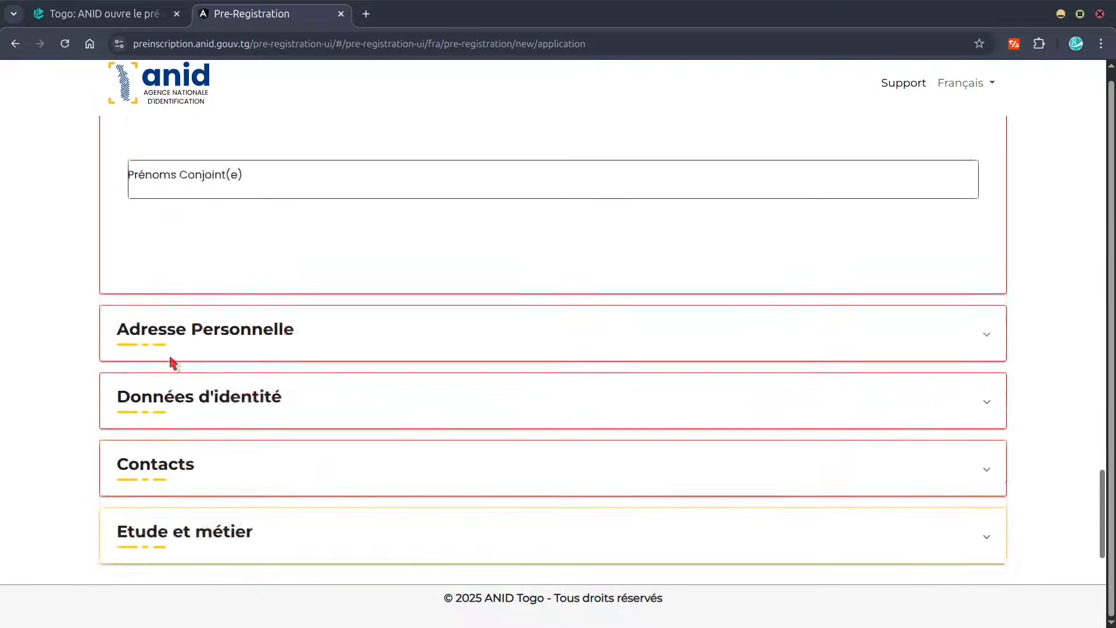
{"action": "scroll", "coordinate": [171, 357], "scroll_direction": "up", "scroll_amount": 5}
{"action": "scroll", "coordinate": [170, 358], "scroll_direction": "up", "scroll_amount": 8}
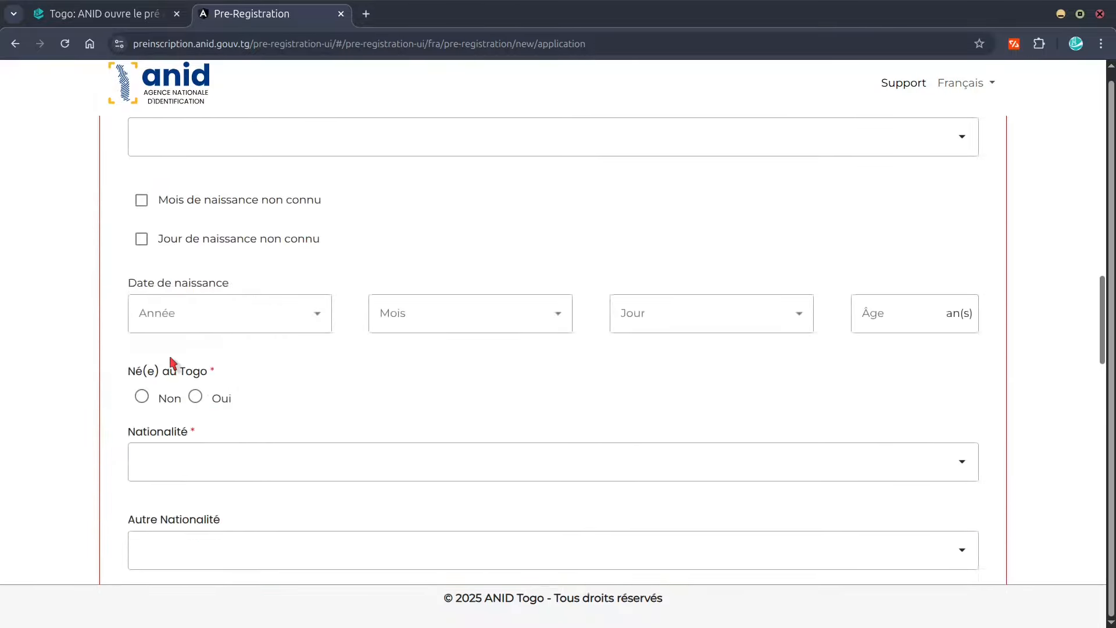
{"action": "scroll", "coordinate": [170, 358], "scroll_direction": "down", "scroll_amount": 8}
{"action": "scroll", "coordinate": [174, 364], "scroll_direction": "down", "scroll_amount": 5}
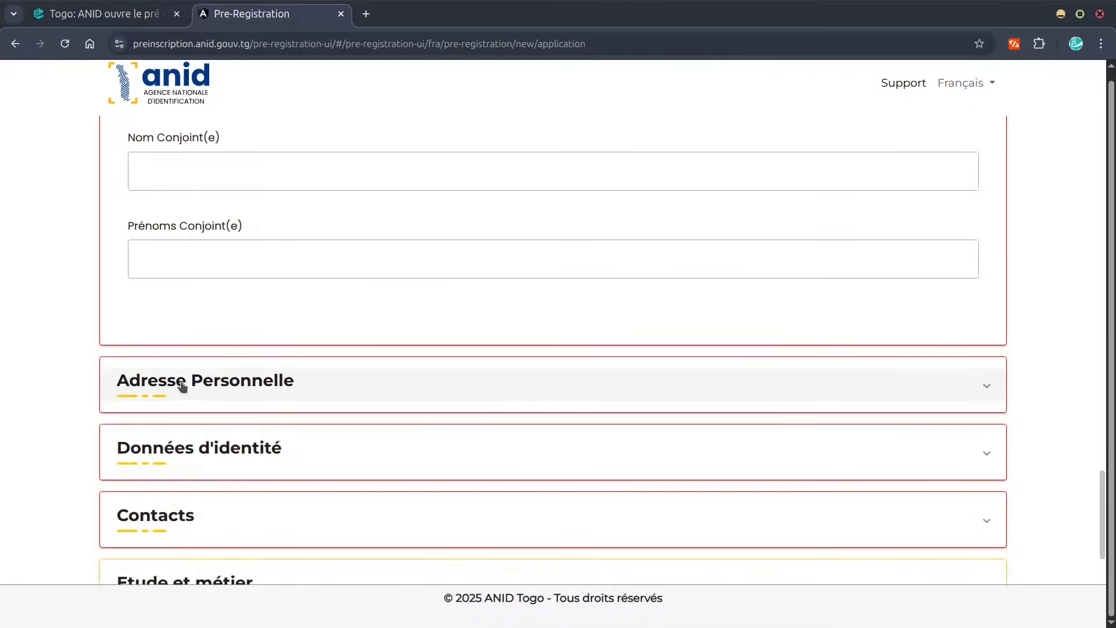
{"action": "left_click", "coordinate": [169, 393]}
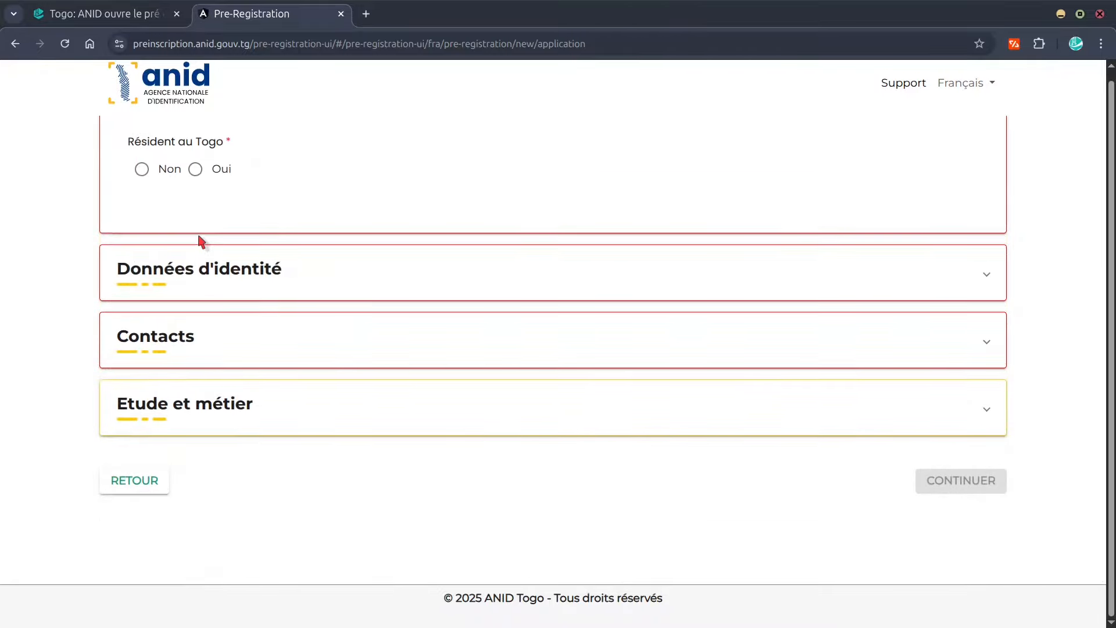
Step: Set Résident au Togo to Oui, revealing the Région, Préfecture and Commune fields
{"action": "scroll", "coordinate": [198, 239], "scroll_direction": "up", "scroll_amount": 3}
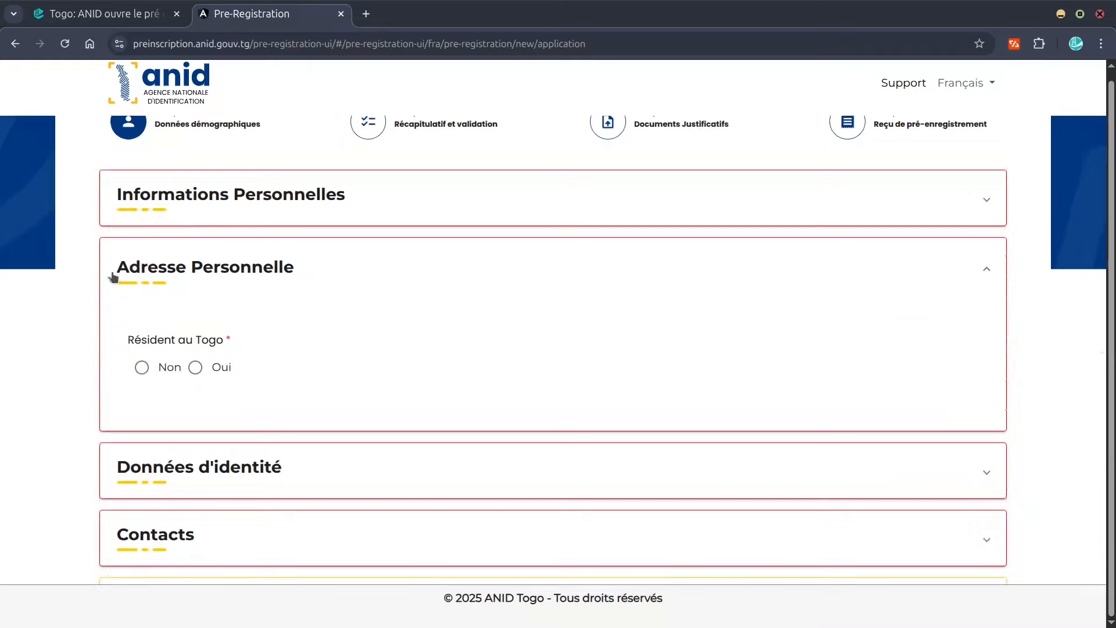
{"action": "left_click", "coordinate": [195, 367]}
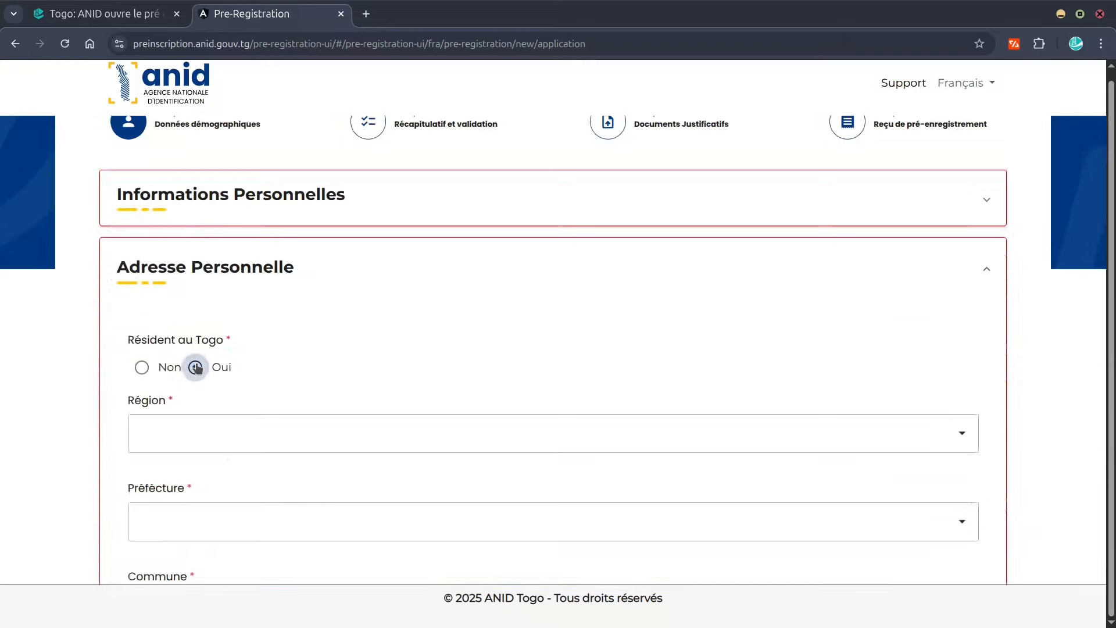
{"action": "left_click", "coordinate": [158, 371]}
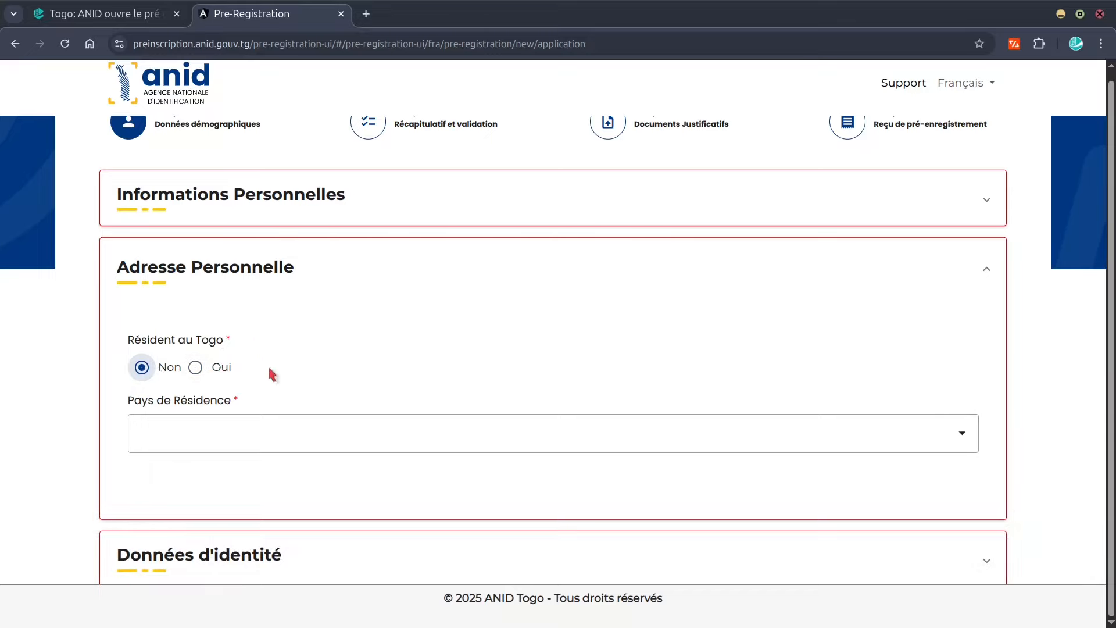
{"action": "left_click", "coordinate": [196, 368]}
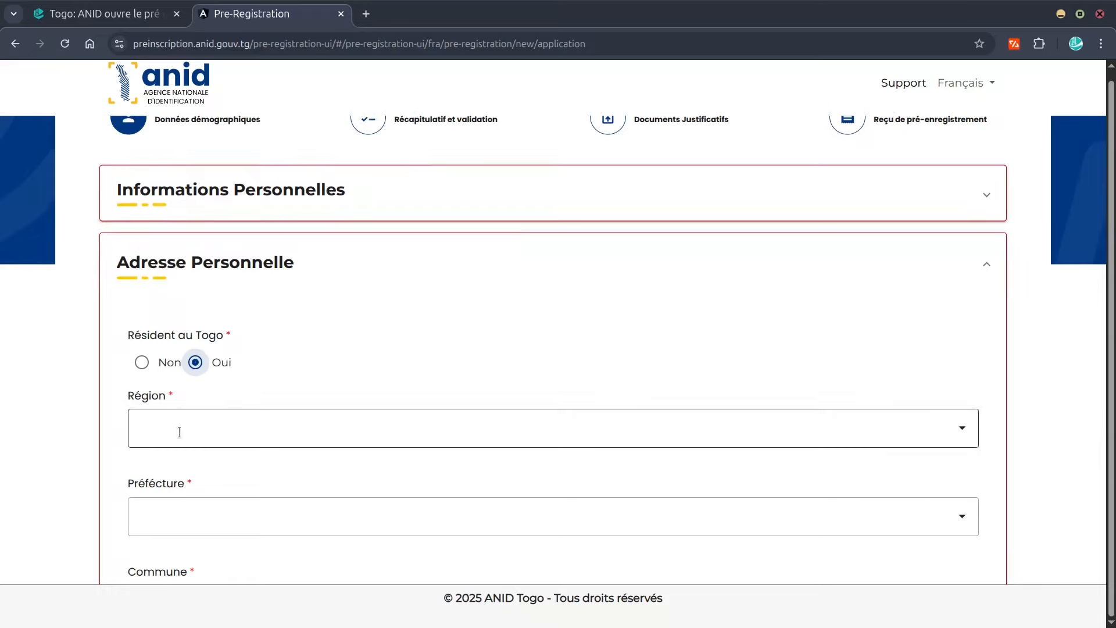
{"action": "scroll", "coordinate": [179, 432], "scroll_direction": "down", "scroll_amount": 4}
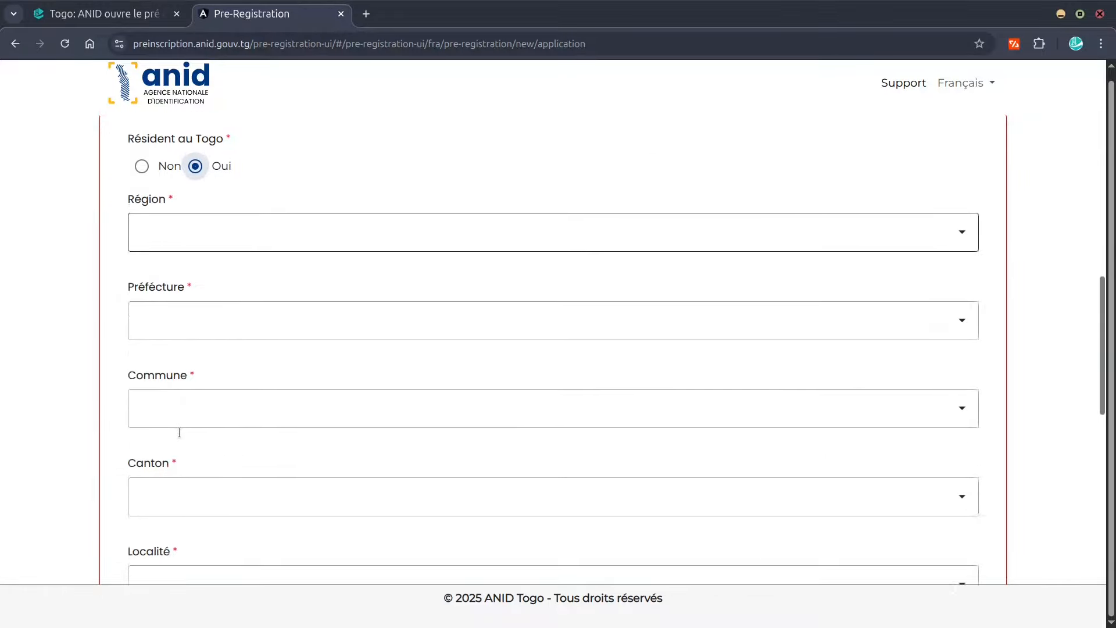
{"action": "scroll", "coordinate": [179, 432], "scroll_direction": "down", "scroll_amount": 2}
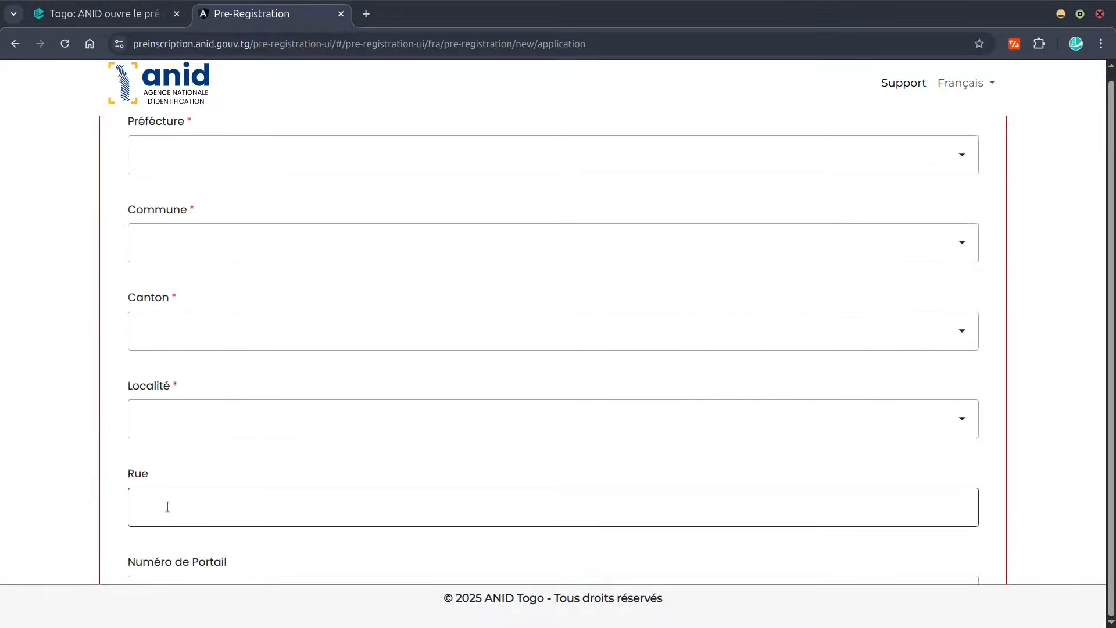
{"action": "scroll", "coordinate": [167, 506], "scroll_direction": "down", "scroll_amount": 6}
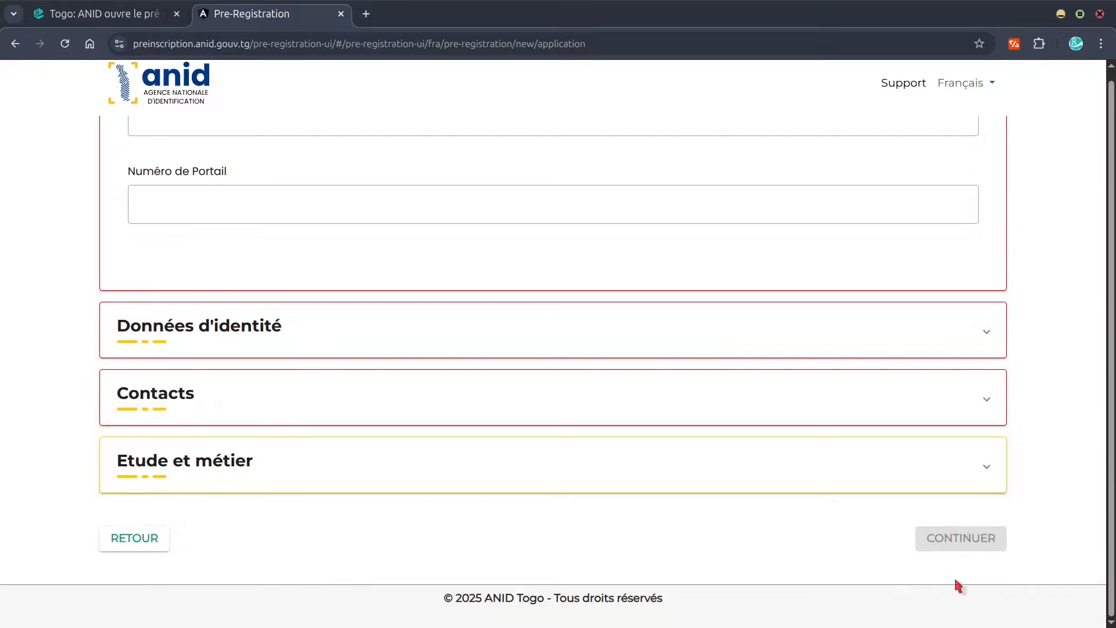
{"action": "left_click", "coordinate": [1000, 529]}
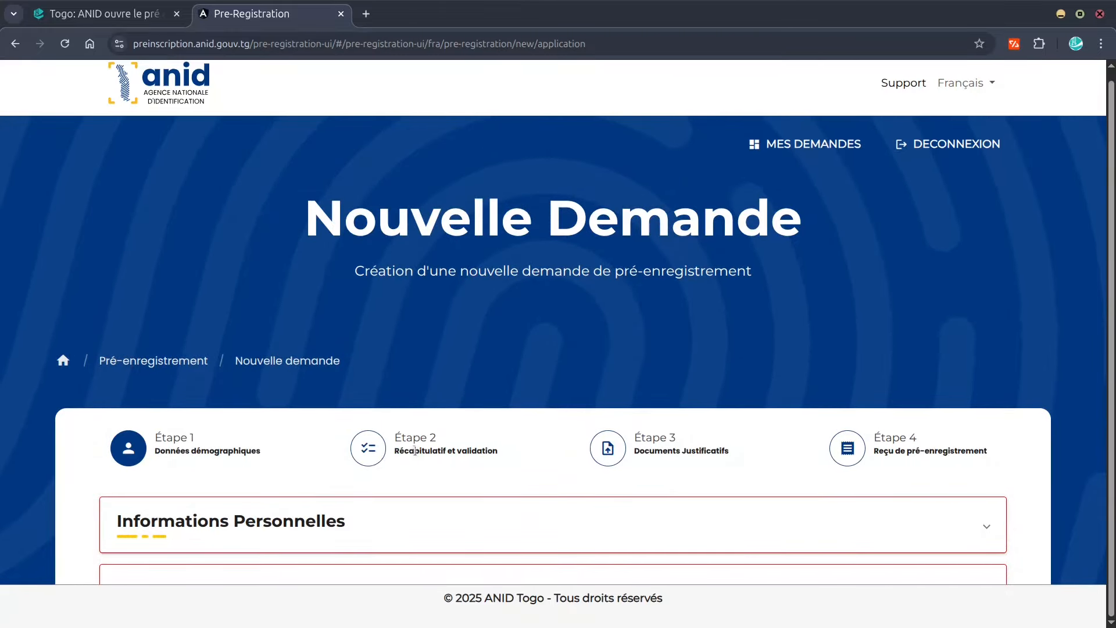
{"action": "scroll", "coordinate": [516, 458], "scroll_direction": "down", "scroll_amount": 10}
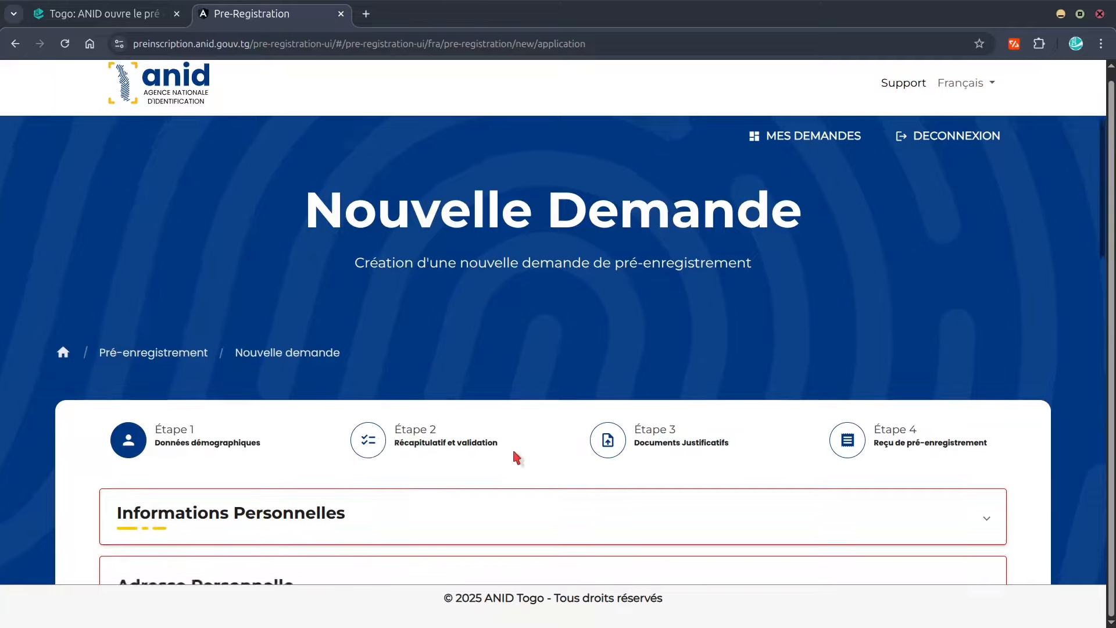
{"action": "scroll", "coordinate": [516, 458], "scroll_direction": "up", "scroll_amount": 5}
{"action": "scroll", "coordinate": [516, 457], "scroll_direction": "down", "scroll_amount": 5}
{"action": "scroll", "coordinate": [512, 447], "scroll_direction": "up", "scroll_amount": 1}
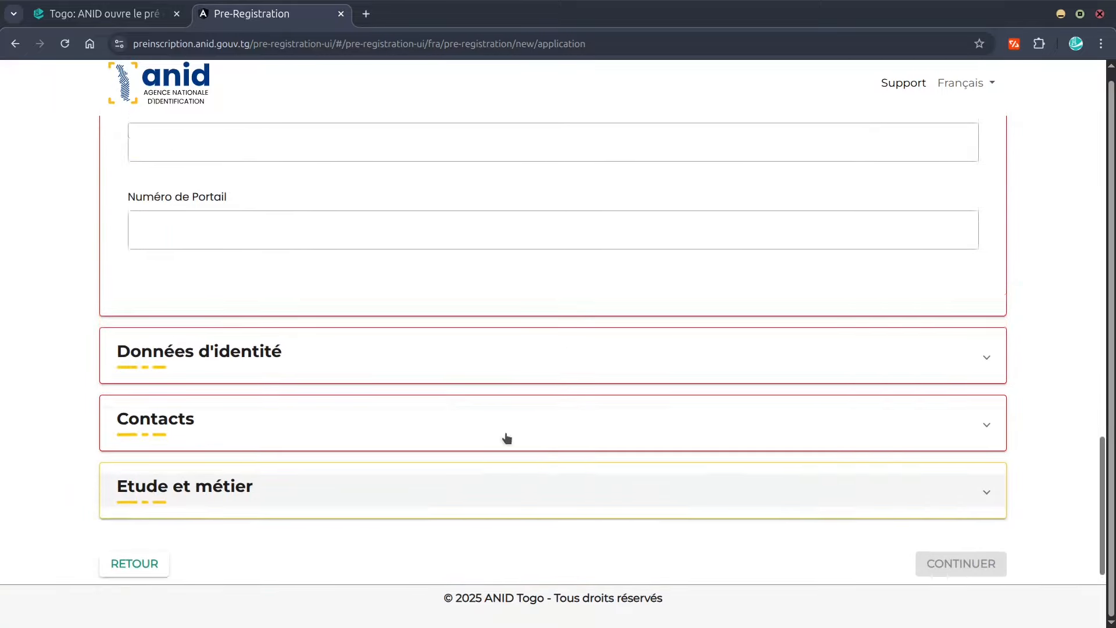
Step: Expand Données d'identité and browse the identity-proof types (CNI, PASSEPORT, …) without selecting one
{"action": "left_click", "coordinate": [359, 347]}
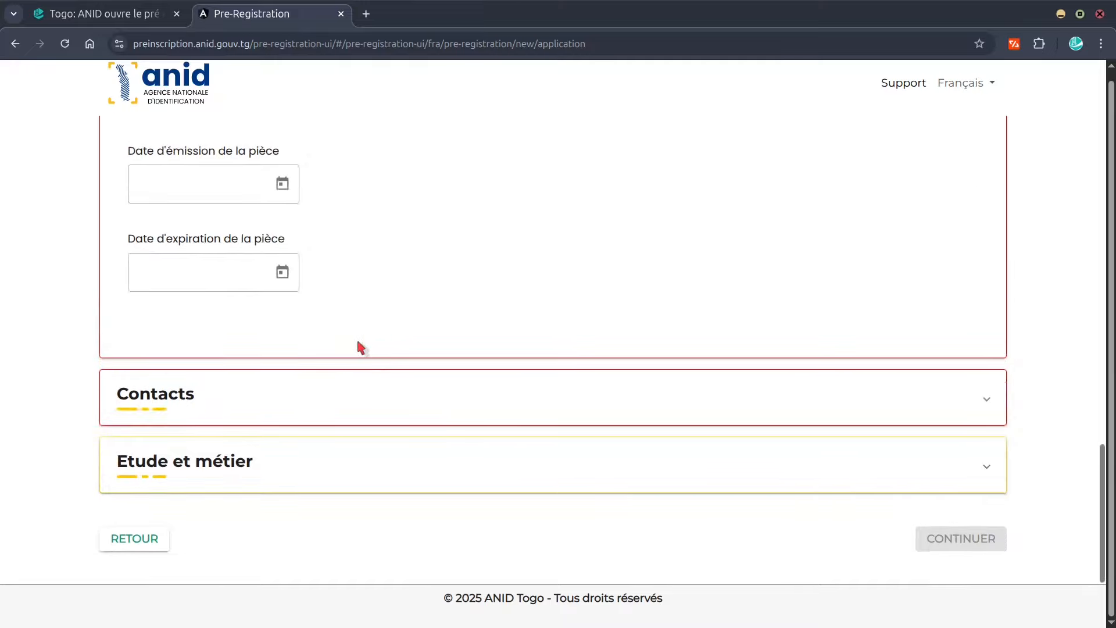
{"action": "scroll", "coordinate": [357, 347], "scroll_direction": "up", "scroll_amount": 3}
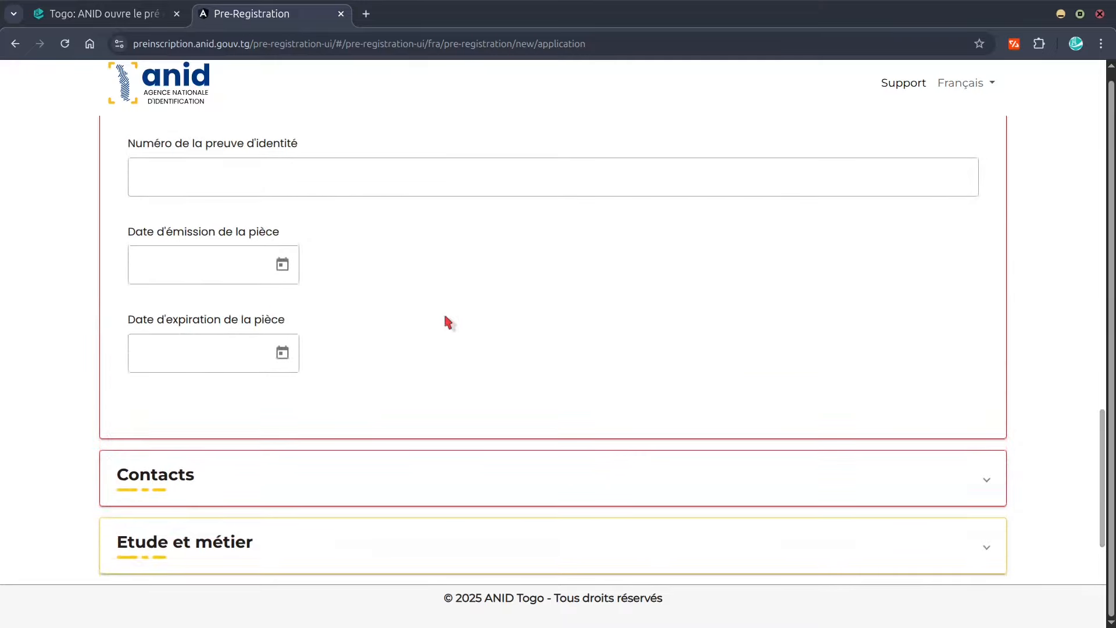
{"action": "scroll", "coordinate": [446, 319], "scroll_direction": "up", "scroll_amount": 4}
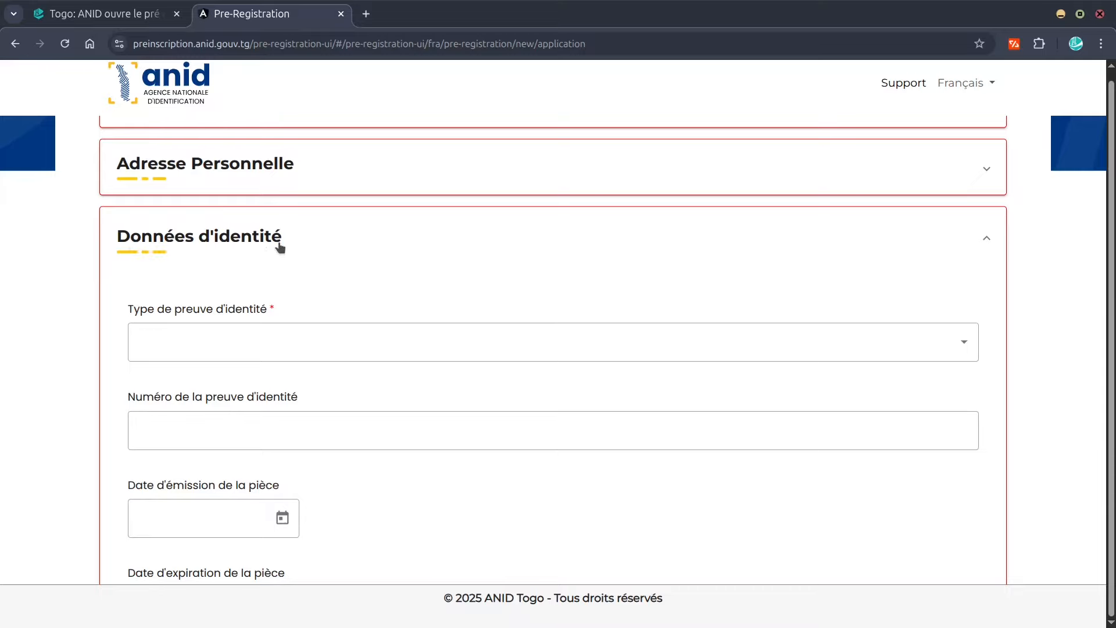
{"action": "left_click", "coordinate": [243, 354]}
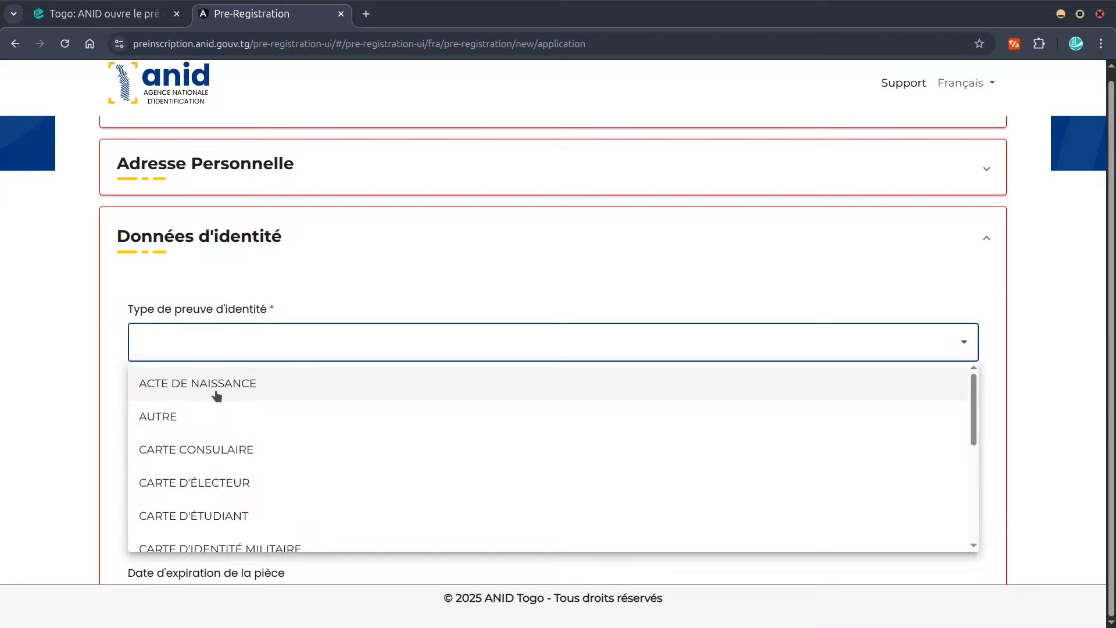
{"action": "scroll", "coordinate": [217, 396], "scroll_direction": "down", "scroll_amount": 2}
{"action": "scroll", "coordinate": [216, 396], "scroll_direction": "up", "scroll_amount": 2}
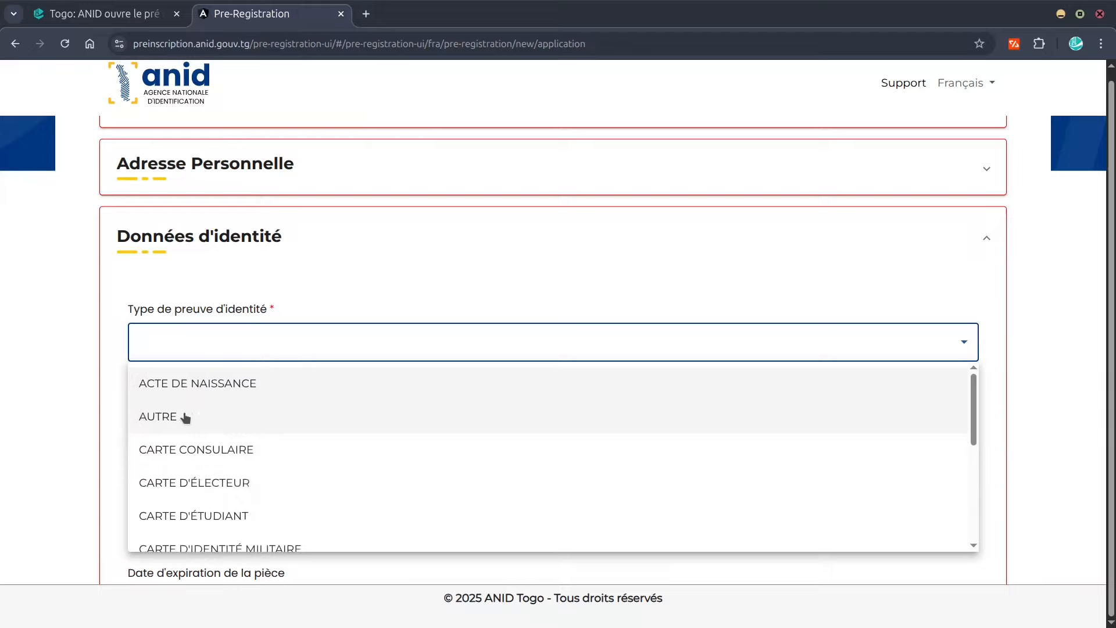
{"action": "scroll", "coordinate": [185, 418], "scroll_direction": "down", "scroll_amount": 5}
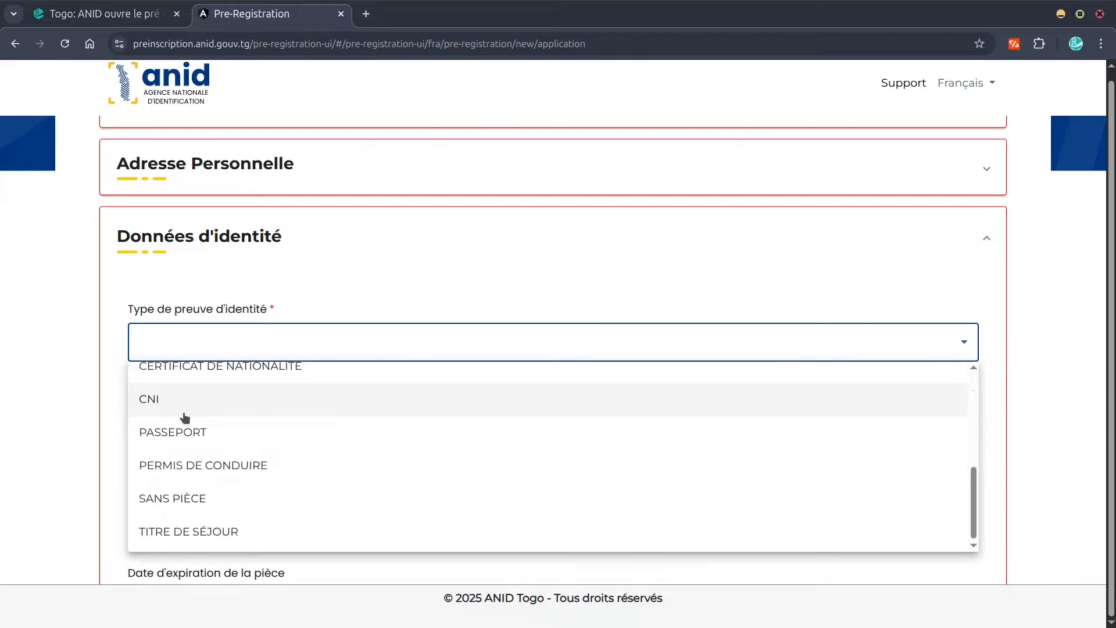
{"action": "scroll", "coordinate": [185, 417], "scroll_direction": "up", "scroll_amount": 5}
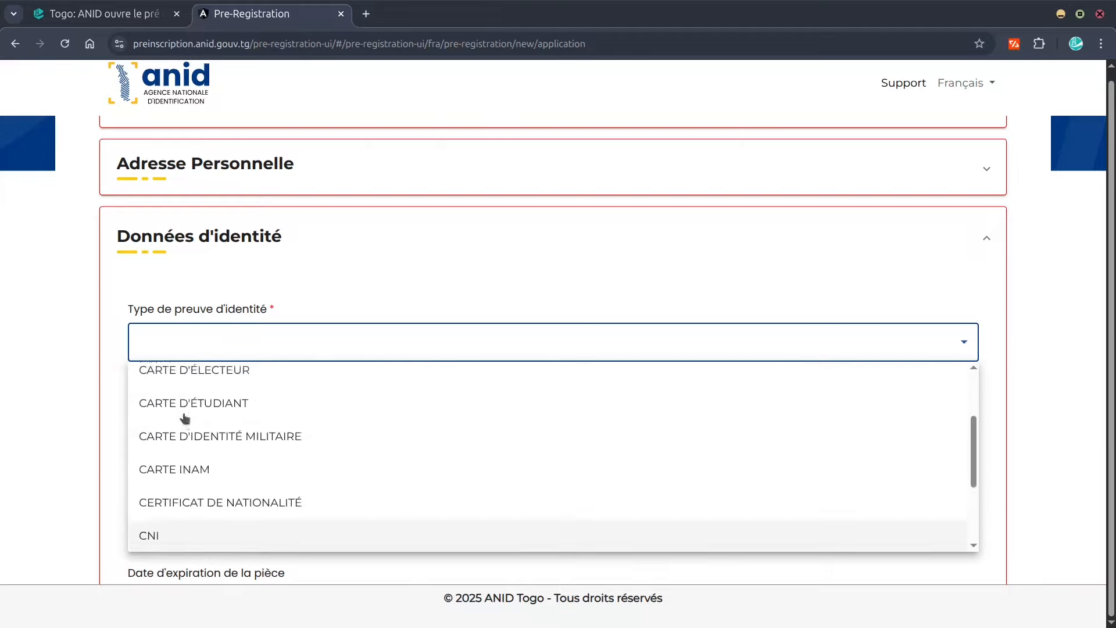
{"action": "scroll", "coordinate": [185, 417], "scroll_direction": "down", "scroll_amount": 1}
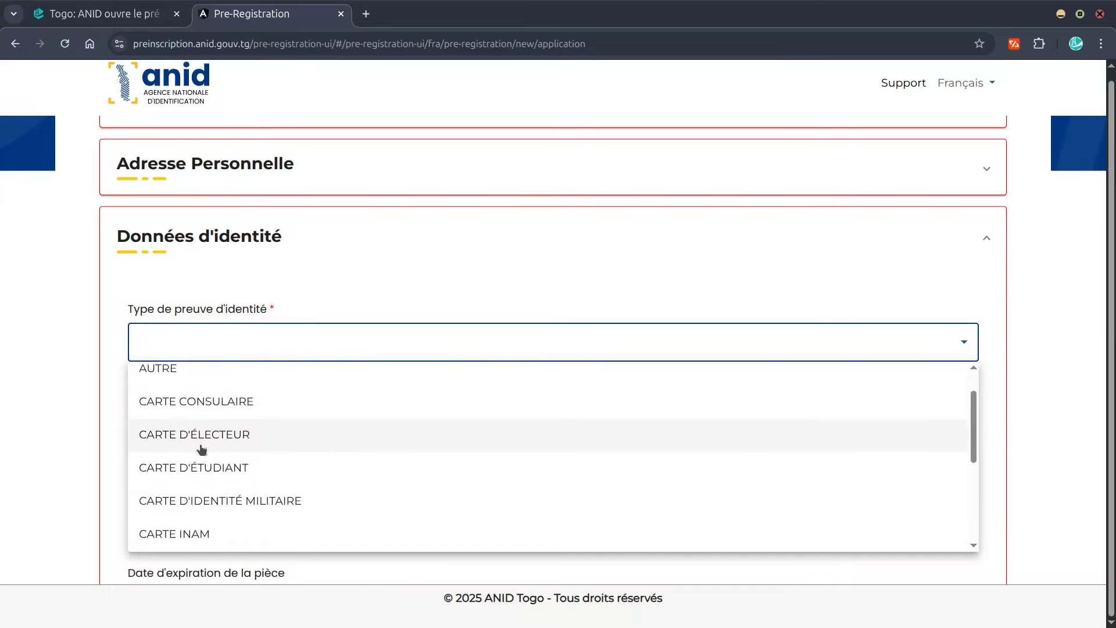
{"action": "scroll", "coordinate": [236, 451], "scroll_direction": "down", "scroll_amount": 2}
{"action": "scroll", "coordinate": [201, 451], "scroll_direction": "down", "scroll_amount": 3}
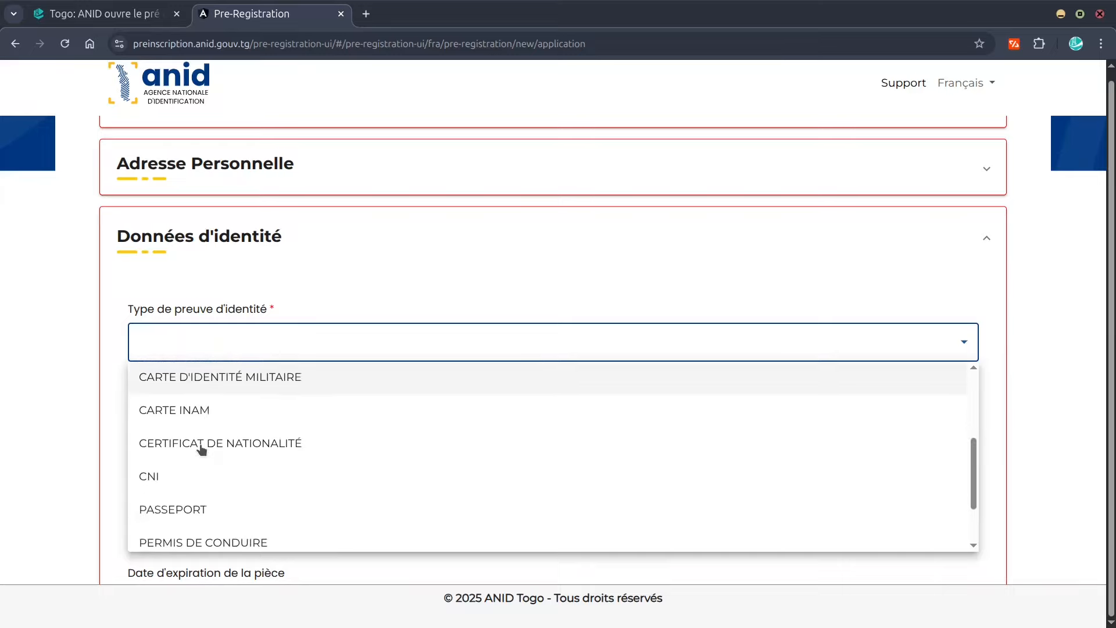
{"action": "scroll", "coordinate": [202, 450], "scroll_direction": "down", "scroll_amount": 2}
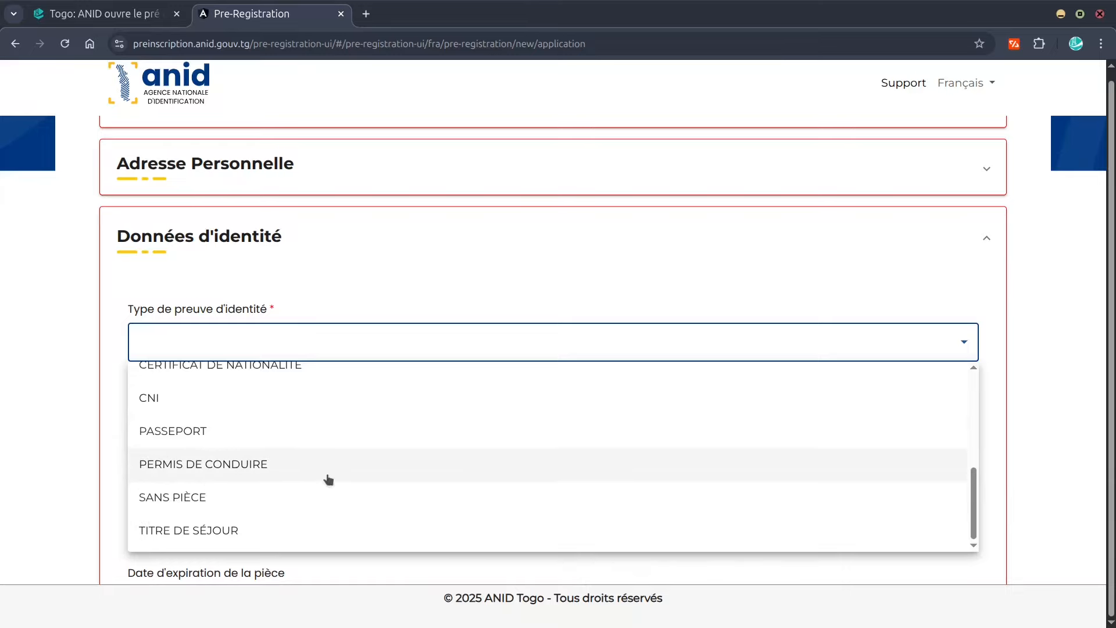
{"action": "scroll", "coordinate": [327, 478], "scroll_direction": "up", "scroll_amount": 1}
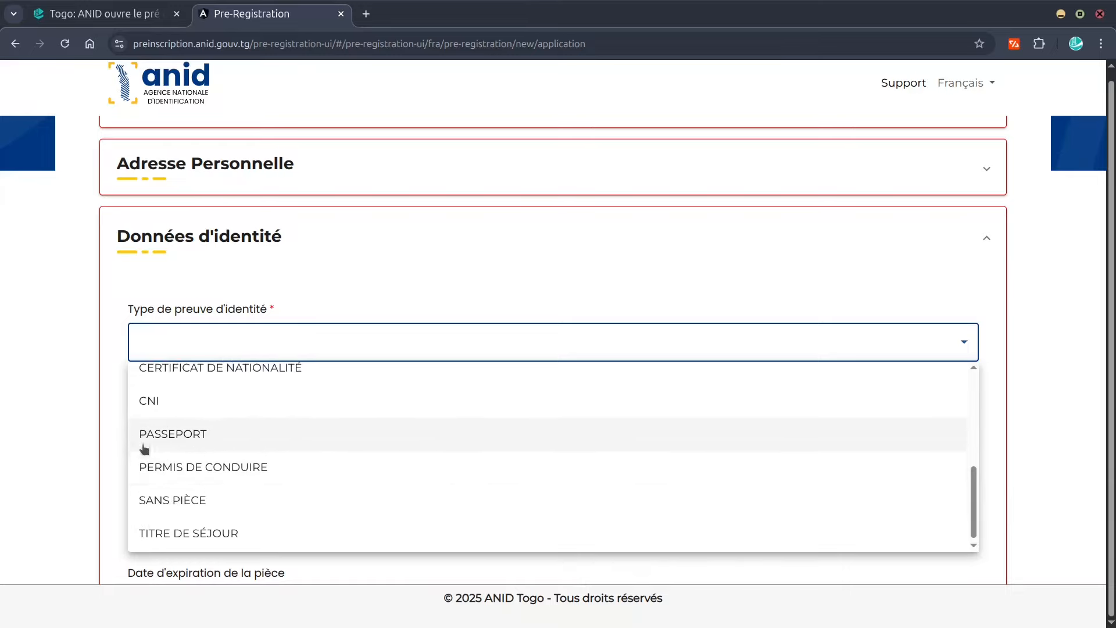
{"action": "left_click", "coordinate": [106, 445]}
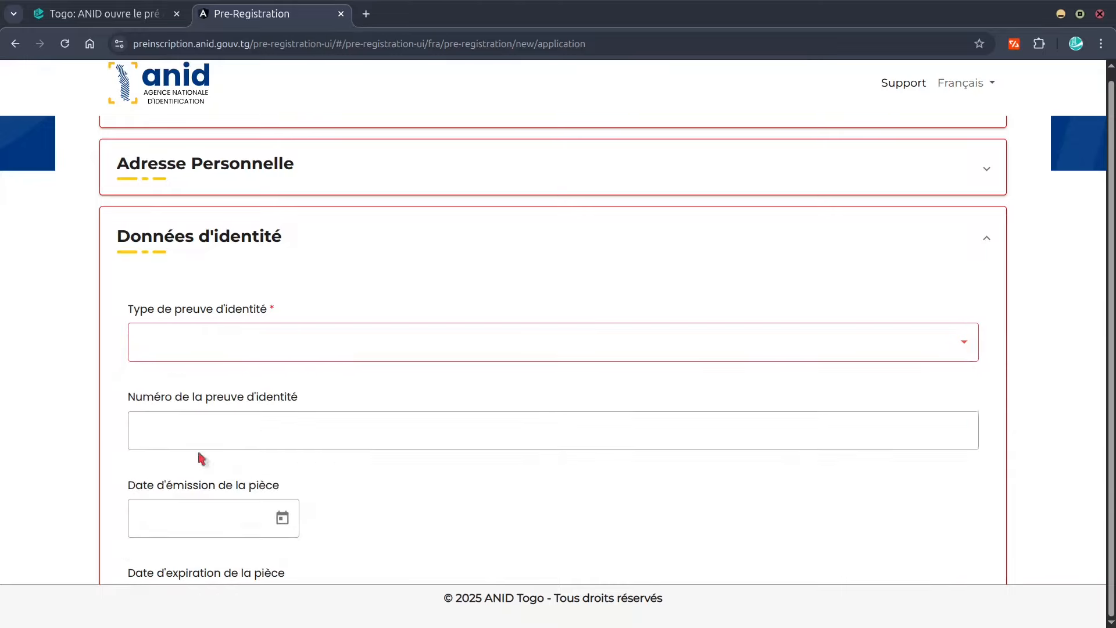
{"action": "left_click", "coordinate": [238, 430]}
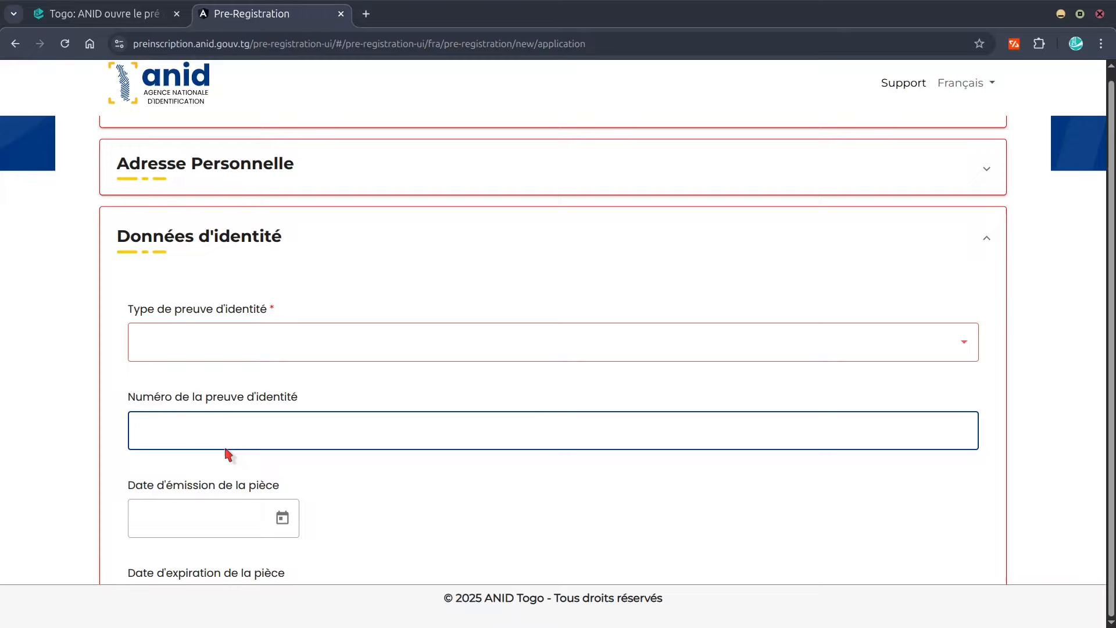
{"action": "left_click", "coordinate": [267, 347]}
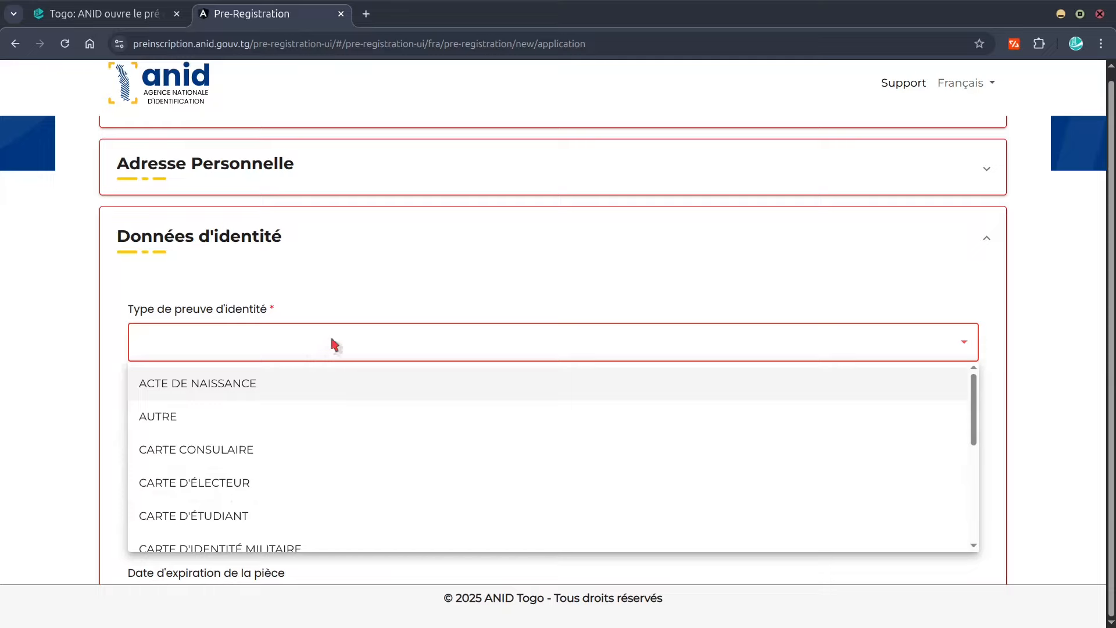
{"action": "left_click", "coordinate": [333, 343]}
{"action": "left_click", "coordinate": [246, 342]}
{"action": "left_click", "coordinate": [263, 337]}
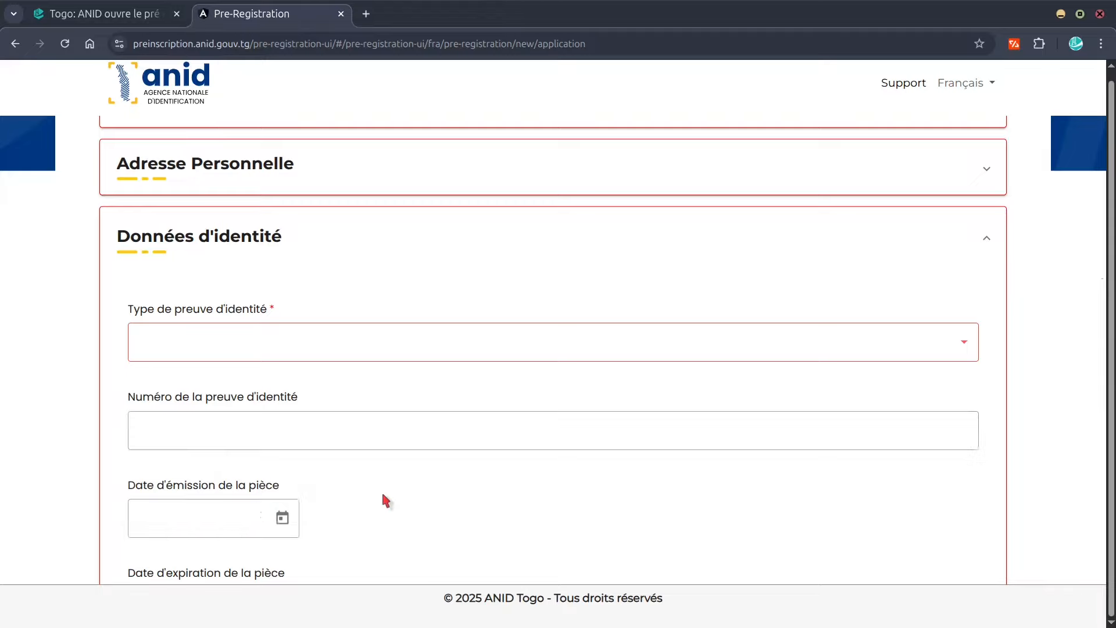
{"action": "scroll", "coordinate": [384, 498], "scroll_direction": "down", "scroll_amount": 2}
{"action": "scroll", "coordinate": [384, 498], "scroll_direction": "down", "scroll_amount": 1}
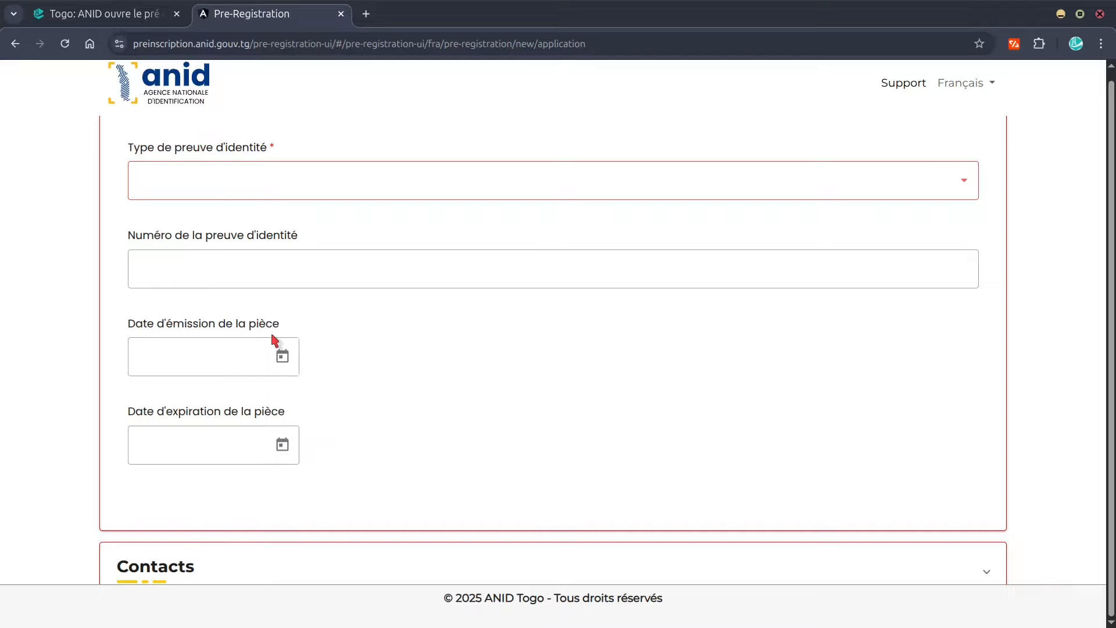
{"action": "scroll", "coordinate": [310, 395], "scroll_direction": "down", "scroll_amount": 3}
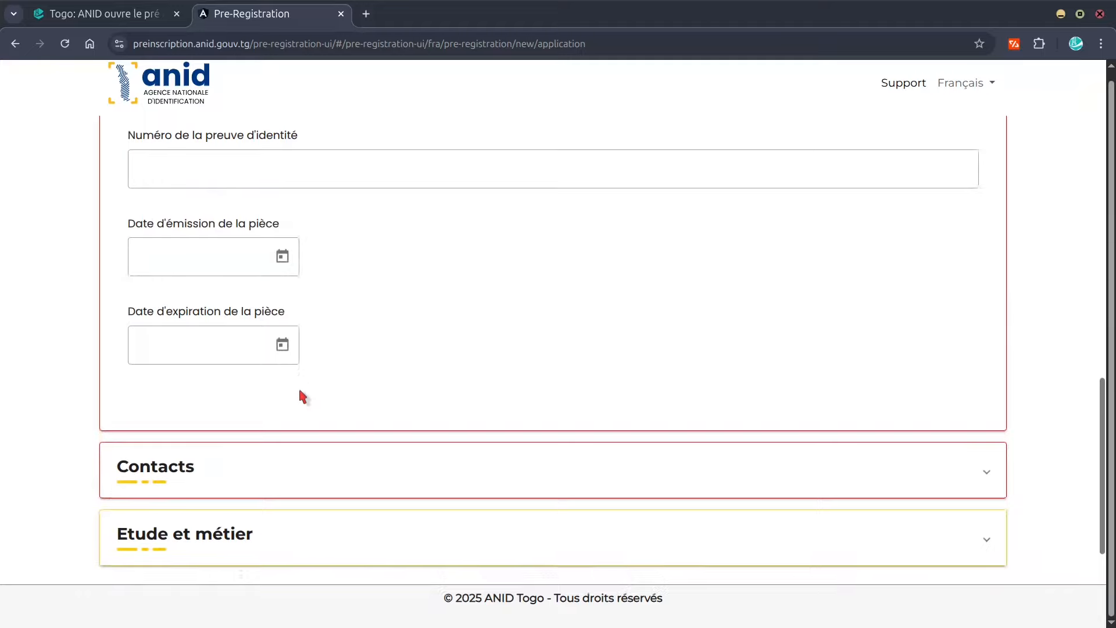
Step: Expand Contacts and step through the principal and secondary phone fields, leaving both blank
{"action": "left_click", "coordinate": [212, 472]}
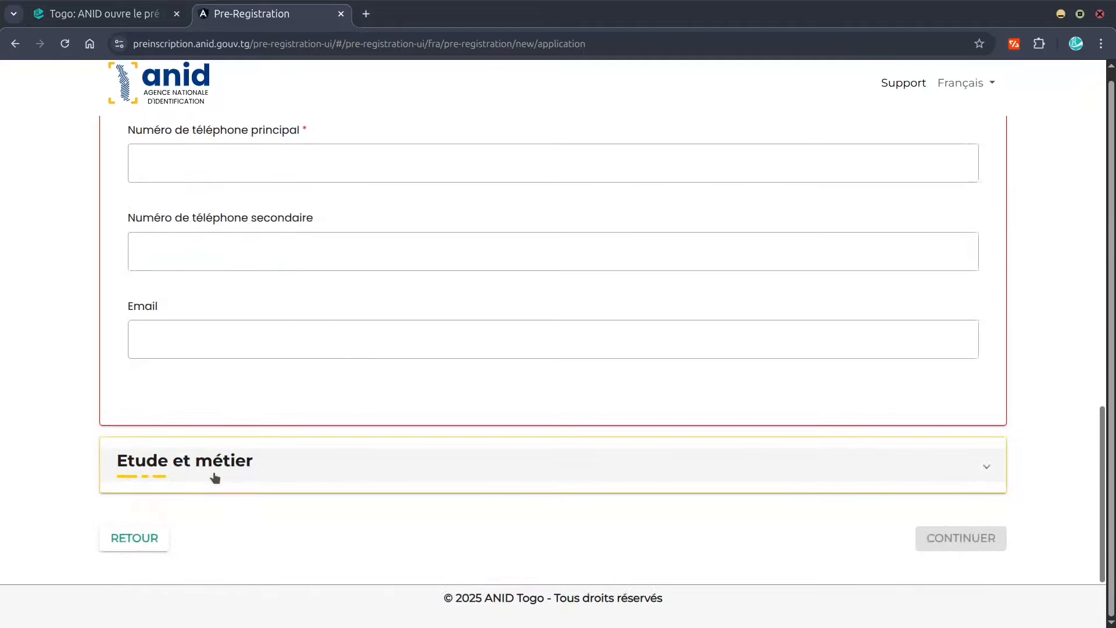
{"action": "scroll", "coordinate": [309, 297], "scroll_direction": "up", "scroll_amount": 3}
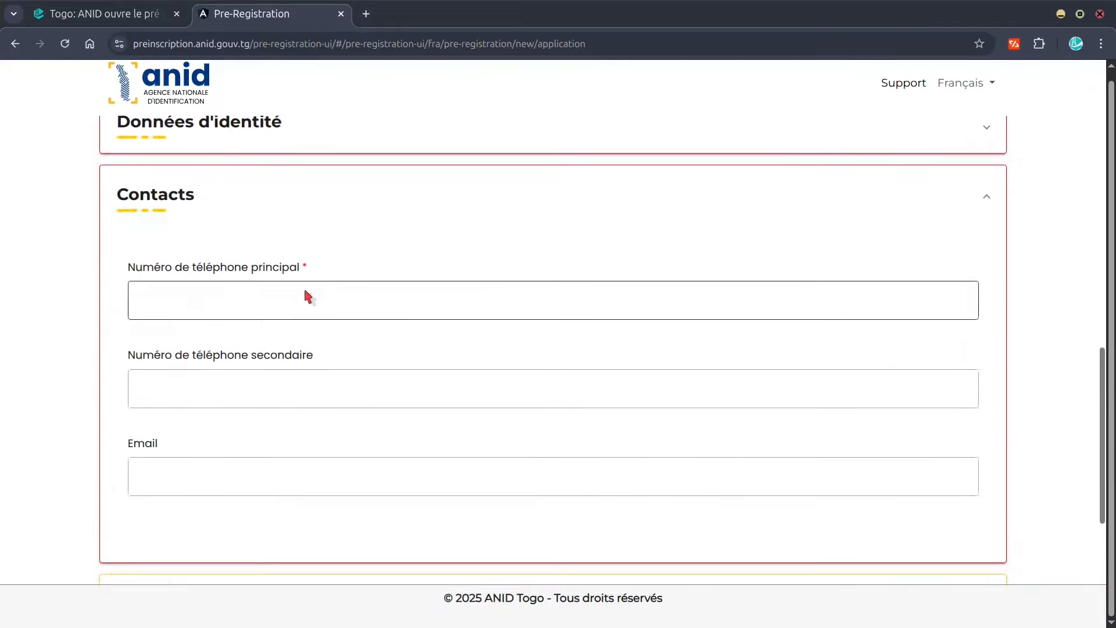
{"action": "left_click", "coordinate": [216, 314]}
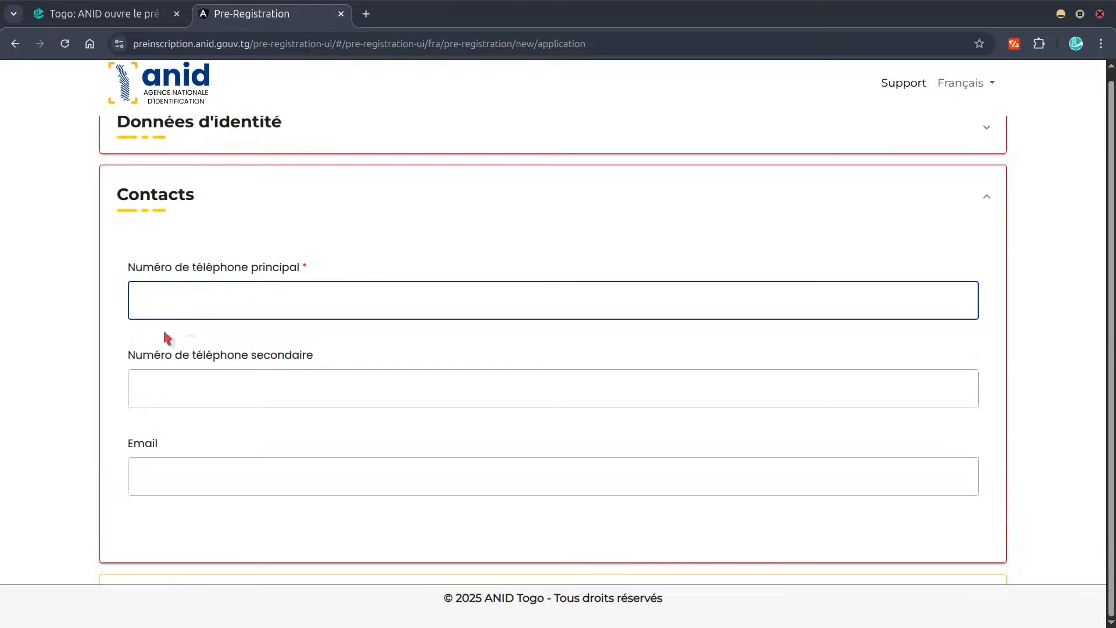
{"action": "left_click", "coordinate": [178, 383]}
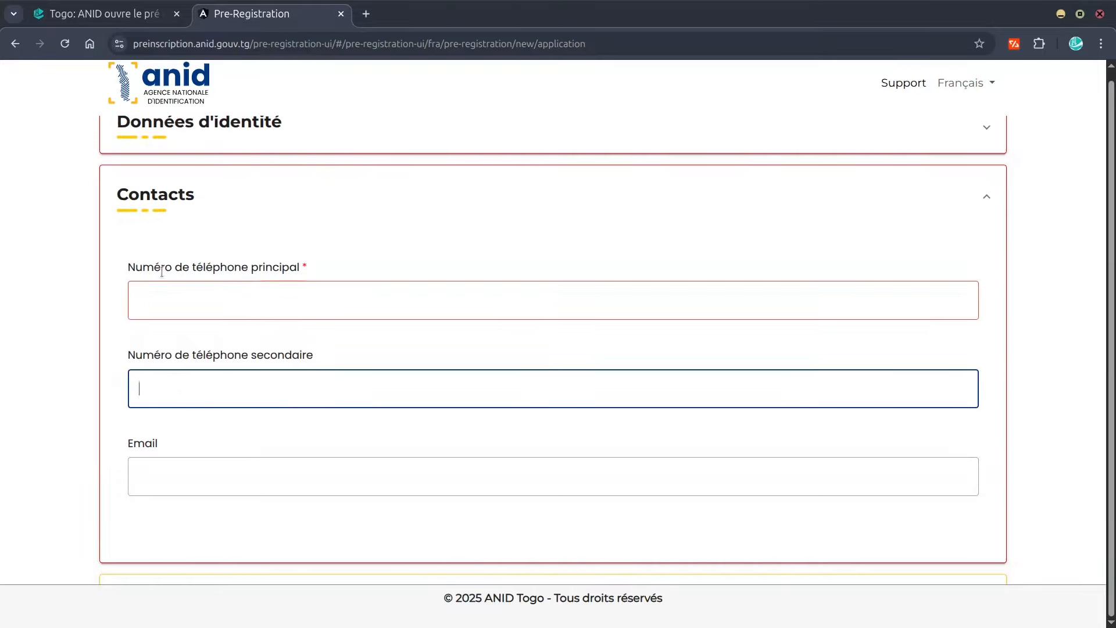
{"action": "left_click", "coordinate": [183, 295]}
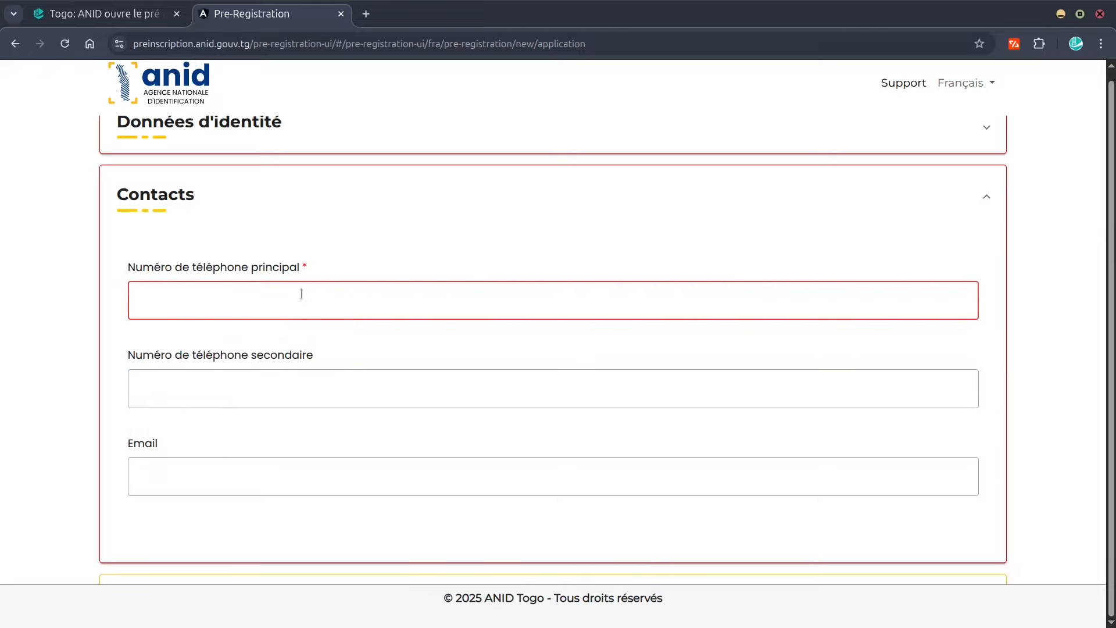
{"action": "left_click", "coordinate": [213, 382]}
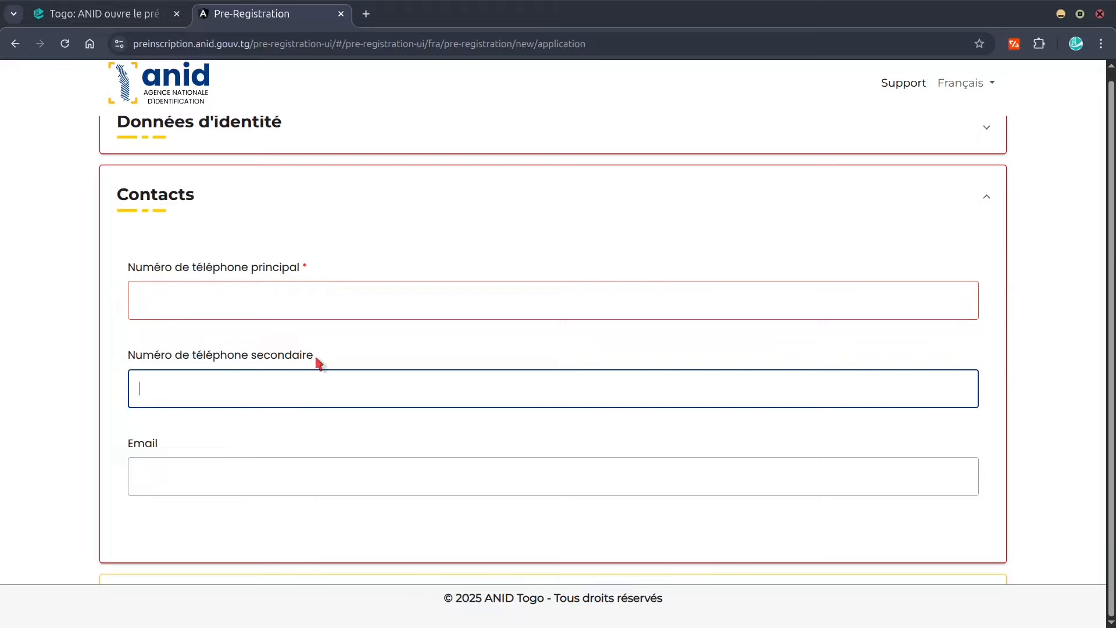
Step: Leave the Email field empty and expand the Etude et métier section
{"action": "left_click", "coordinate": [213, 490]}
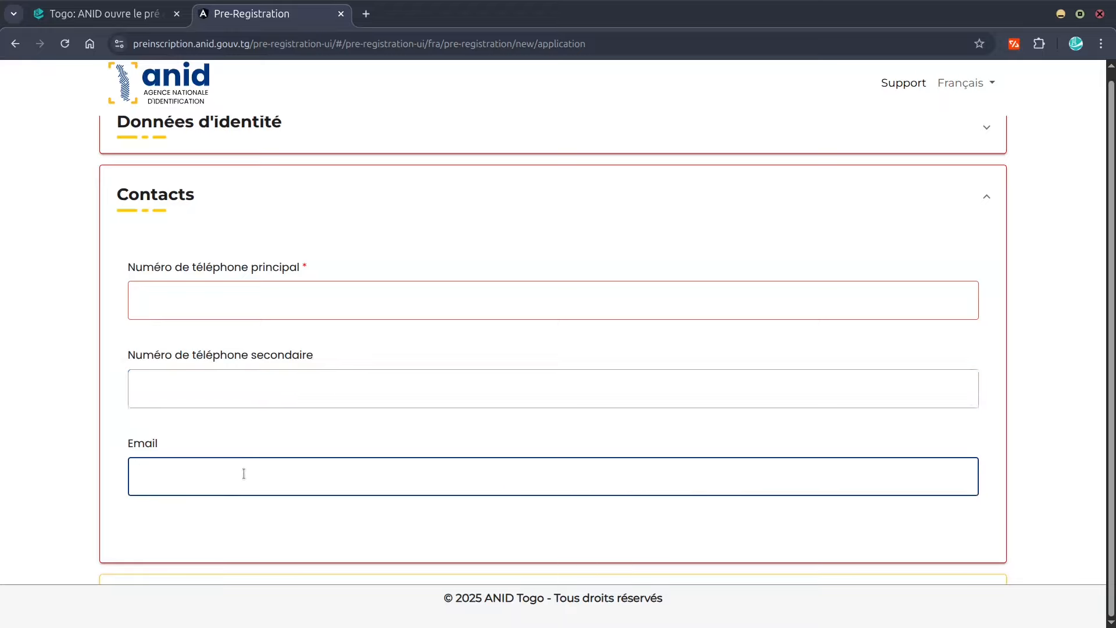
{"action": "scroll", "coordinate": [229, 479], "scroll_direction": "down", "scroll_amount": 3}
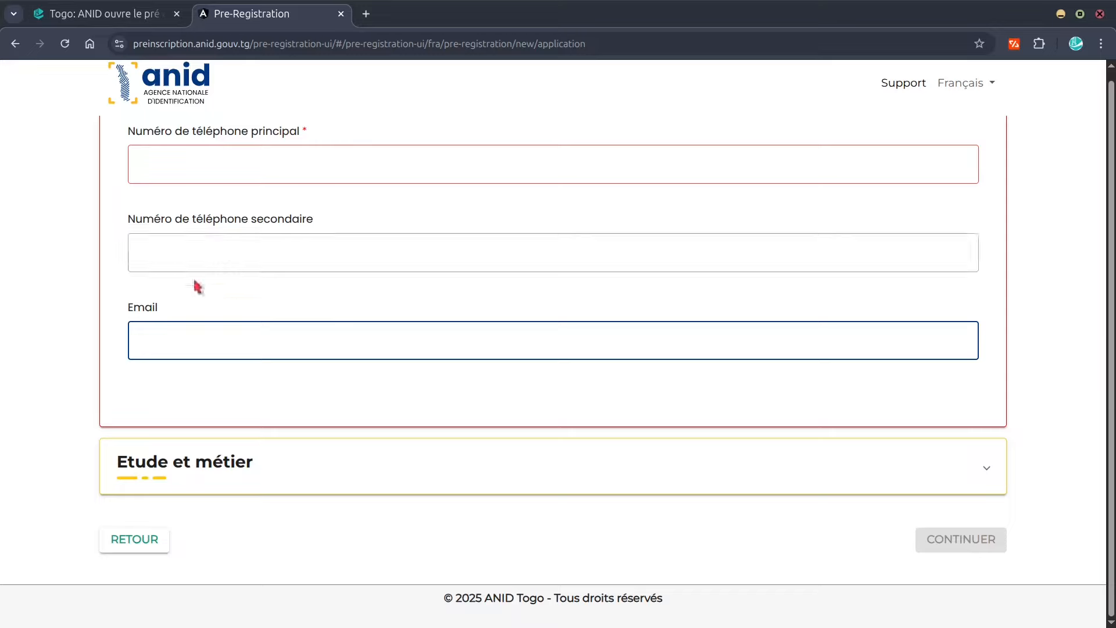
{"action": "left_click", "coordinate": [173, 312]}
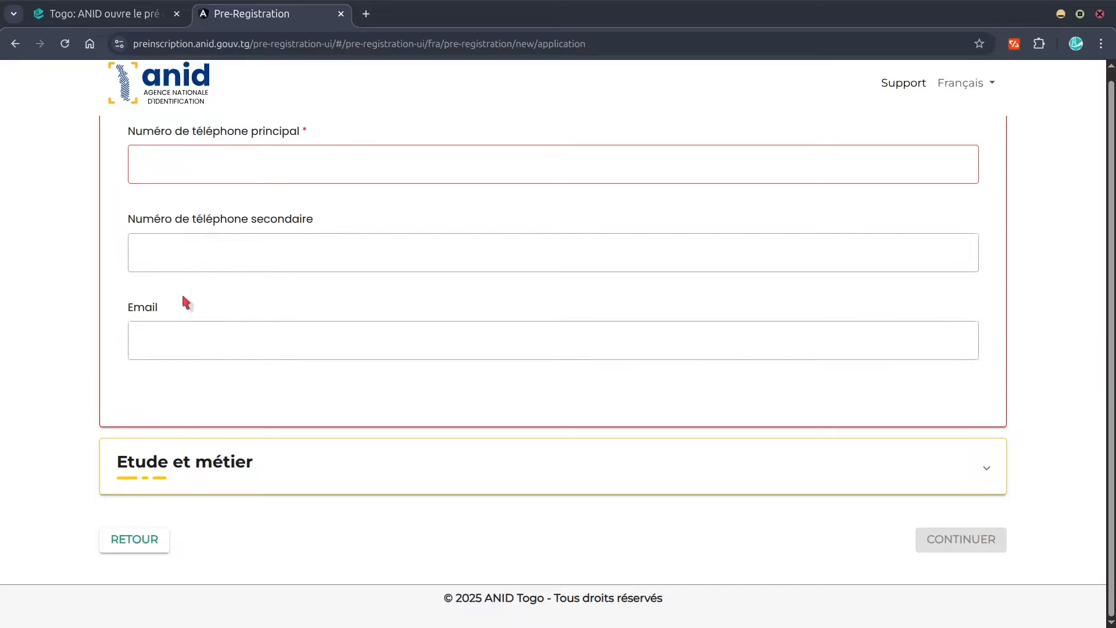
{"action": "left_click", "coordinate": [204, 341]}
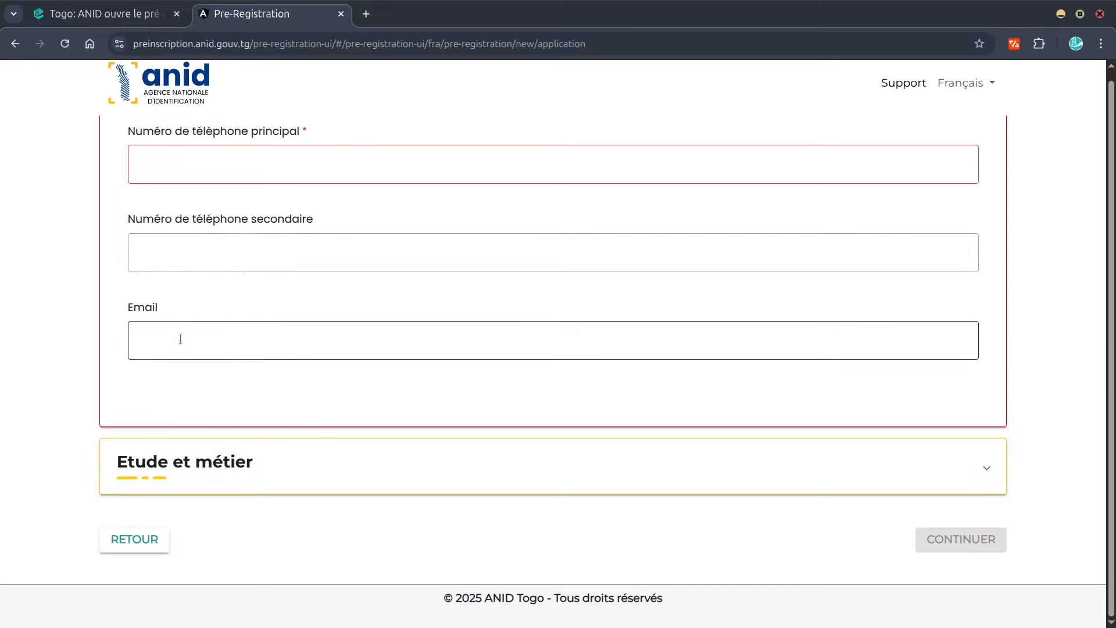
{"action": "left_click", "coordinate": [178, 475]}
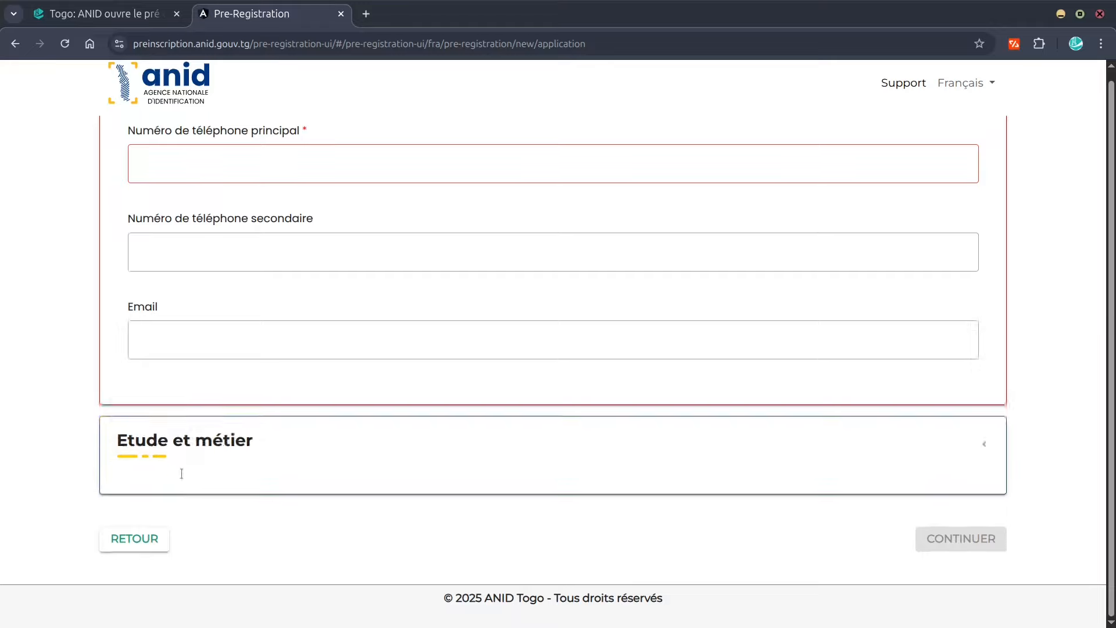
Step: Set Niveau d'Étude to SUPÉRIEUR and Profession to ADMINISTRATION DE SYSTÈMES D'INFORMATION via 'info' search
{"action": "left_click", "coordinate": [252, 241]}
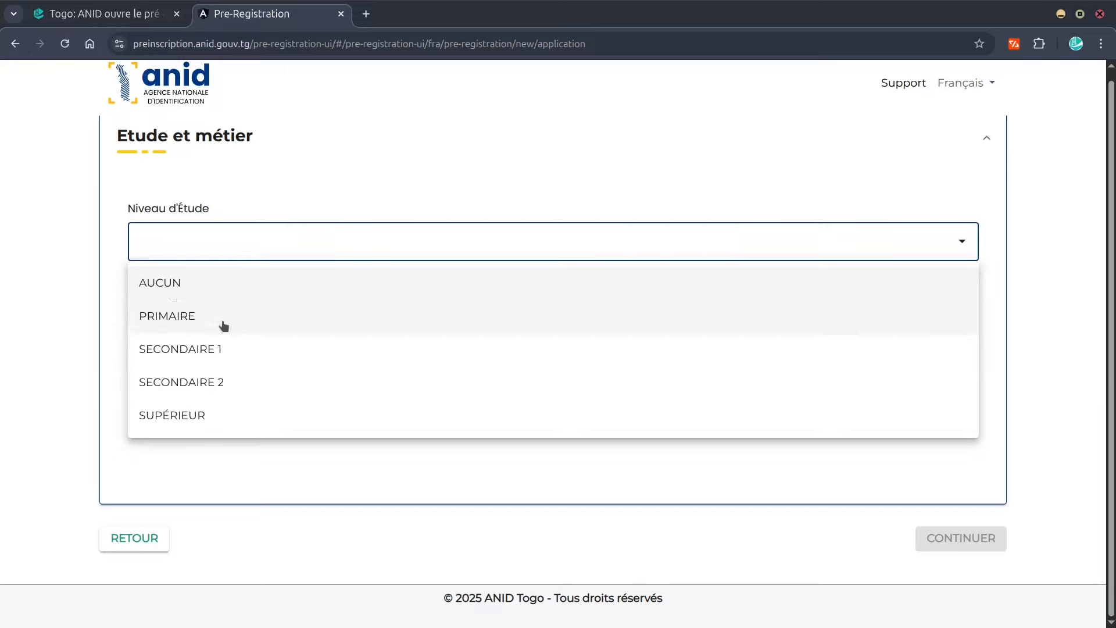
{"action": "left_click", "coordinate": [168, 423]}
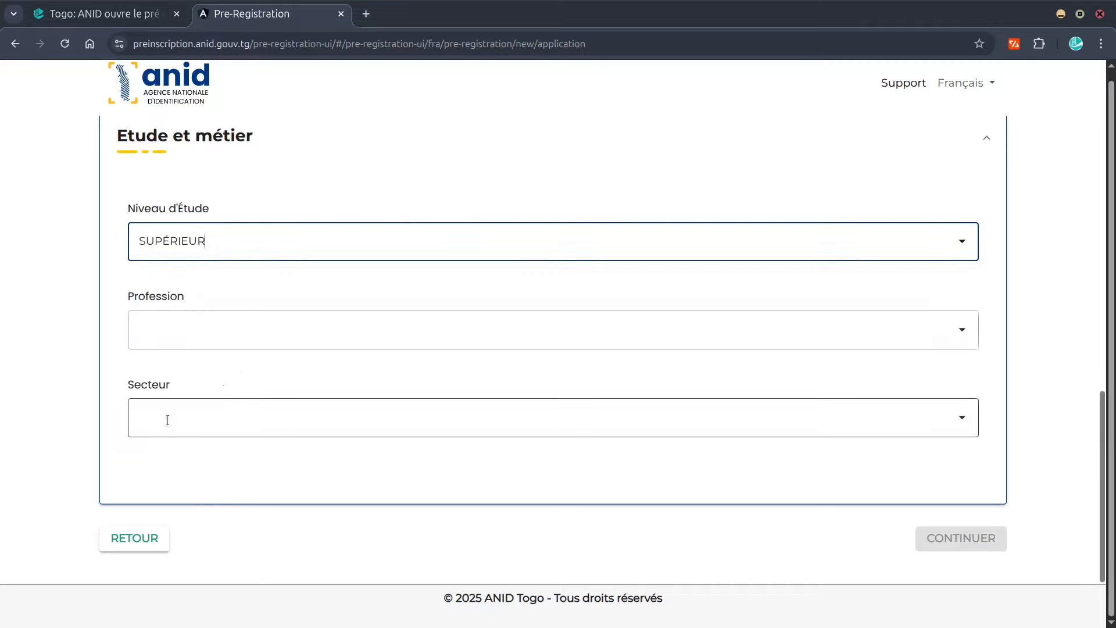
{"action": "left_click", "coordinate": [183, 325]}
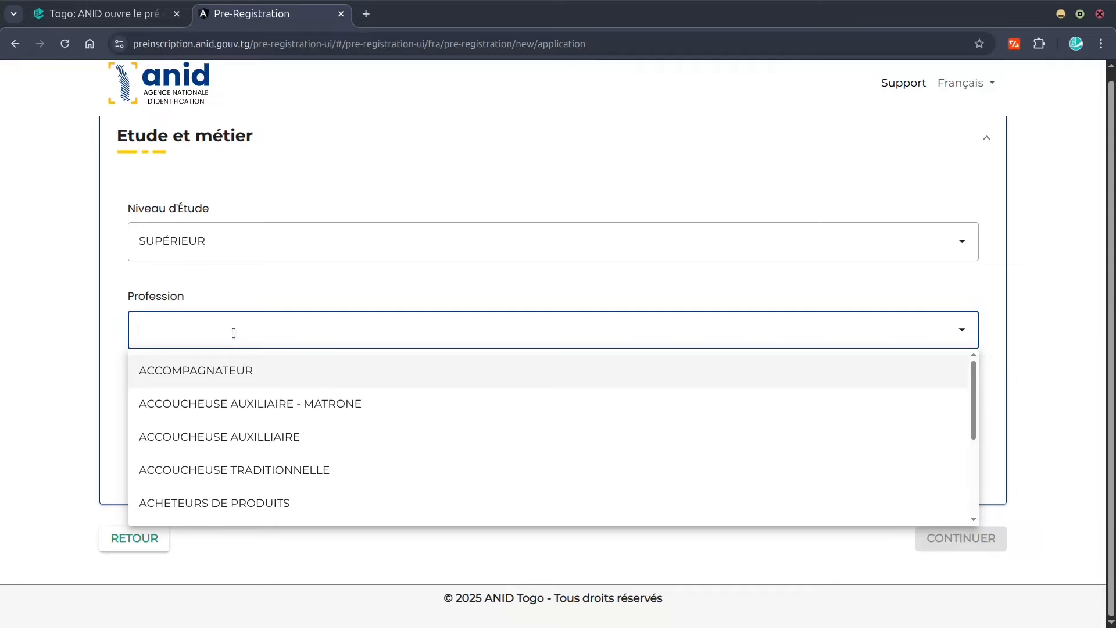
{"action": "type", "text": "infor"}
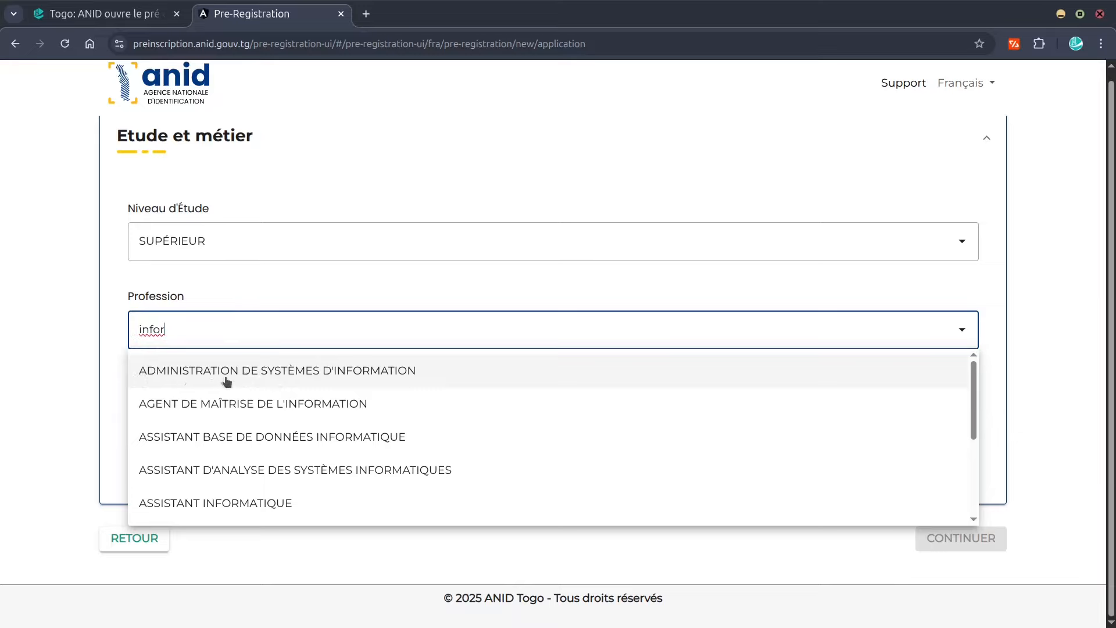
{"action": "left_click", "coordinate": [381, 373]}
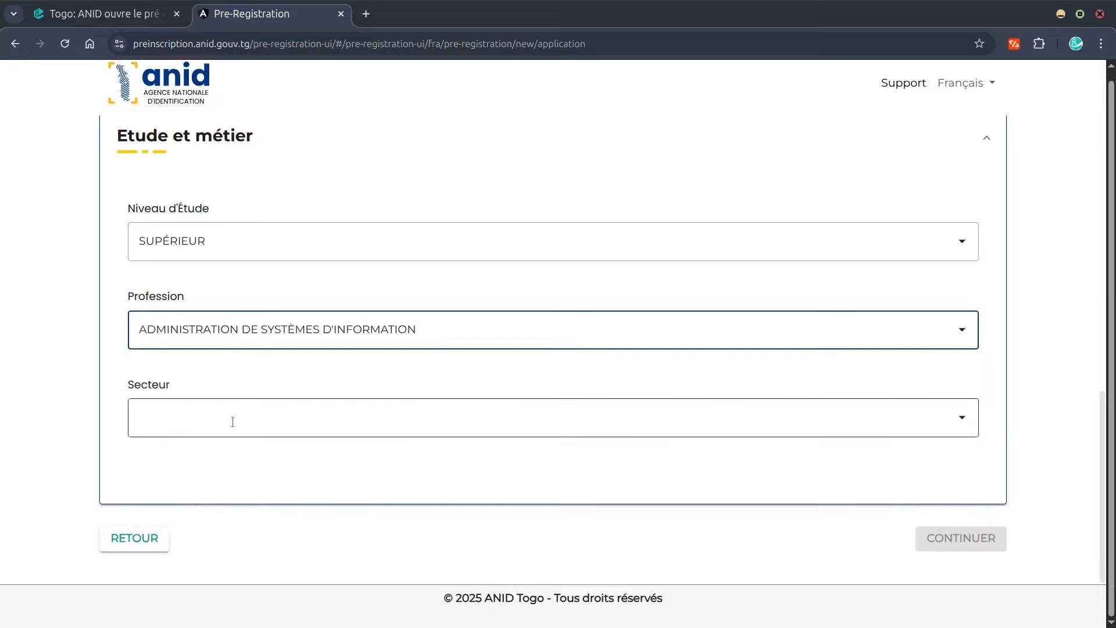
Step: Set Secteur to EMPLOI DANS LE SECTEUR PRIVÉ FORMEL
{"action": "left_click", "coordinate": [233, 422]}
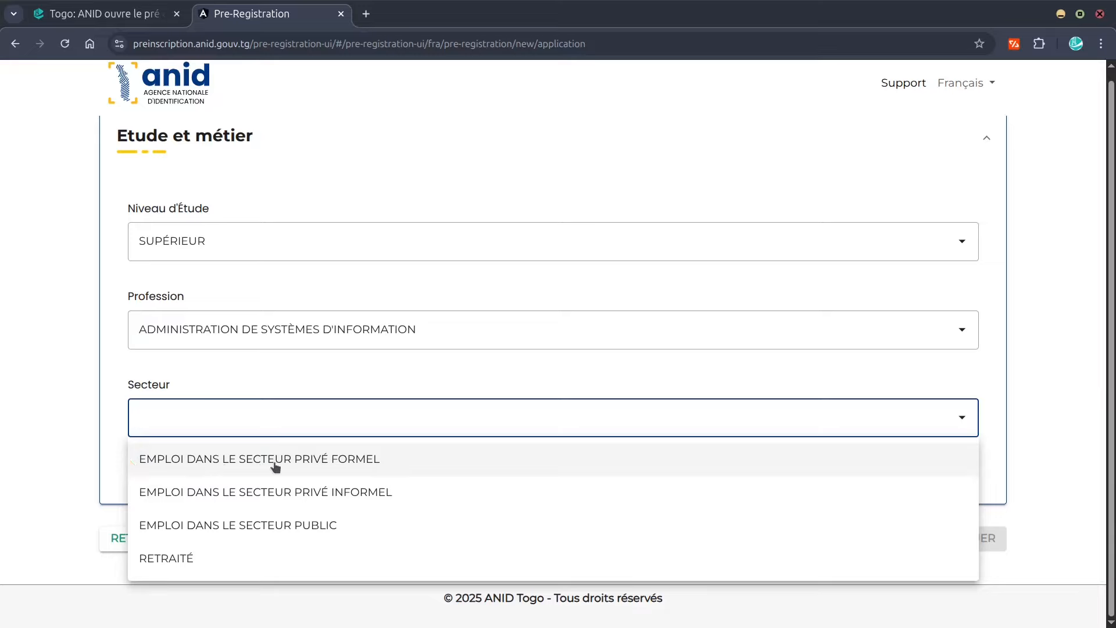
{"action": "left_click", "coordinate": [400, 462]}
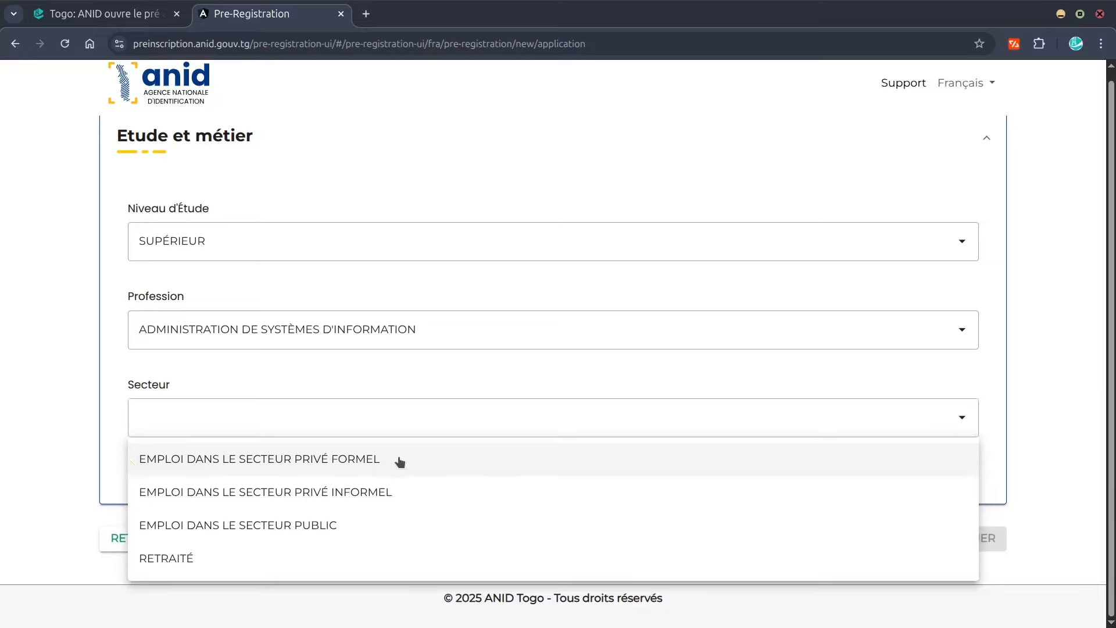
{"action": "left_click", "coordinate": [469, 424]}
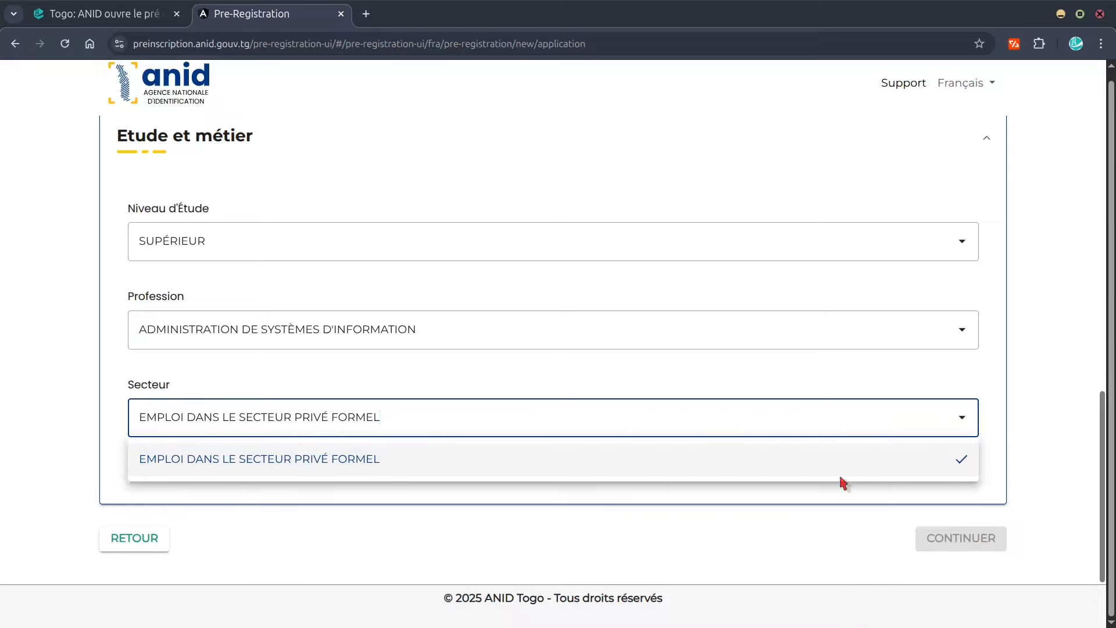
{"action": "left_click", "coordinate": [814, 498]}
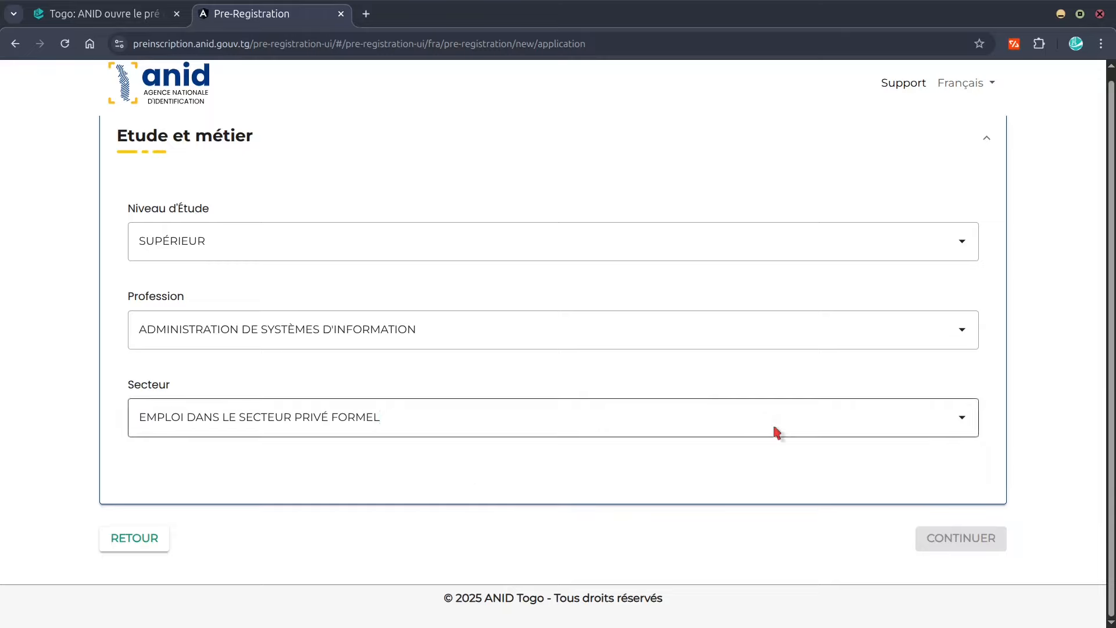
{"action": "left_click", "coordinate": [960, 419]}
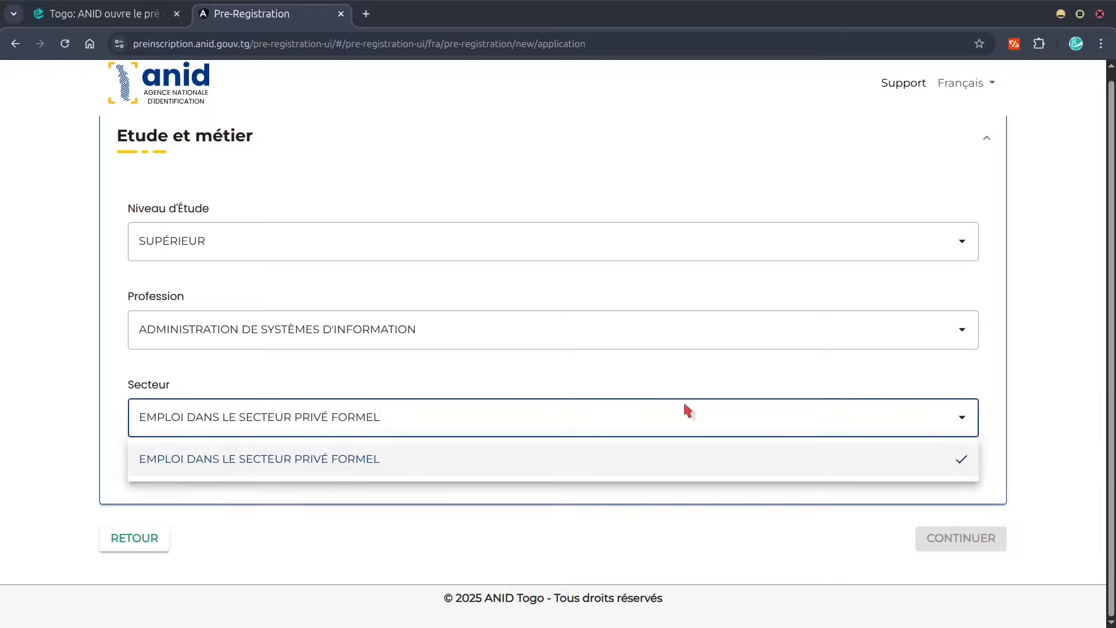
{"action": "left_click", "coordinate": [618, 357]}
{"action": "scroll", "coordinate": [1112, 455], "scroll_direction": "up", "scroll_amount": 1}
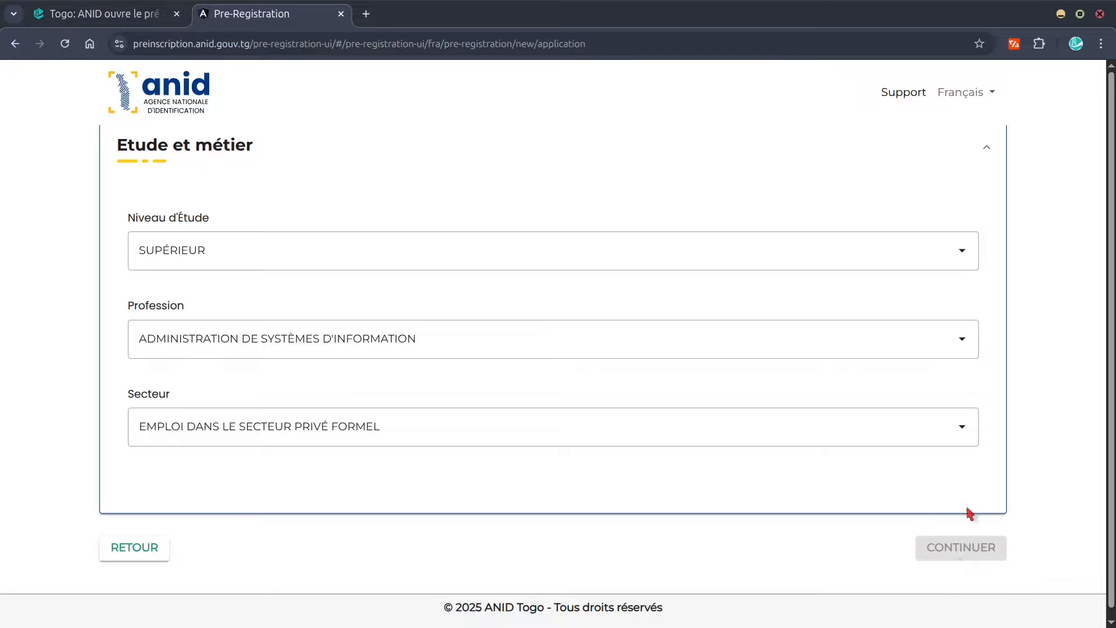
Step: Reopen the Informations Personnelles section to review its contents
{"action": "scroll", "coordinate": [699, 343], "scroll_direction": "up", "scroll_amount": 10}
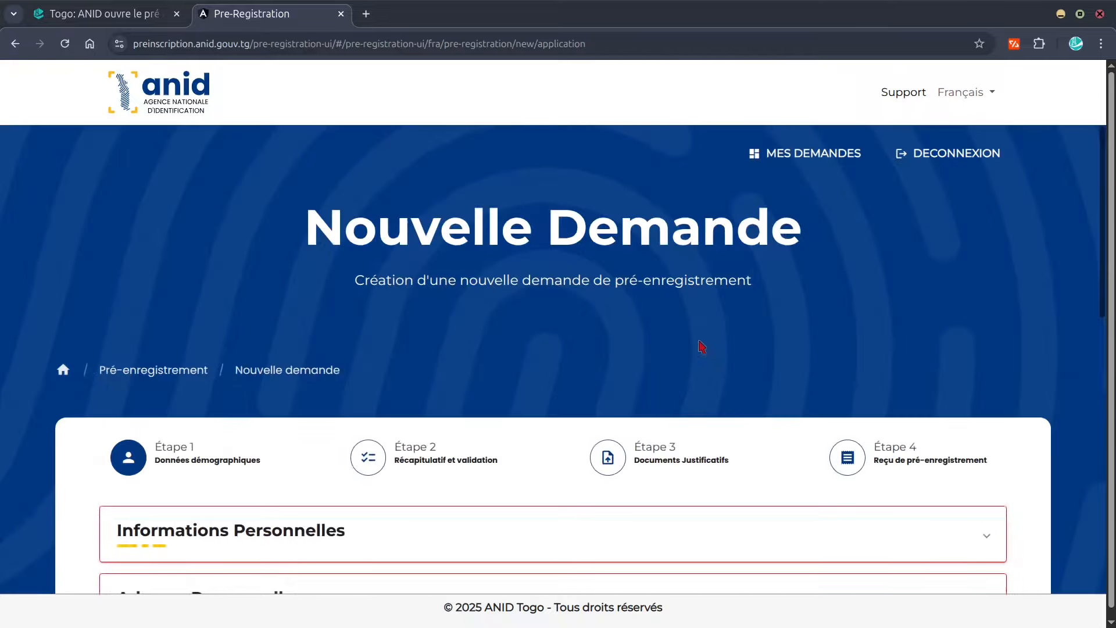
{"action": "scroll", "coordinate": [700, 347], "scroll_direction": "down", "scroll_amount": 6}
{"action": "scroll", "coordinate": [700, 346], "scroll_direction": "up", "scroll_amount": 4}
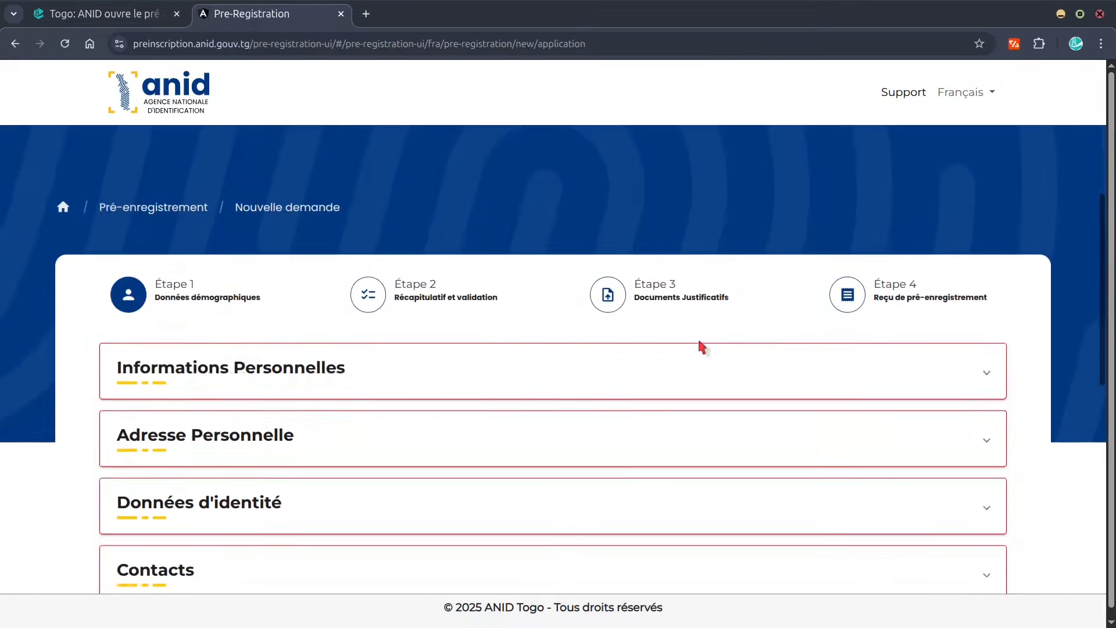
{"action": "left_click", "coordinate": [581, 371]}
{"action": "scroll", "coordinate": [496, 432], "scroll_direction": "down", "scroll_amount": 2}
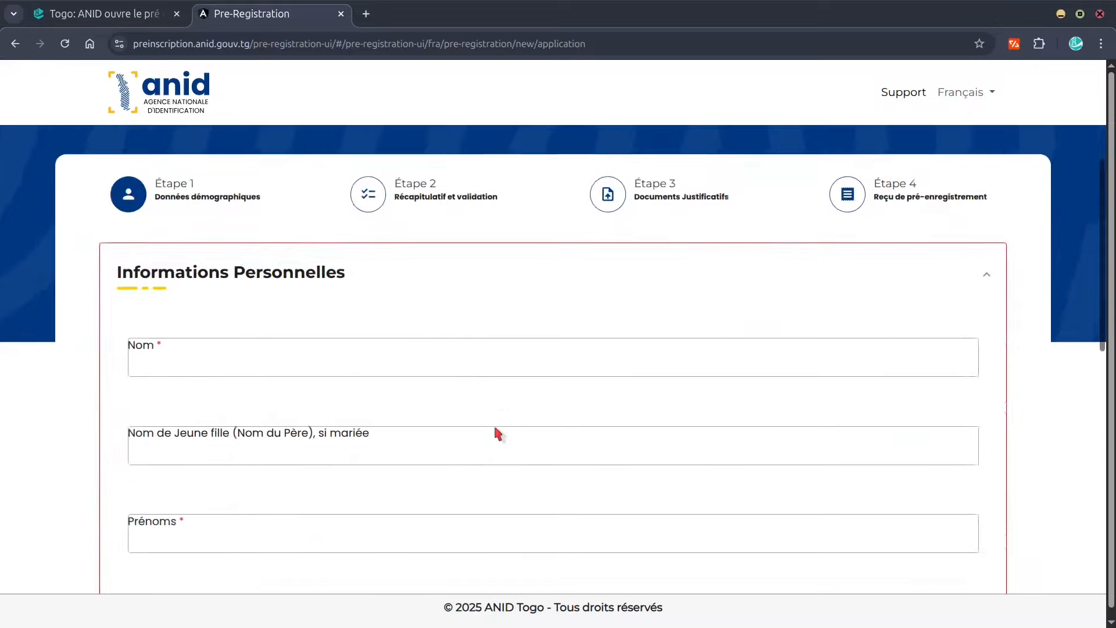
{"action": "scroll", "coordinate": [498, 430], "scroll_direction": "down", "scroll_amount": 3}
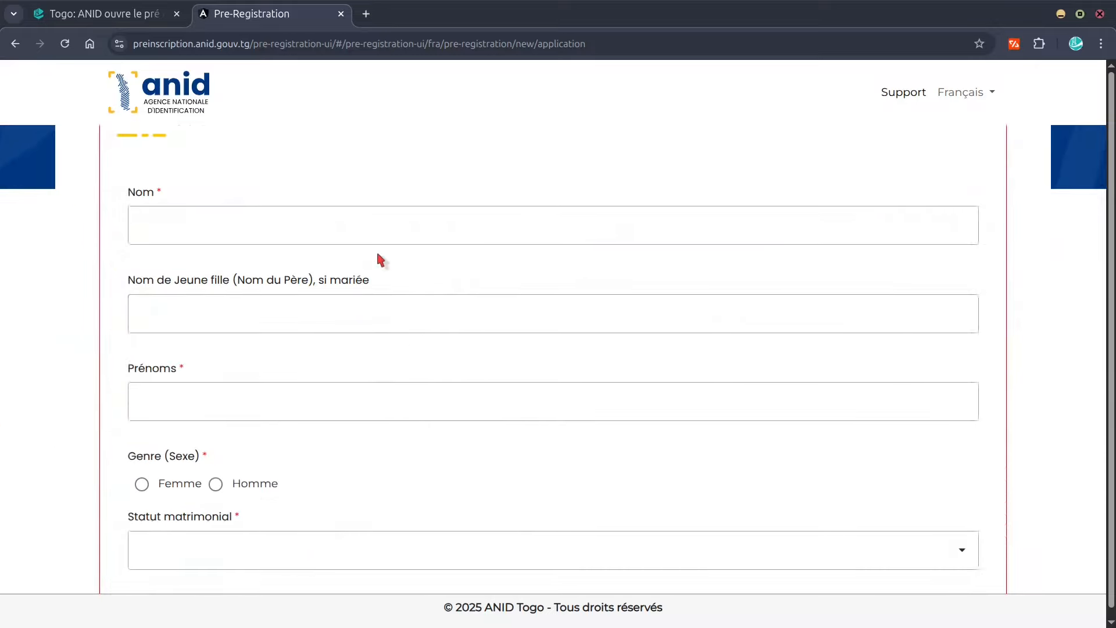
{"action": "scroll", "coordinate": [378, 257], "scroll_direction": "up", "scroll_amount": 3}
{"action": "scroll", "coordinate": [281, 356], "scroll_direction": "down", "scroll_amount": 1}
Step: Collapse Informations Personnelles so all five step-1 sections and CONTINUER are visible
{"action": "left_click", "coordinate": [581, 270]}
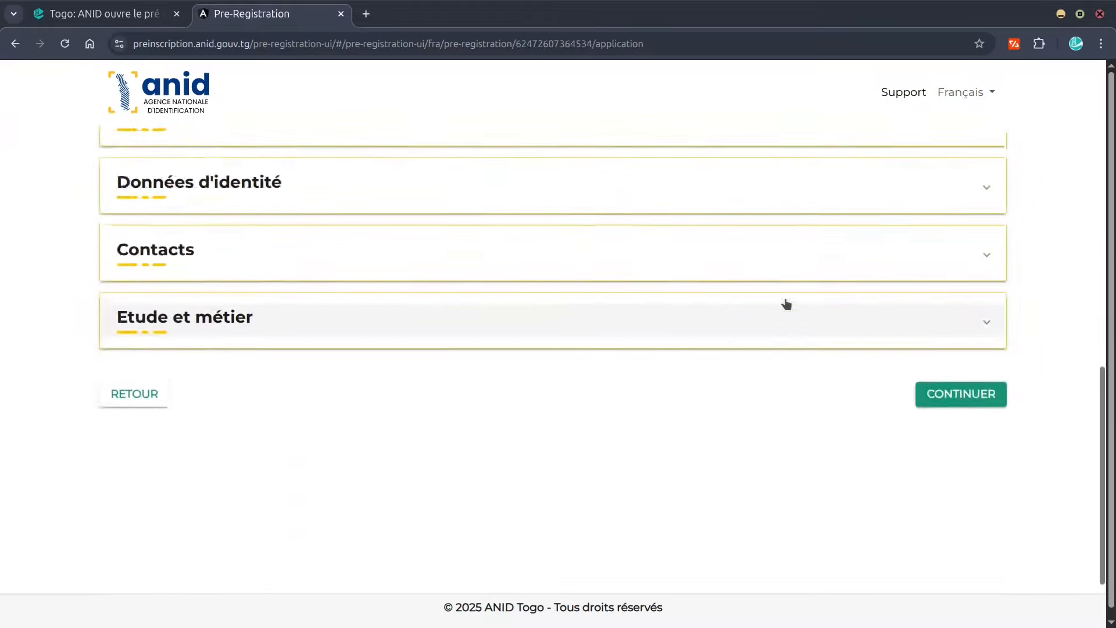
{"action": "scroll", "coordinate": [786, 304], "scroll_direction": "down", "scroll_amount": 7}
{"action": "scroll", "coordinate": [787, 304], "scroll_direction": "up", "scroll_amount": 3}
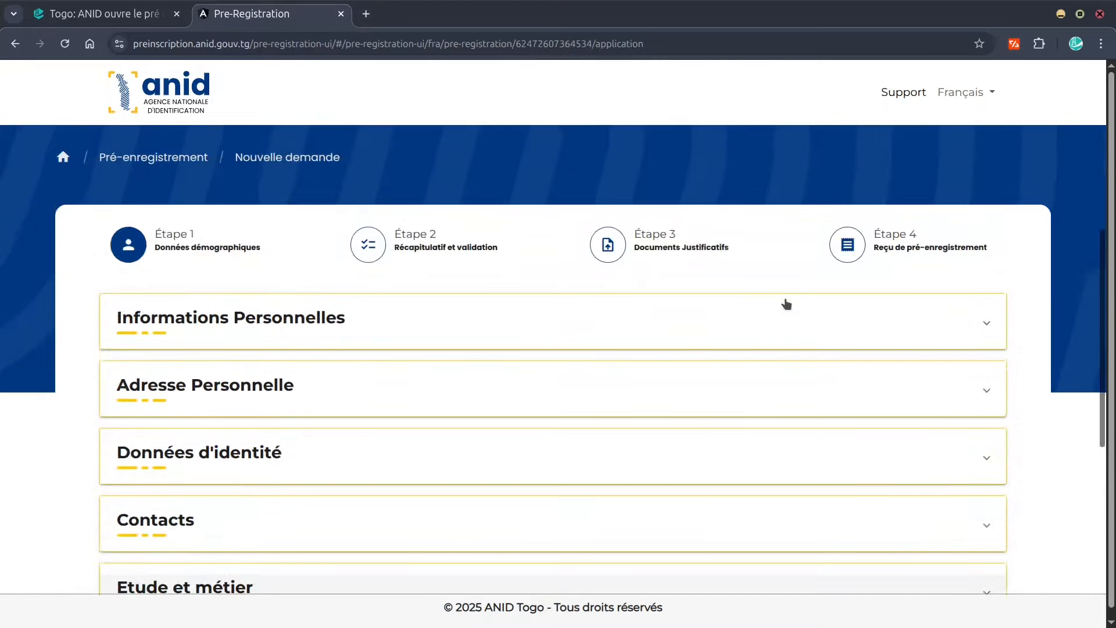
{"action": "scroll", "coordinate": [787, 305], "scroll_direction": "up", "scroll_amount": 1}
{"action": "scroll", "coordinate": [787, 305], "scroll_direction": "down", "scroll_amount": 4}
{"action": "scroll", "coordinate": [786, 304], "scroll_direction": "up", "scroll_amount": 5}
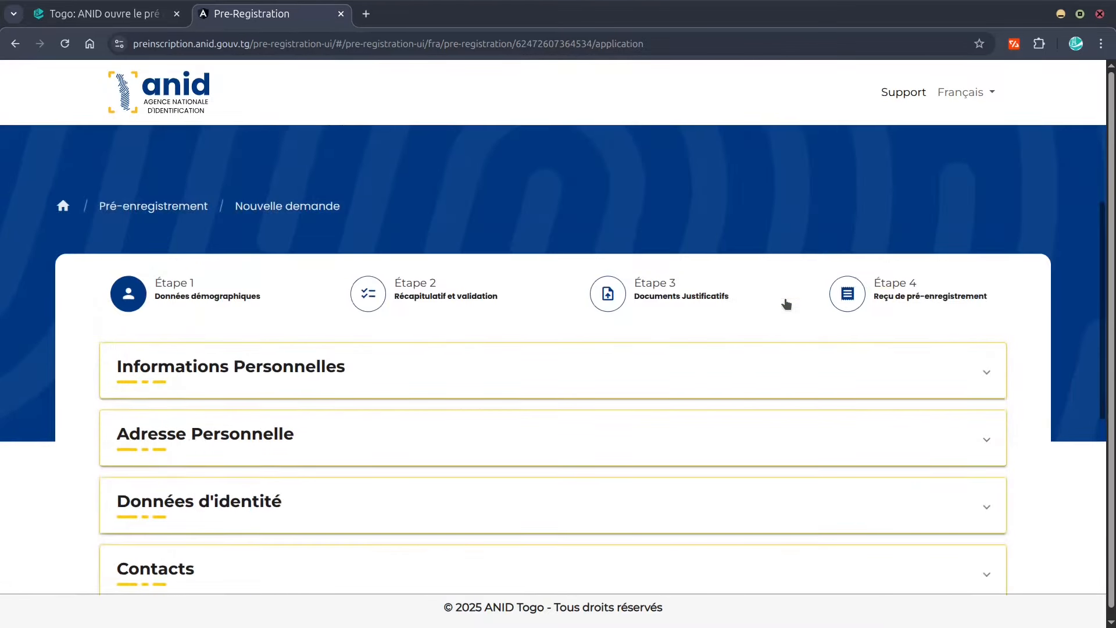
{"action": "scroll", "coordinate": [787, 304], "scroll_direction": "down", "scroll_amount": 3}
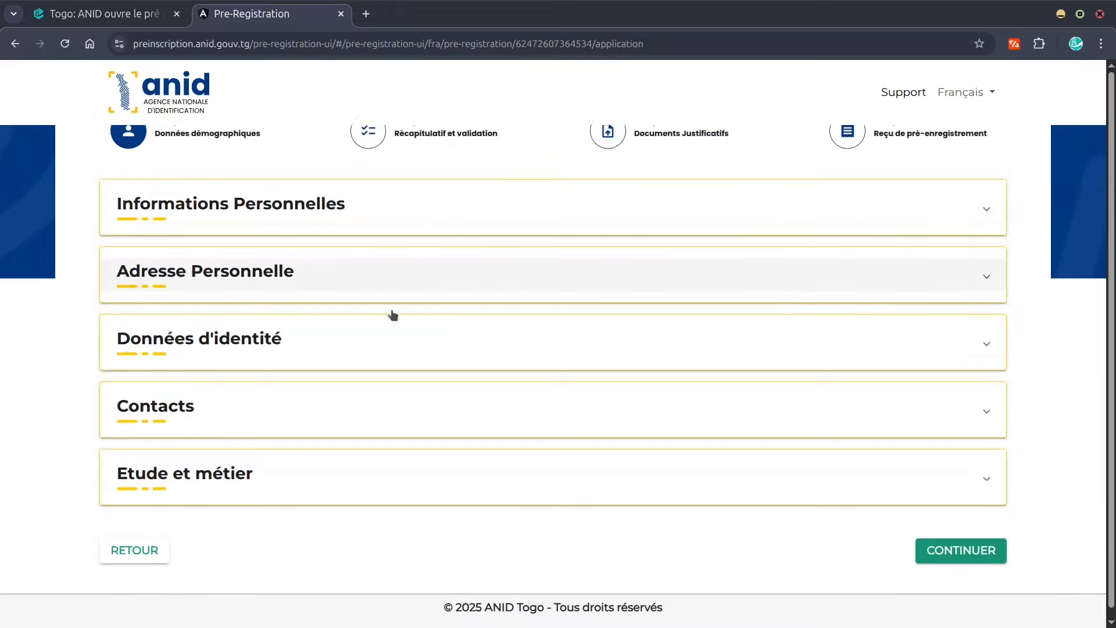
Step: Check the PASSEPORT proof number and date fields in Données d'identité, then submit step 1
{"action": "left_click", "coordinate": [292, 342]}
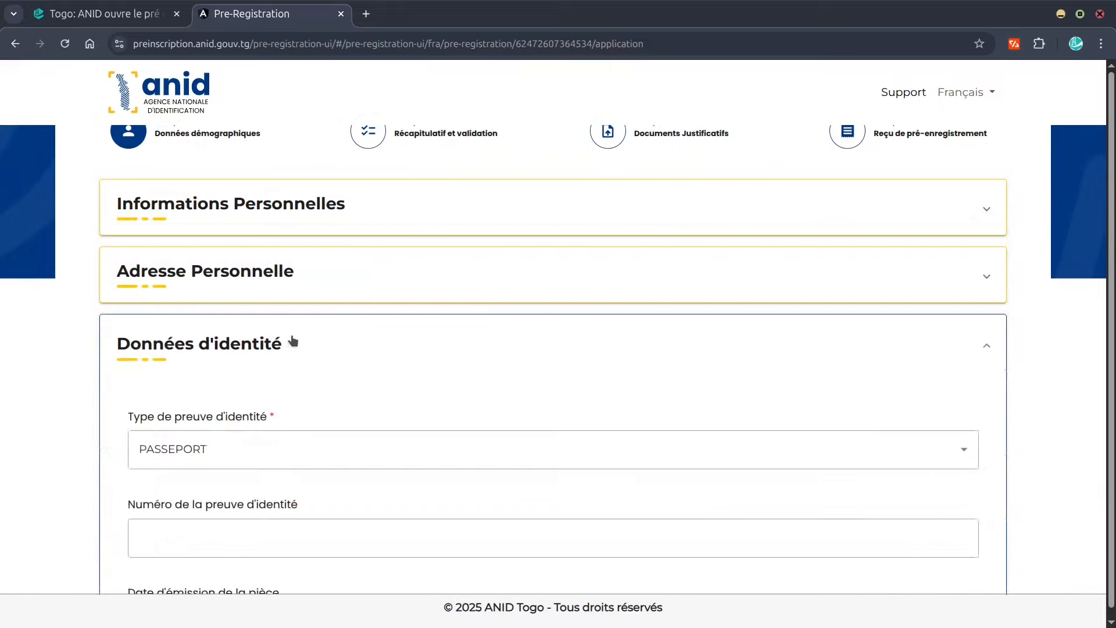
{"action": "scroll", "coordinate": [275, 401], "scroll_direction": "down", "scroll_amount": 3}
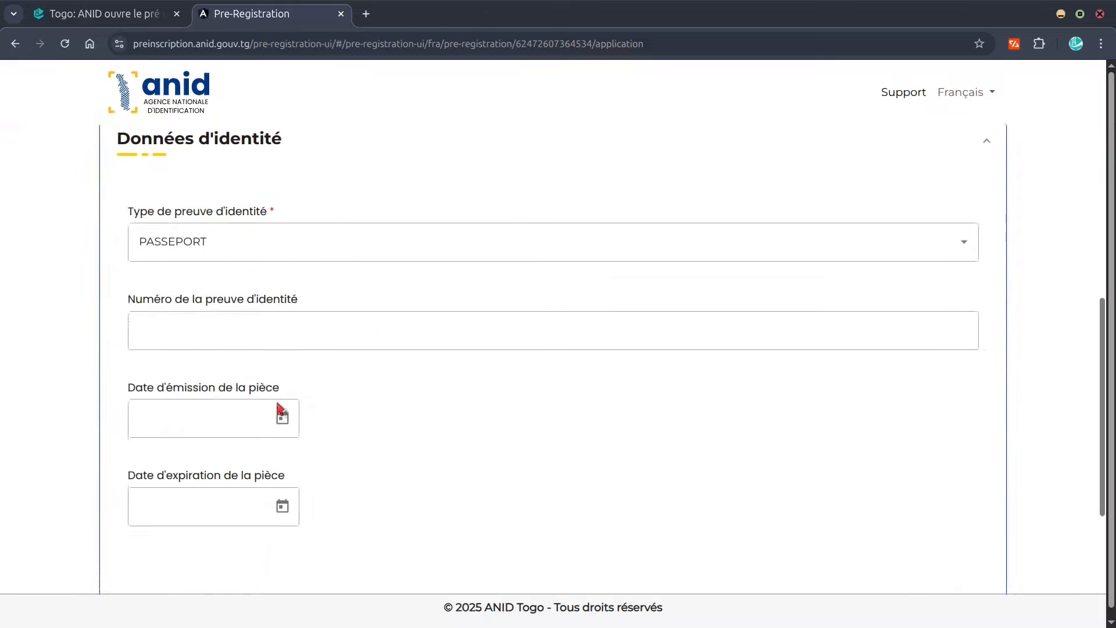
{"action": "left_click", "coordinate": [160, 327]}
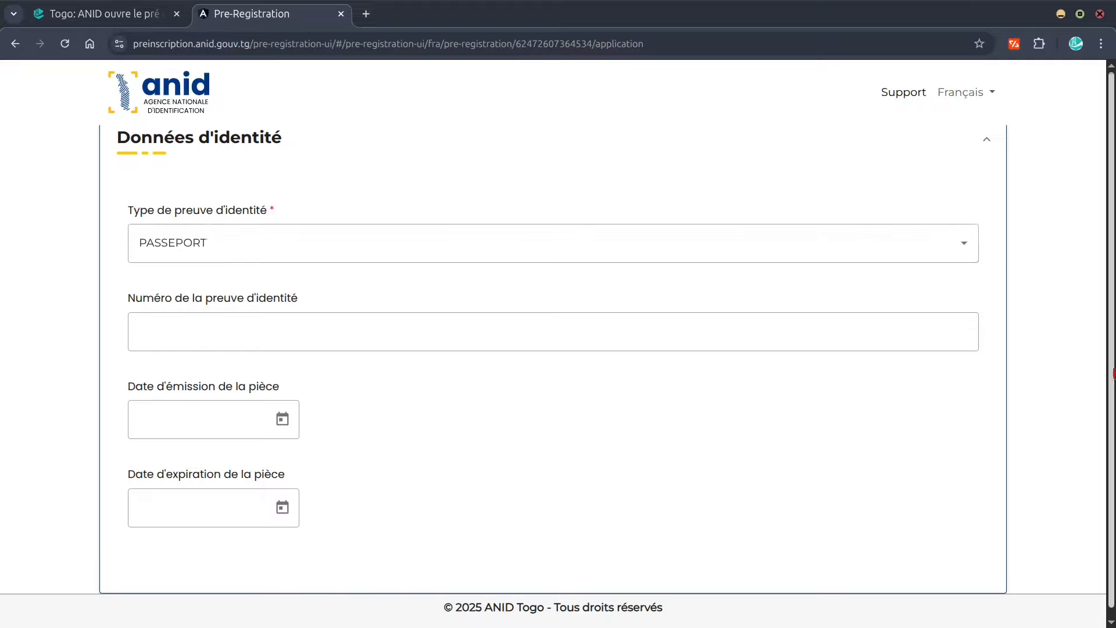
{"action": "scroll", "coordinate": [1072, 390], "scroll_direction": "down", "scroll_amount": 4}
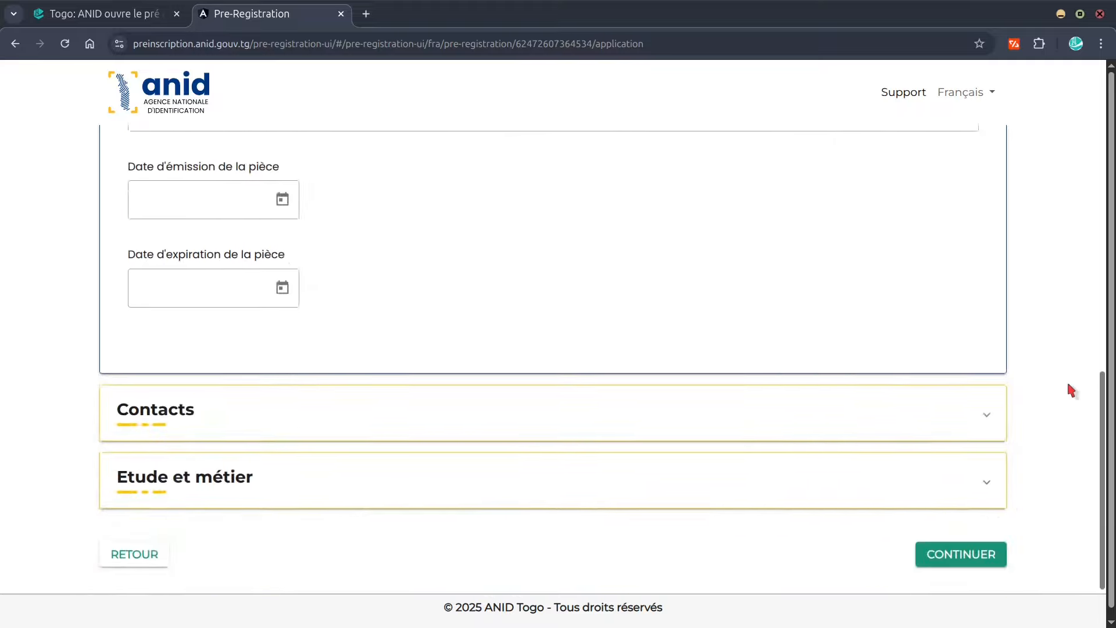
{"action": "left_click", "coordinate": [954, 552]}
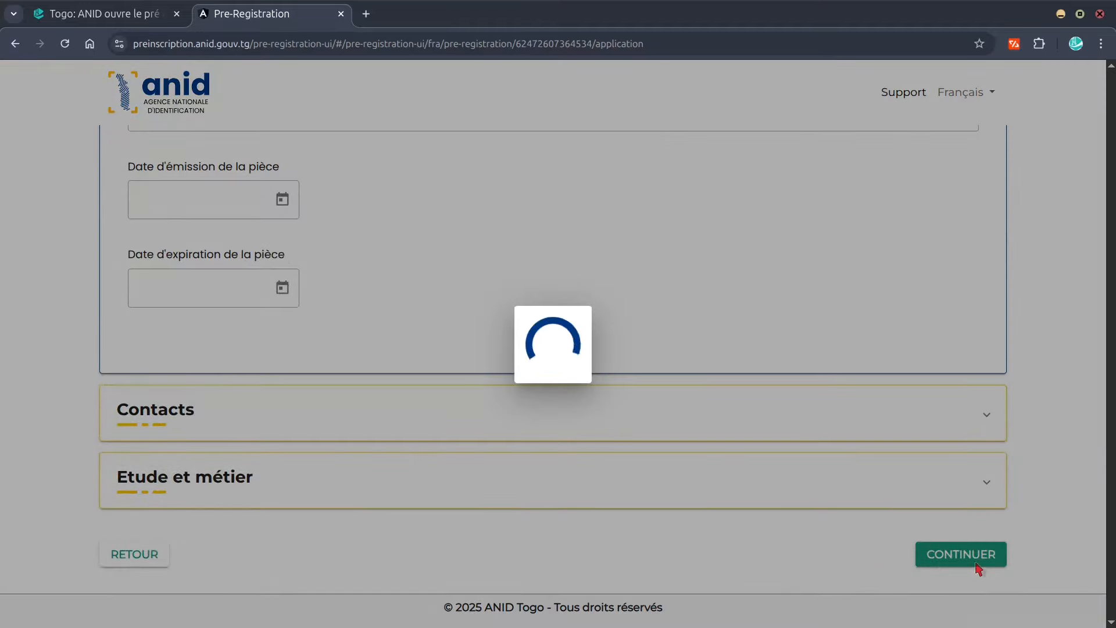
Step: Review the Récapitulatif through Contacts and Etude et métier, then validate it to reach documents
{"action": "scroll", "coordinate": [894, 487], "scroll_direction": "down", "scroll_amount": 7}
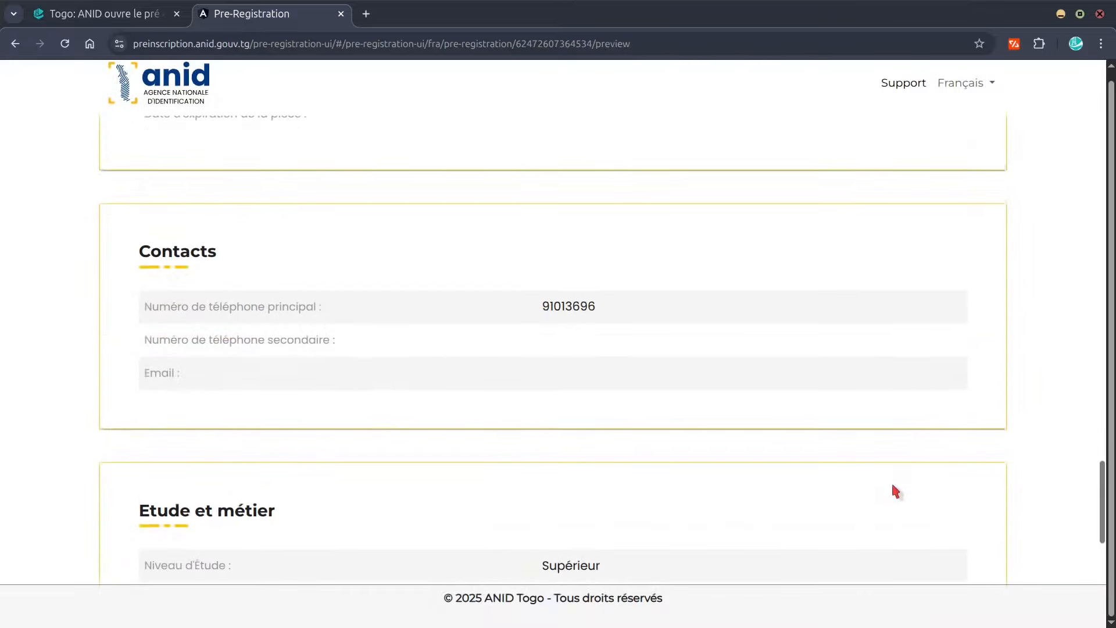
{"action": "scroll", "coordinate": [893, 487], "scroll_direction": "up", "scroll_amount": 2}
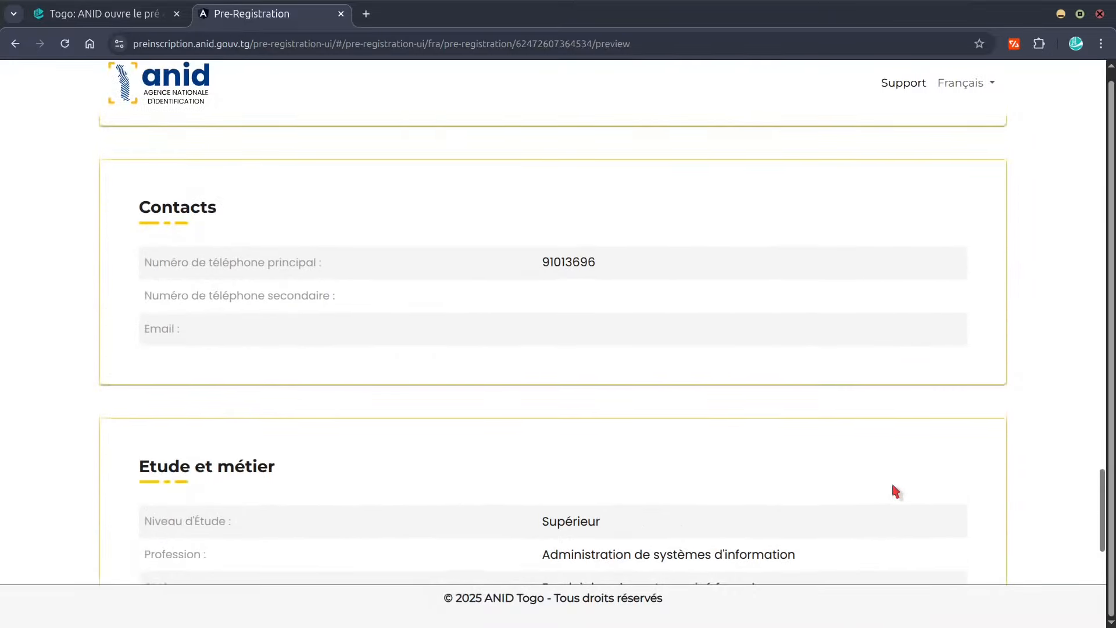
{"action": "scroll", "coordinate": [893, 487], "scroll_direction": "down", "scroll_amount": 3}
{"action": "scroll", "coordinate": [893, 487], "scroll_direction": "up", "scroll_amount": 2}
{"action": "scroll", "coordinate": [893, 486], "scroll_direction": "down", "scroll_amount": 1}
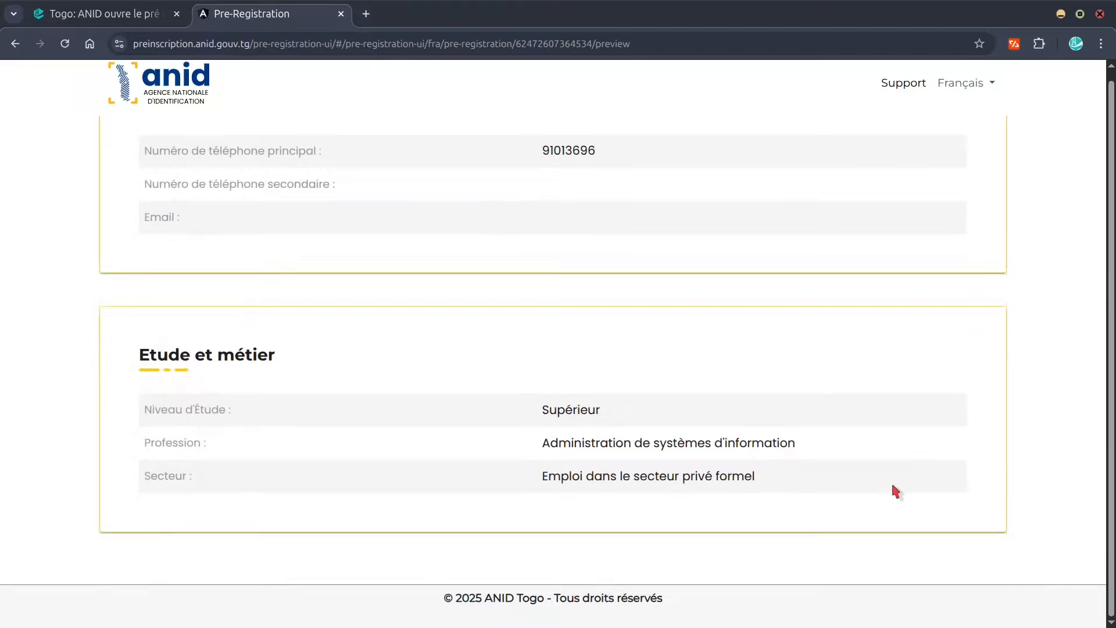
{"action": "scroll", "coordinate": [893, 491], "scroll_direction": "down", "scroll_amount": 1}
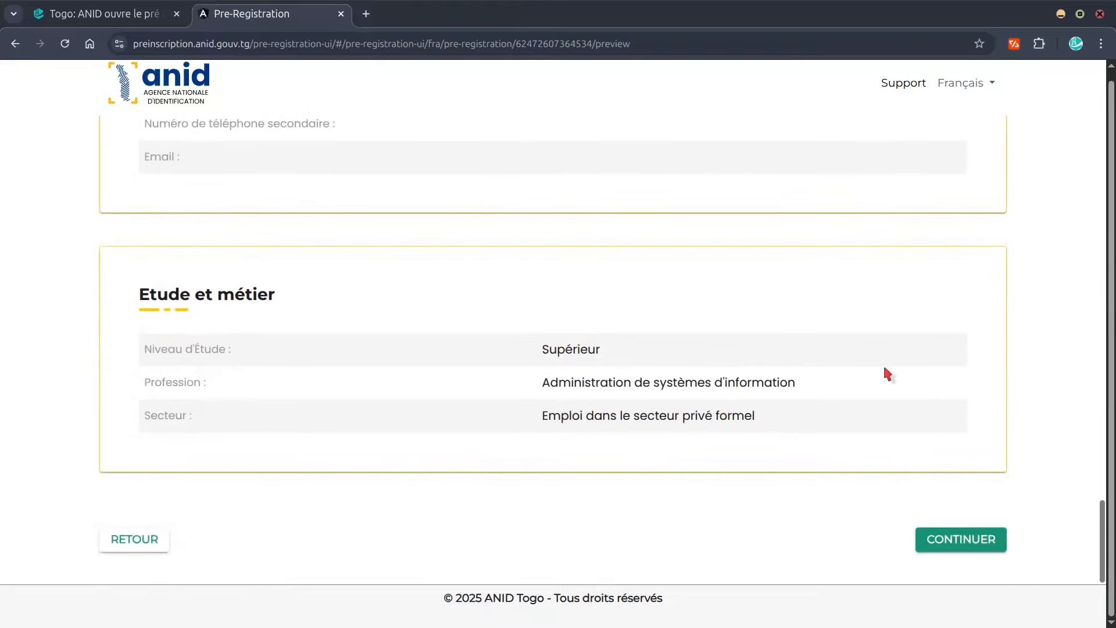
{"action": "scroll", "coordinate": [884, 364], "scroll_direction": "up", "scroll_amount": 1}
{"action": "scroll", "coordinate": [884, 364], "scroll_direction": "down", "scroll_amount": 1}
{"action": "scroll", "coordinate": [923, 491], "scroll_direction": "up", "scroll_amount": 1}
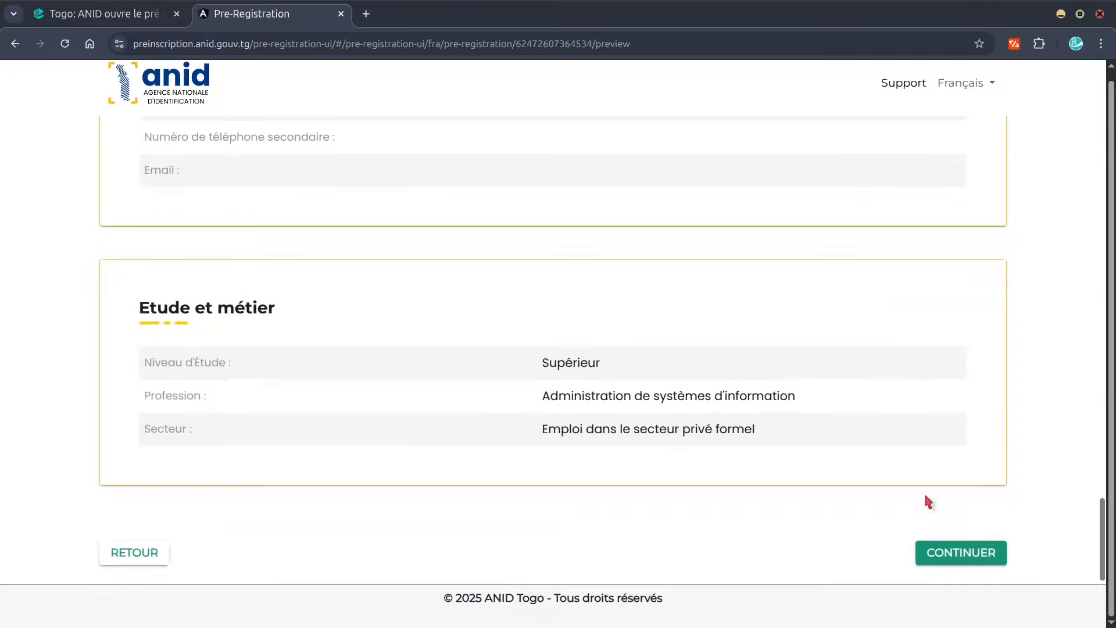
{"action": "scroll", "coordinate": [900, 435], "scroll_direction": "down", "scroll_amount": 1}
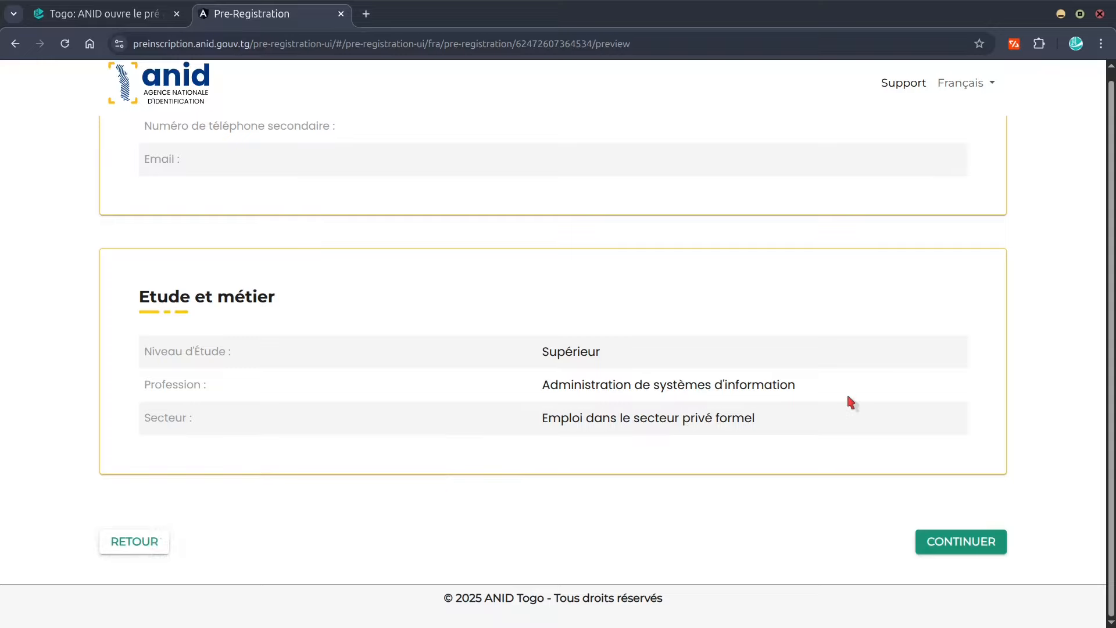
{"action": "left_click", "coordinate": [970, 544]}
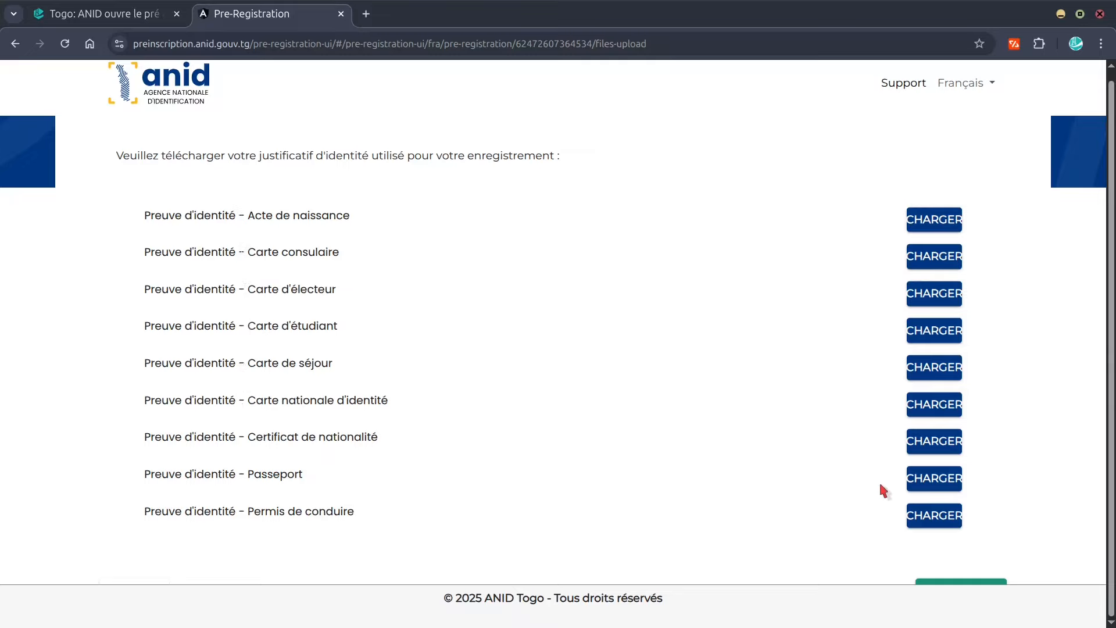
Step: Upload the passport as Preuve d'identité with CHARGER
{"action": "left_click", "coordinate": [915, 491]}
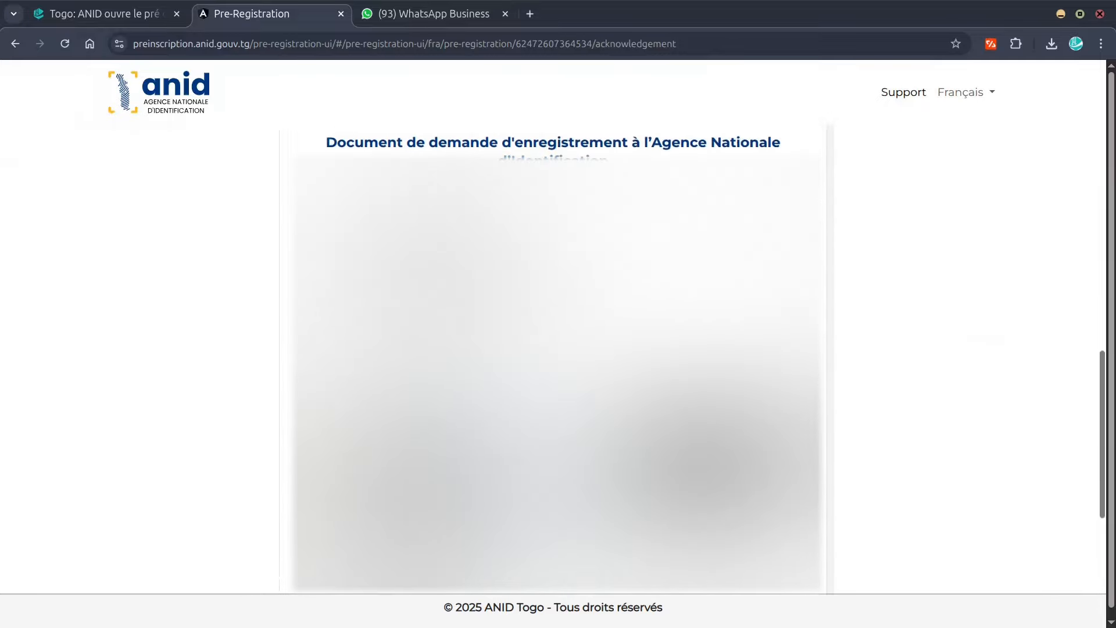
{"action": "scroll", "coordinate": [558, 358], "scroll_direction": "down", "scroll_amount": 3}
{"action": "scroll", "coordinate": [558, 359], "scroll_direction": "up", "scroll_amount": 12}
{"action": "scroll", "coordinate": [558, 358], "scroll_direction": "down", "scroll_amount": 1}
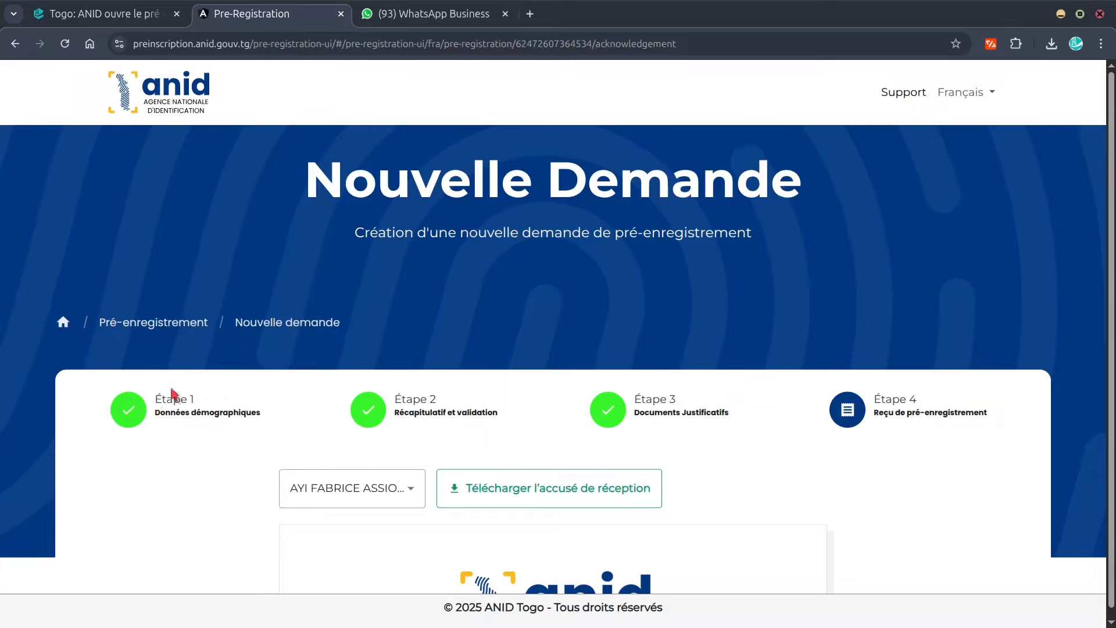
{"action": "left_click_drag", "start_coordinate": [154, 414], "coordinate": [288, 416]}
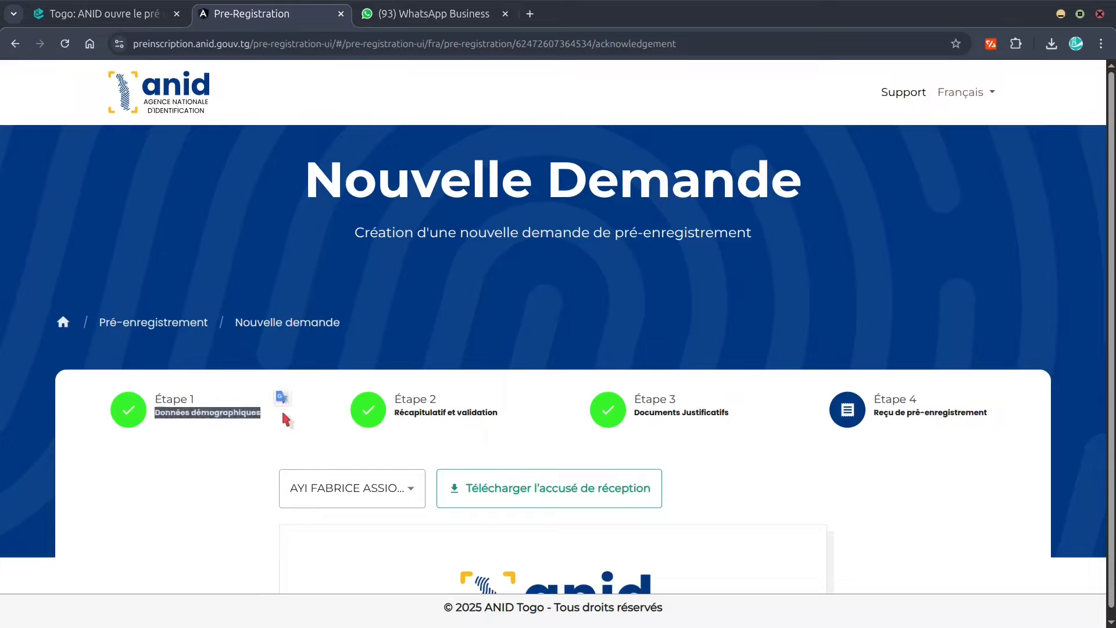
{"action": "left_click", "coordinate": [302, 418]}
{"action": "left_click_drag", "start_coordinate": [399, 411], "coordinate": [524, 416]}
{"action": "left_click", "coordinate": [525, 416]}
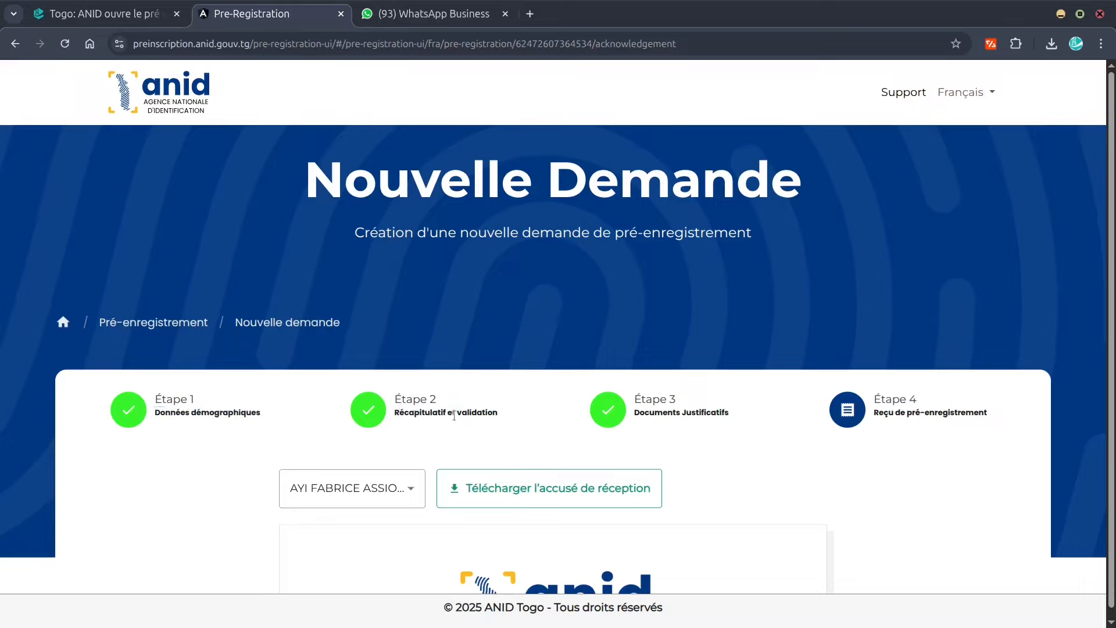
{"action": "left_click_drag", "start_coordinate": [638, 415], "coordinate": [730, 415]}
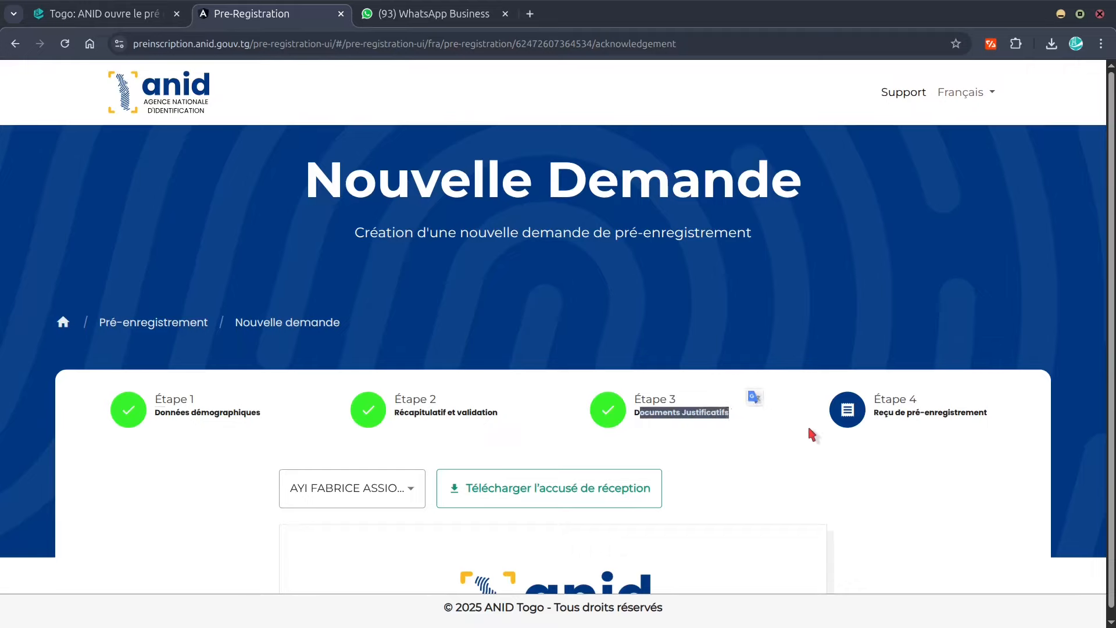
{"action": "left_click_drag", "start_coordinate": [875, 399], "coordinate": [917, 400]}
{"action": "scroll", "coordinate": [994, 385], "scroll_direction": "down", "scroll_amount": 3}
{"action": "scroll", "coordinate": [993, 379], "scroll_direction": "down", "scroll_amount": 2}
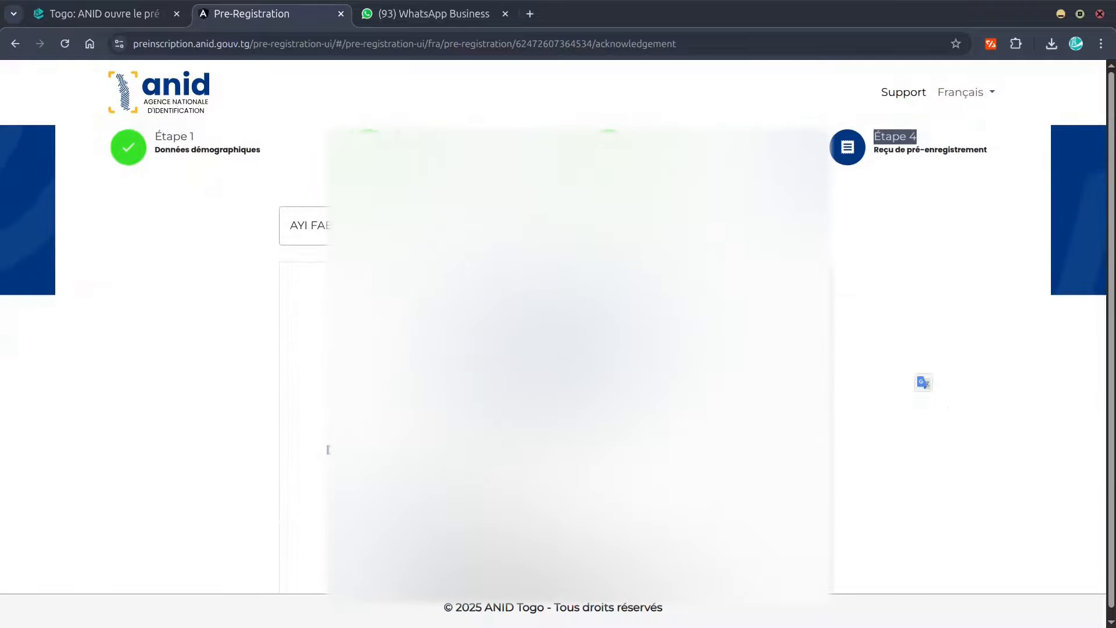
{"action": "scroll", "coordinate": [558, 348], "scroll_direction": "down", "scroll_amount": 4}
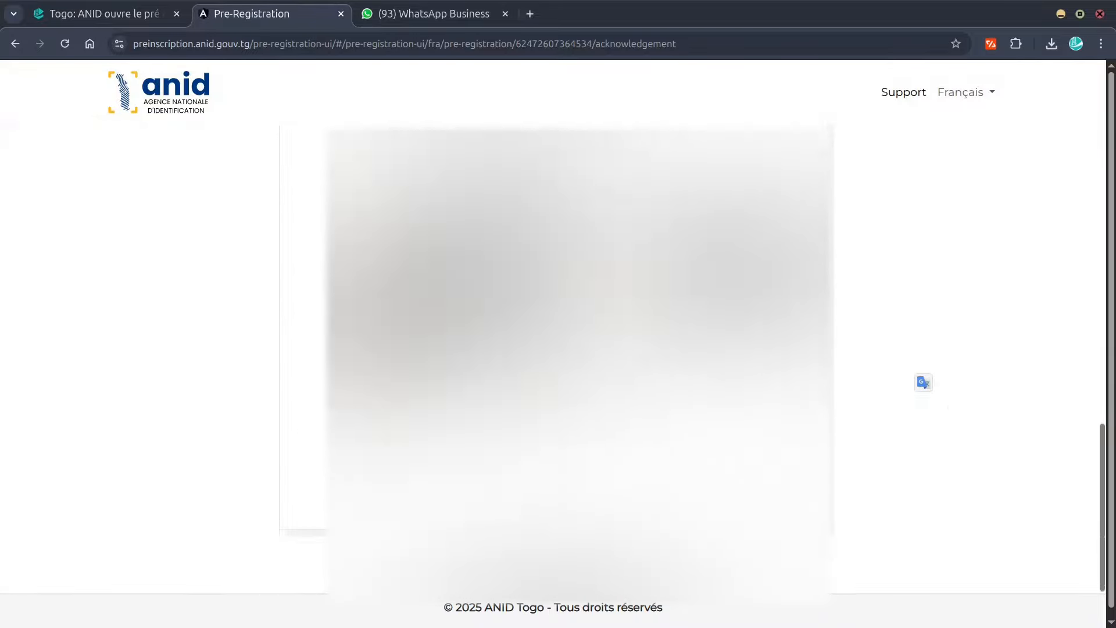
{"action": "scroll", "coordinate": [558, 349], "scroll_direction": "up", "scroll_amount": 6}
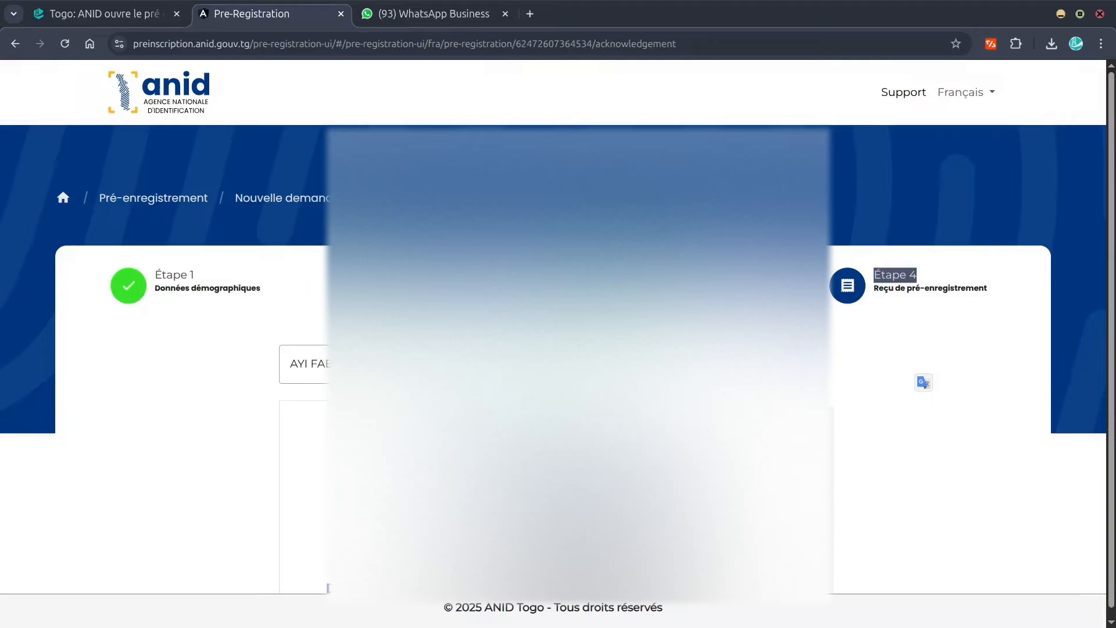
Step: Save the pre-registration receipt as a PDF and confirm the 211 Ko download completed
{"action": "key", "text": "ctrl+p"}
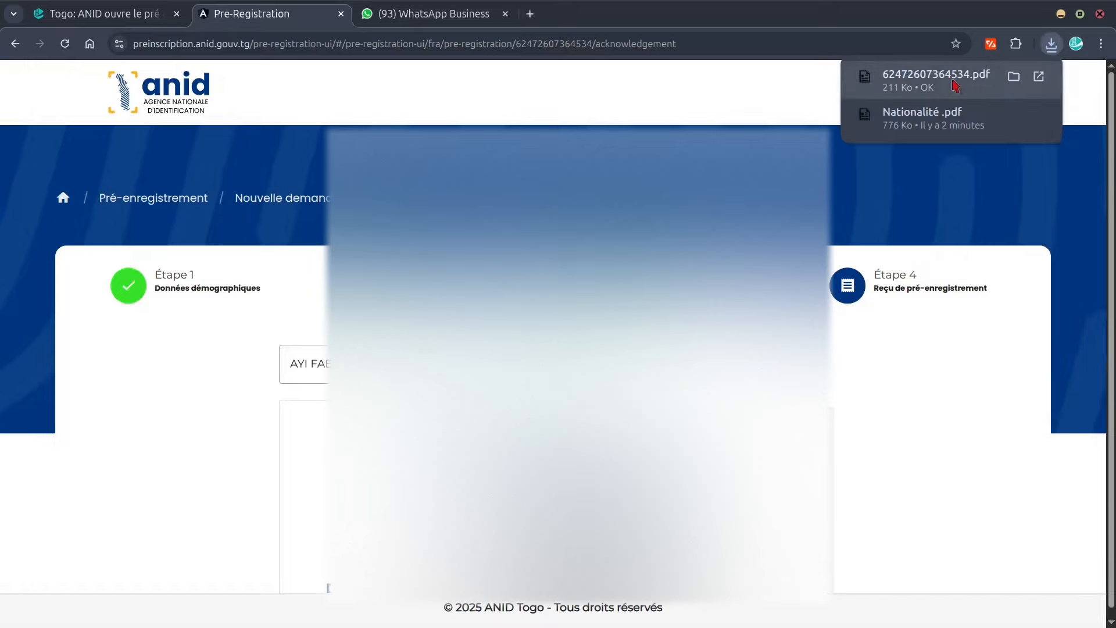
{"action": "scroll", "coordinate": [889, 249], "scroll_direction": "down", "scroll_amount": 6}
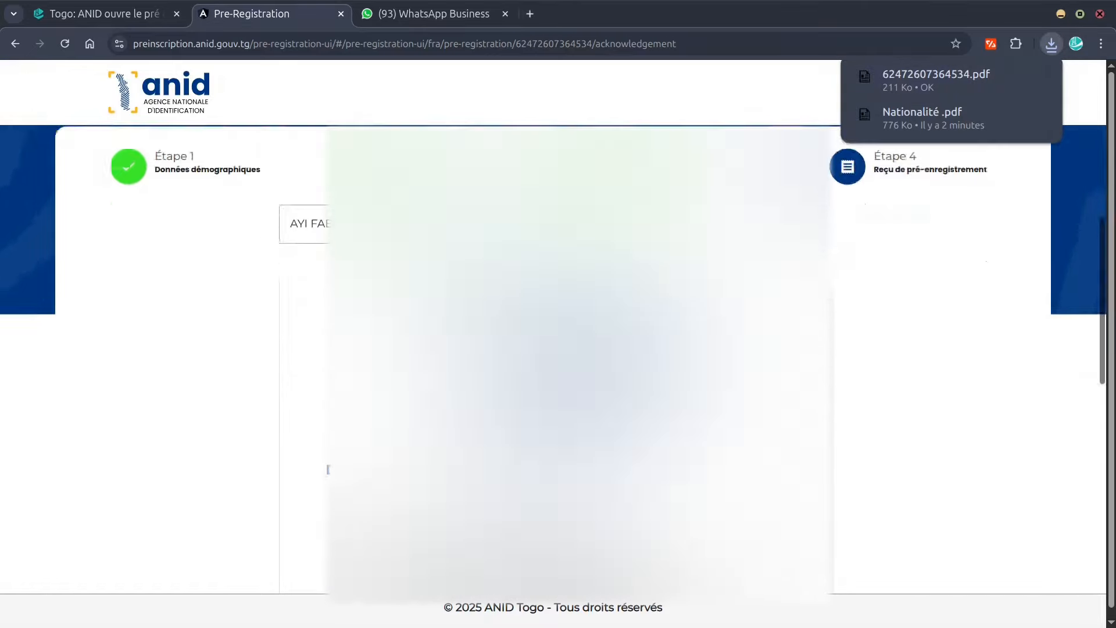
{"action": "scroll", "coordinate": [578, 291], "scroll_direction": "down", "scroll_amount": 3}
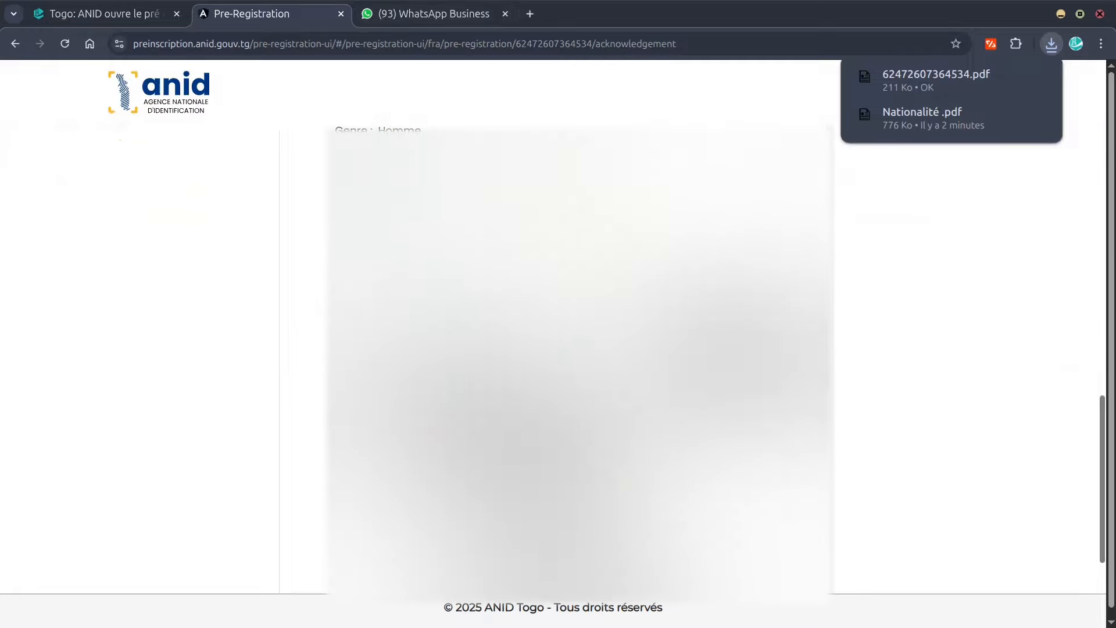
{"action": "scroll", "coordinate": [558, 348], "scroll_direction": "down", "scroll_amount": 2}
{"action": "scroll", "coordinate": [559, 349], "scroll_direction": "up", "scroll_amount": 10}
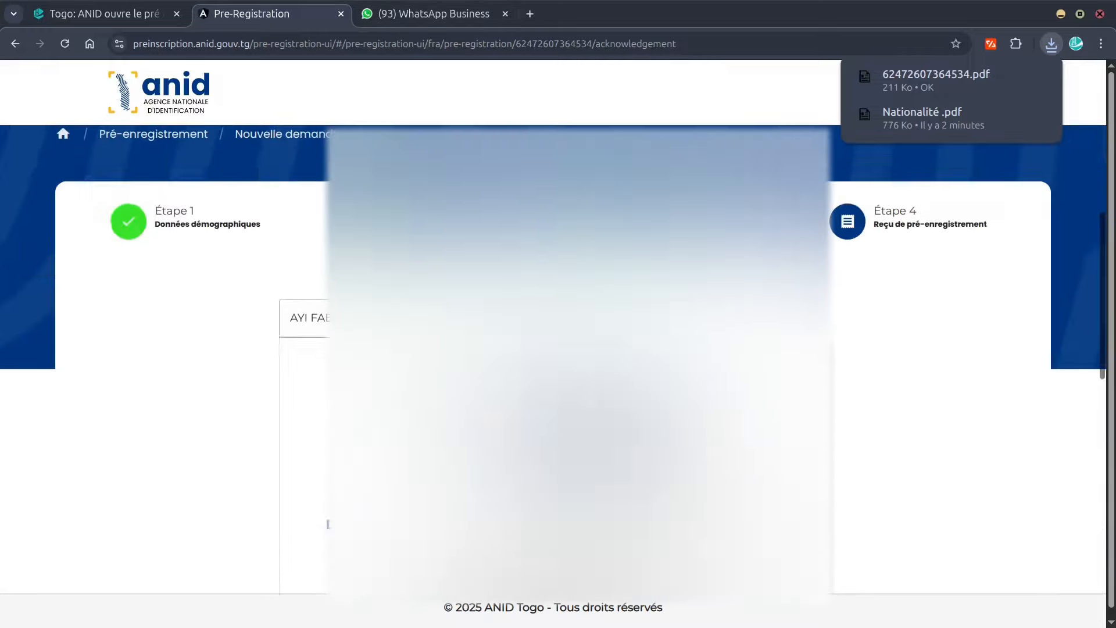